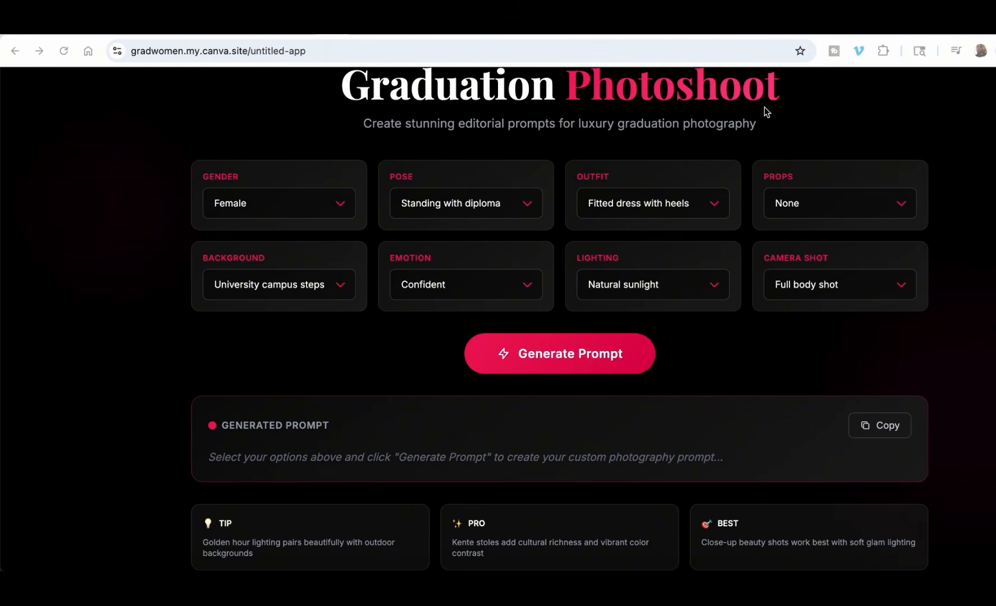
Examine the available options for Gender, Pose, Outfit and Props in the graduation photoshoot prompt generator.
click(339, 207)
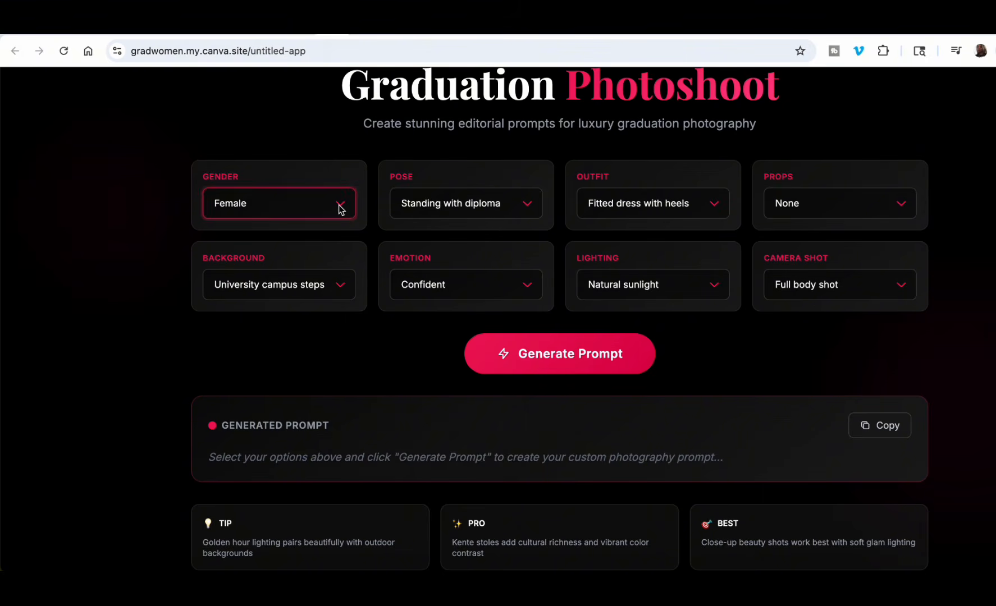
click(356, 166)
click(529, 206)
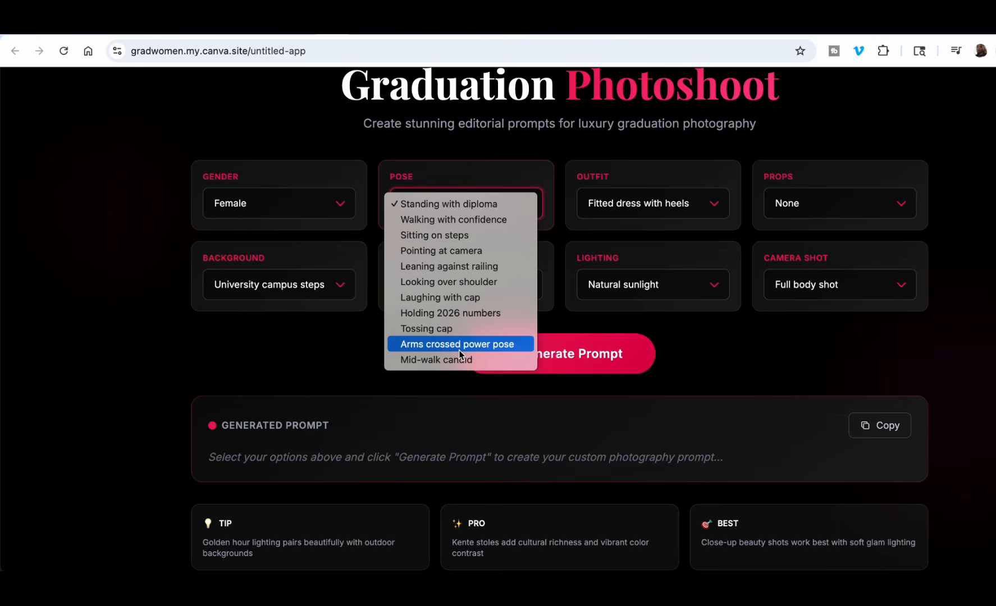
click(729, 203)
click(711, 205)
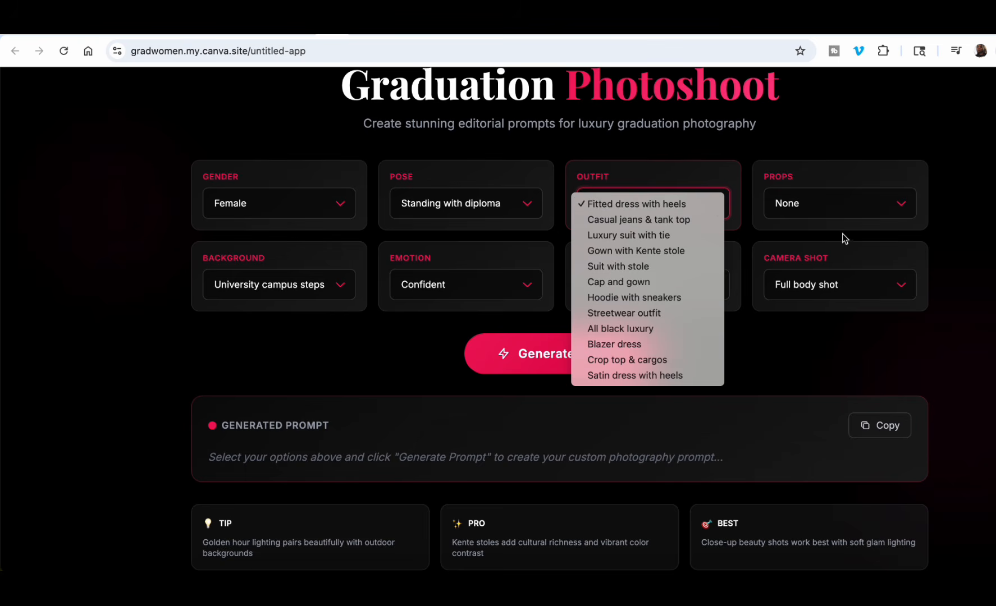
click(902, 209)
click(904, 207)
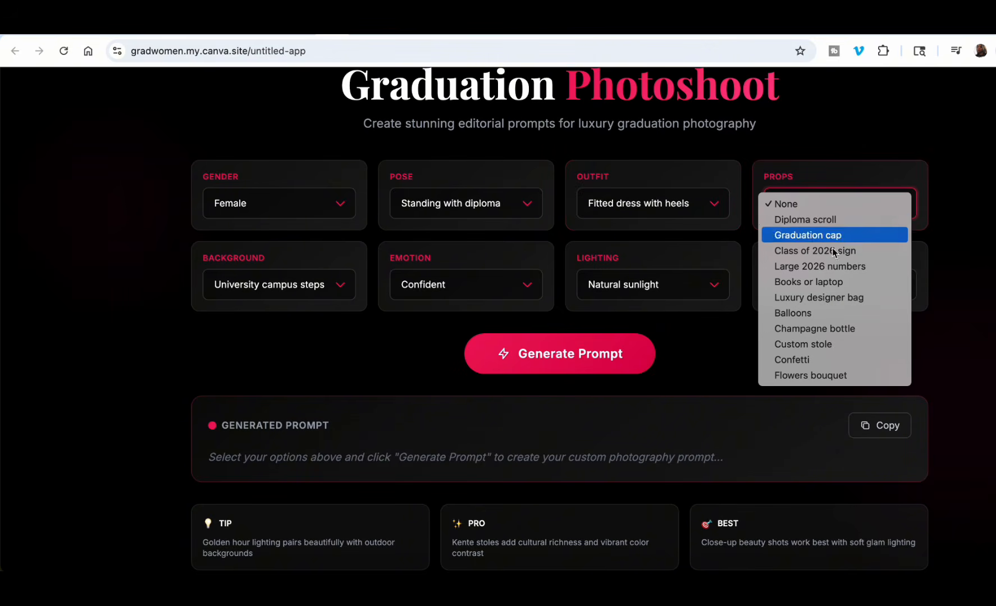
click(349, 316)
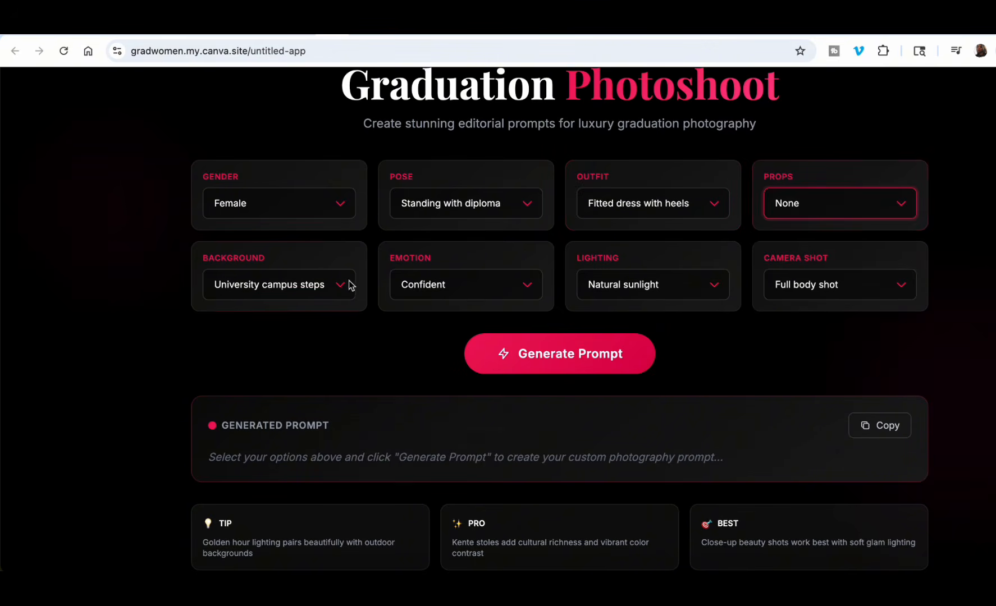
Examine the available options for Background, Emotion, Lighting and Camera Shot.
click(349, 285)
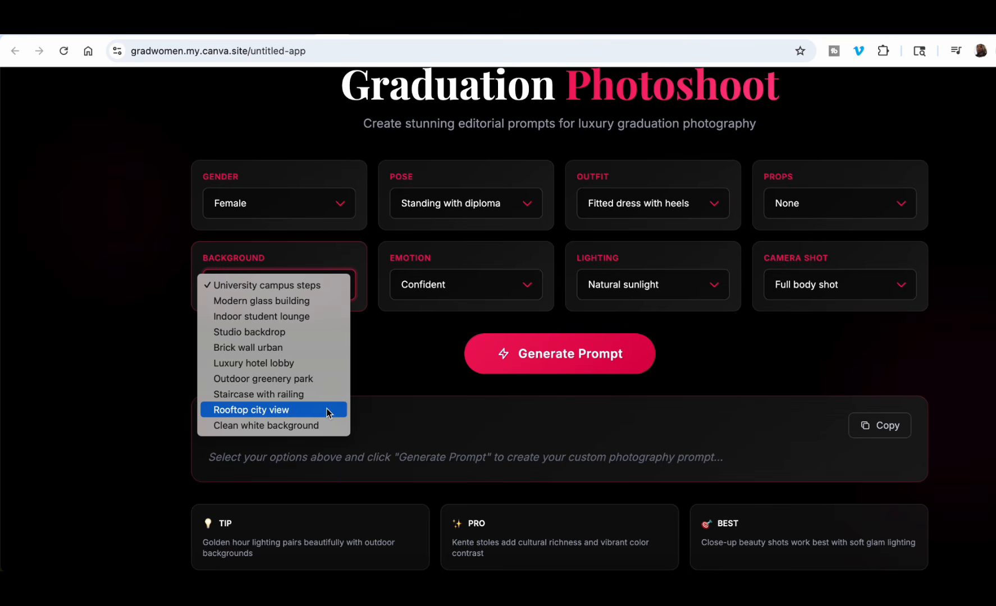
click(530, 281)
click(537, 287)
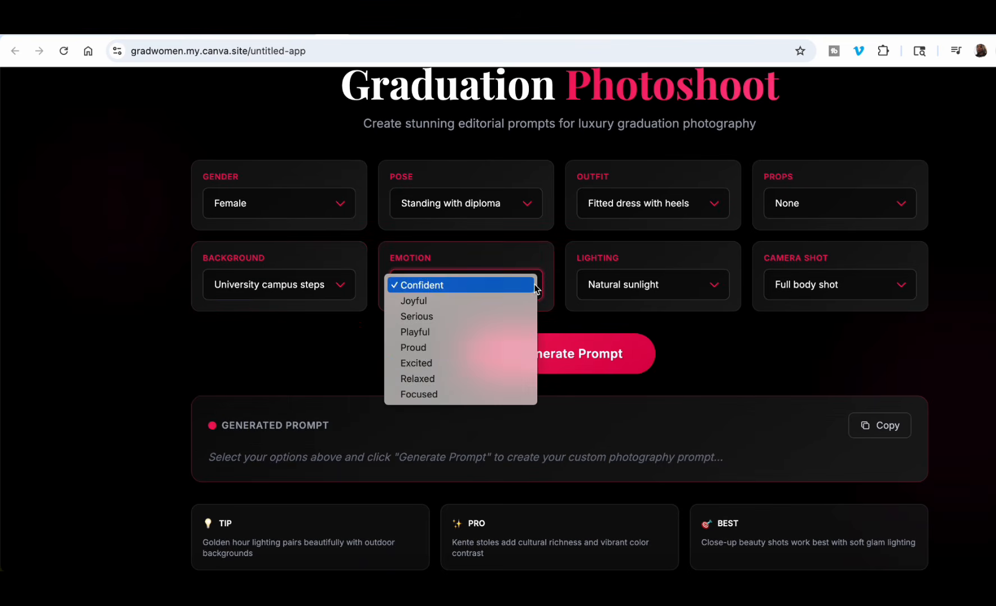
click(711, 286)
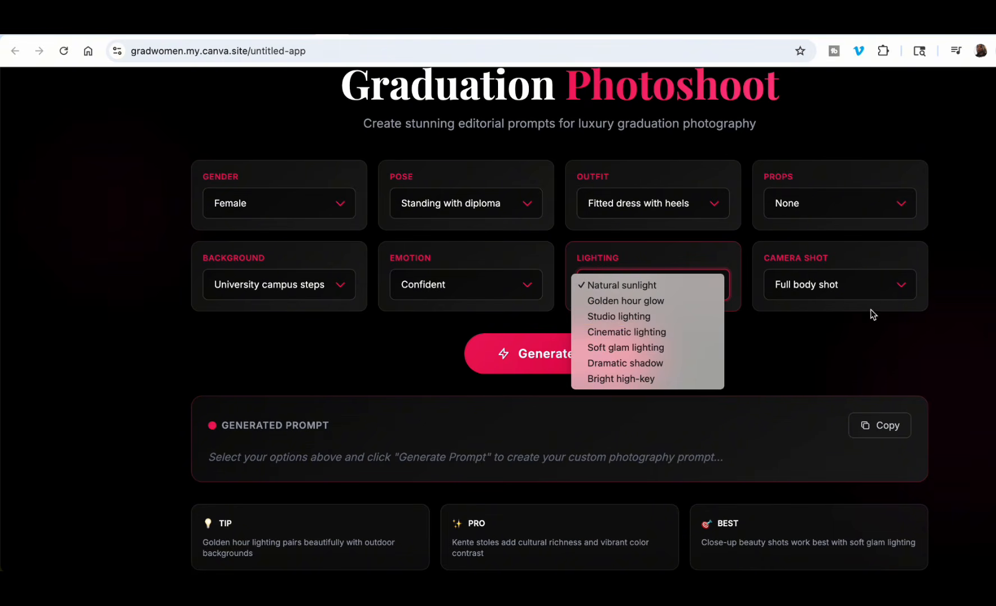
click(900, 292)
click(903, 291)
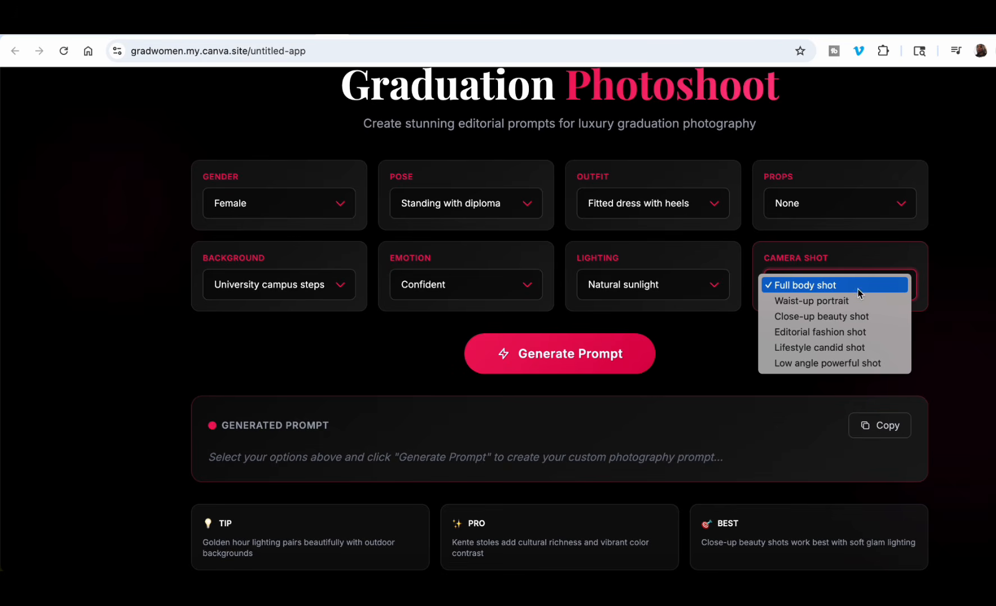
click(730, 337)
Generate the photography prompt from the current option selections and copy its full text.
scroll(726, 335, down, 1)
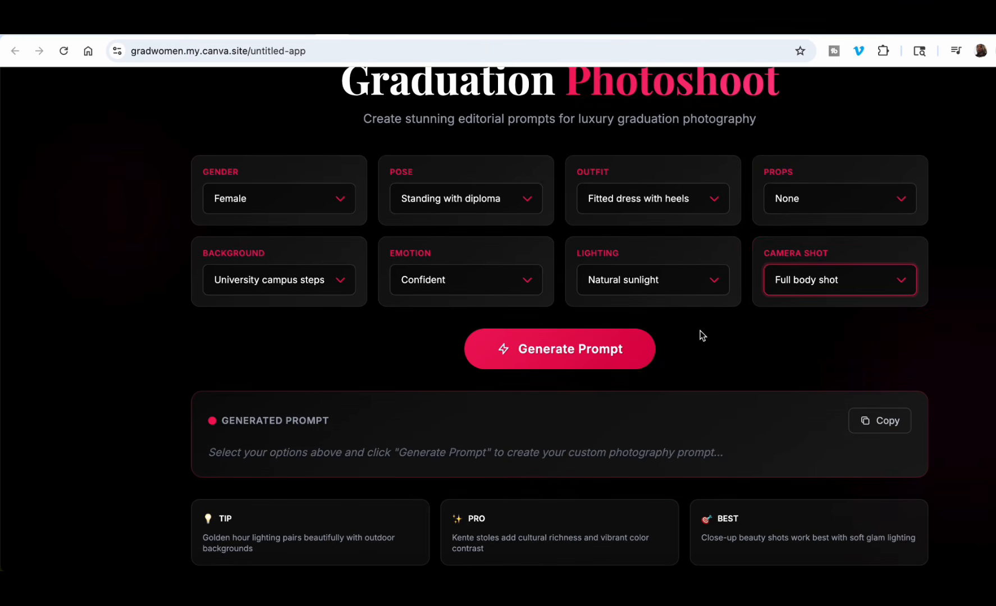
click(555, 352)
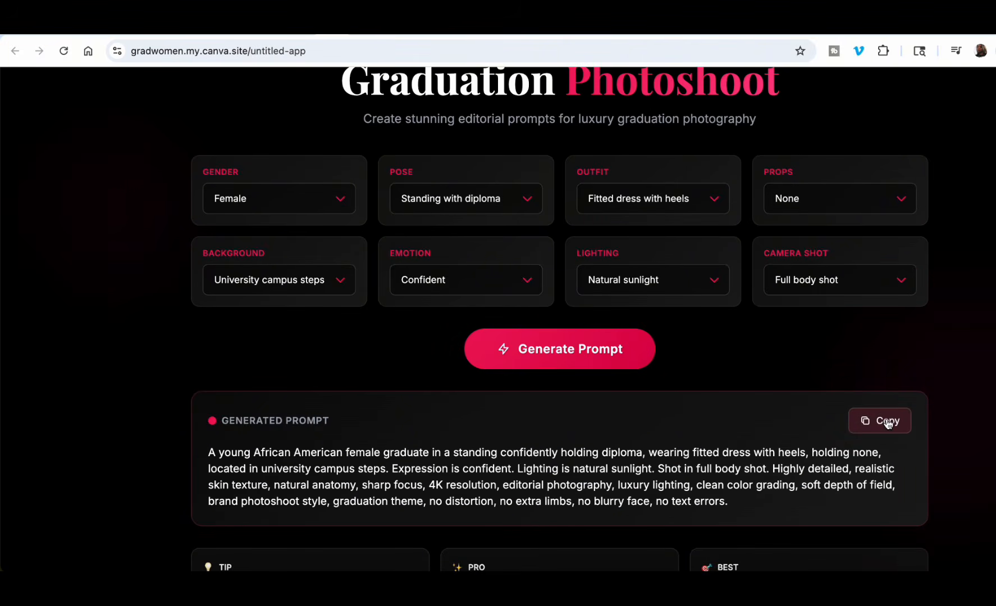
click(886, 422)
scroll(733, 421, down, 2)
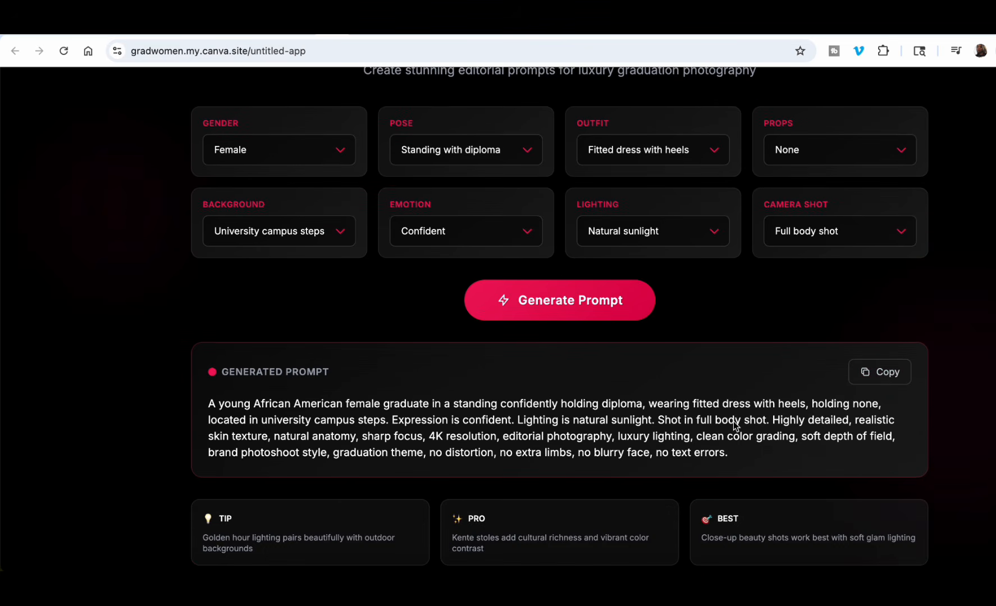
scroll(733, 421, up, 2)
scroll(734, 425, down, 2)
click(271, 419)
triple_click(272, 420)
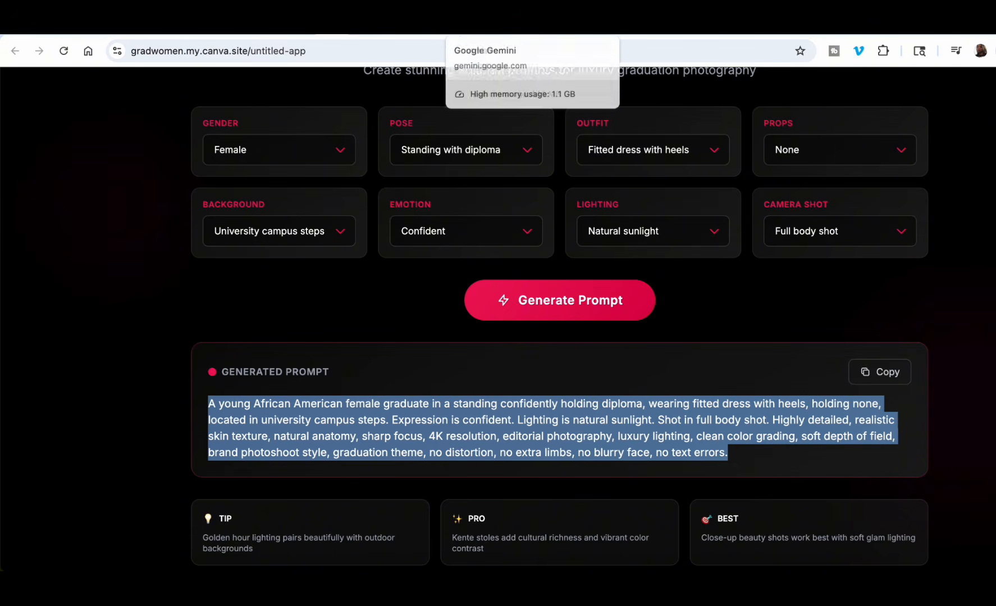
Switch to the open Gemini chat, paste the copied graduate prompt and submit it.
click(447, 27)
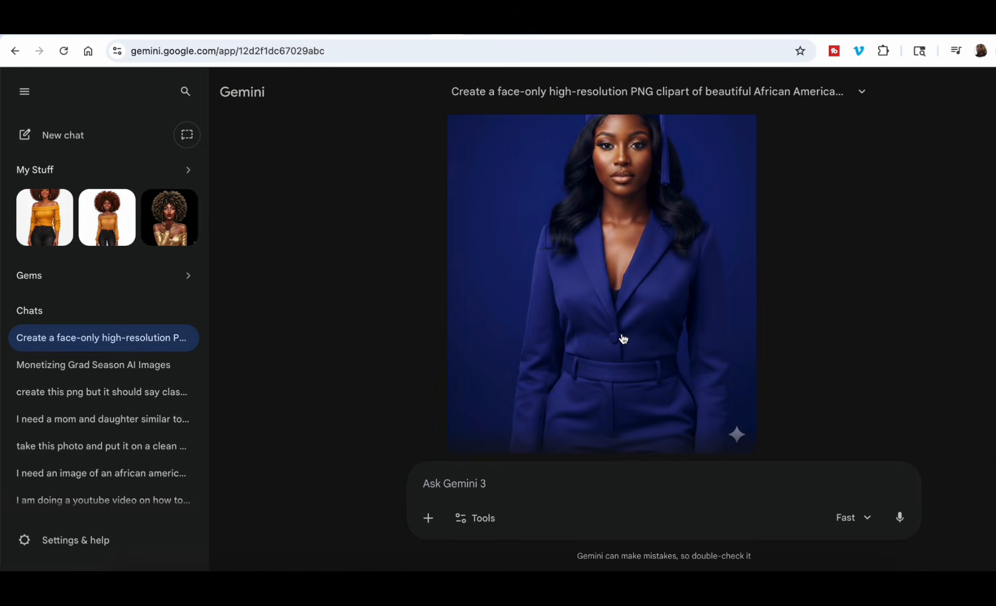
click(460, 482)
key(ctrl+v)
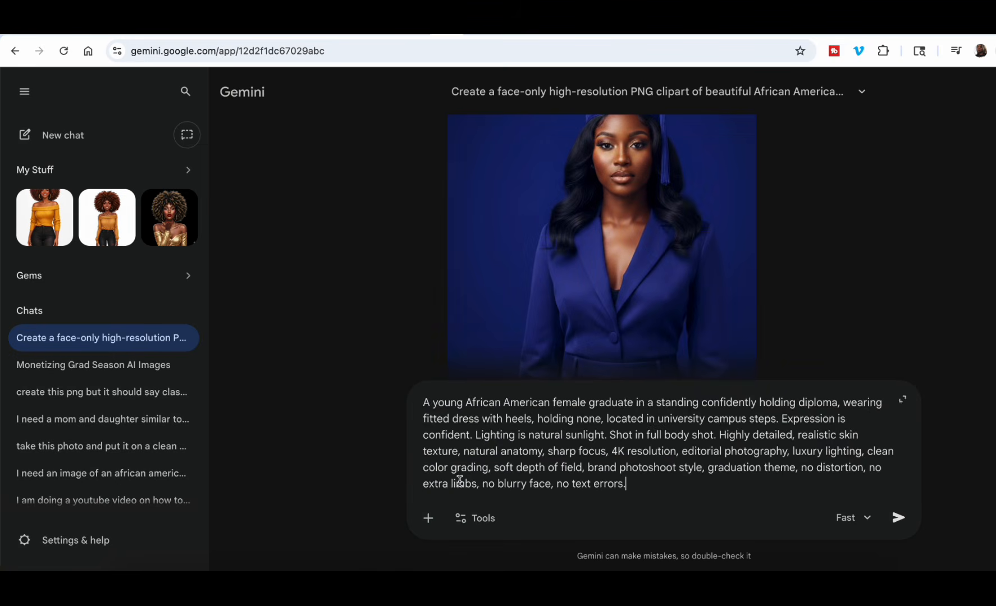
click(909, 515)
Search Google for "chatgot" in a new browser tab and open the ChatGPT website from the results.
key(ctrl+t)
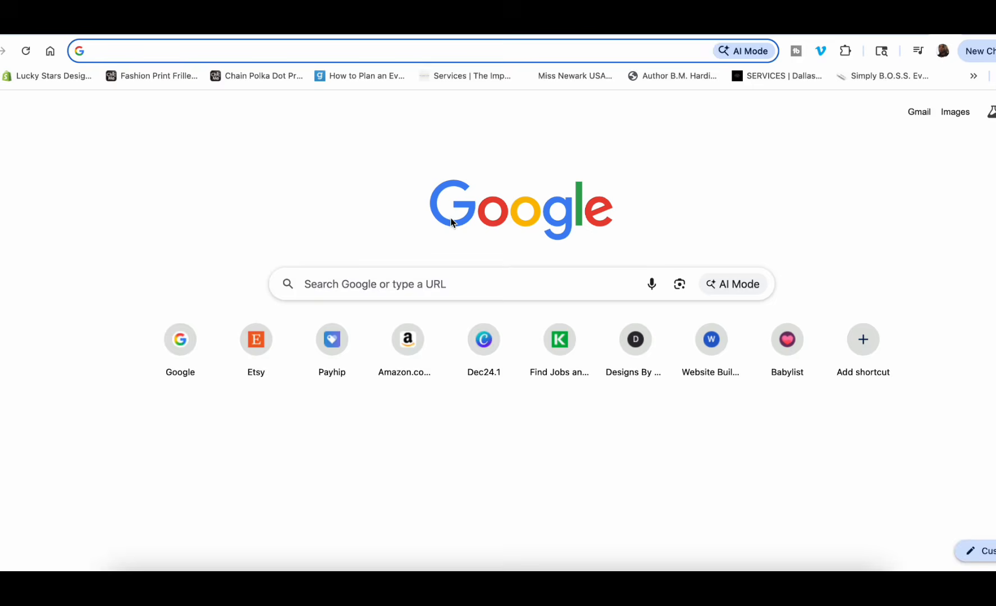
click(355, 287)
text(chatgot)
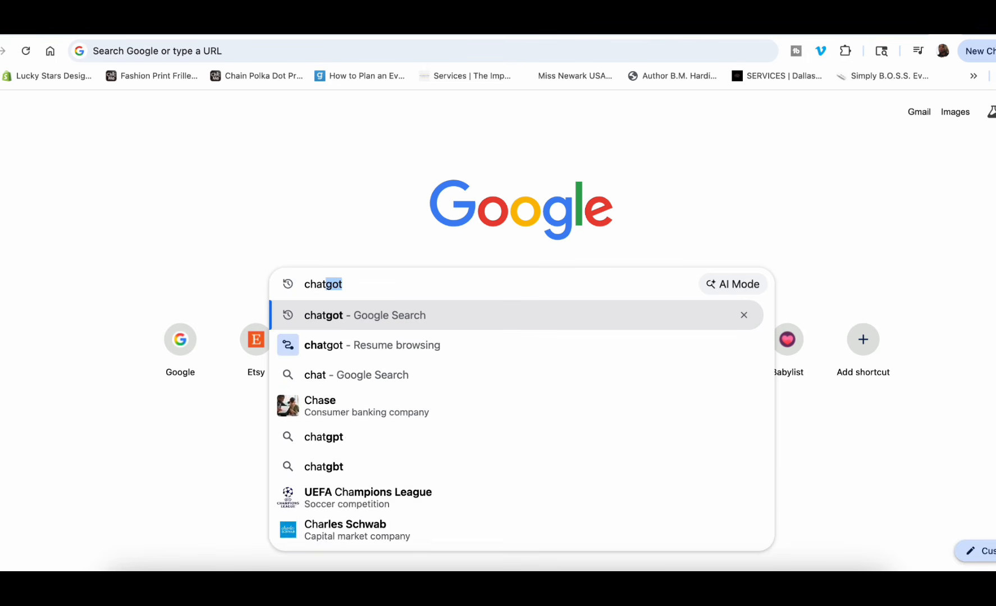
key(Return)
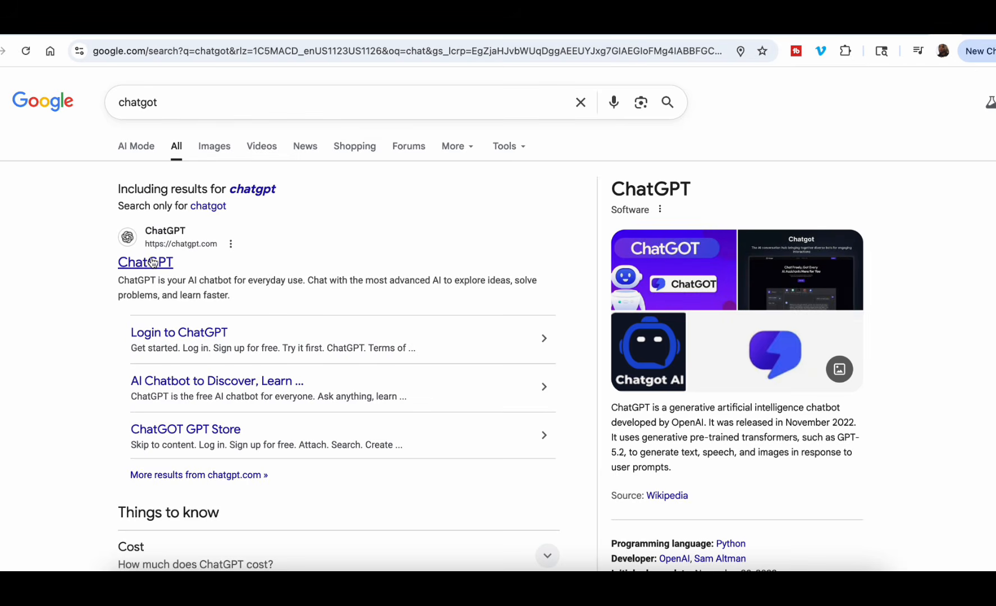
click(148, 264)
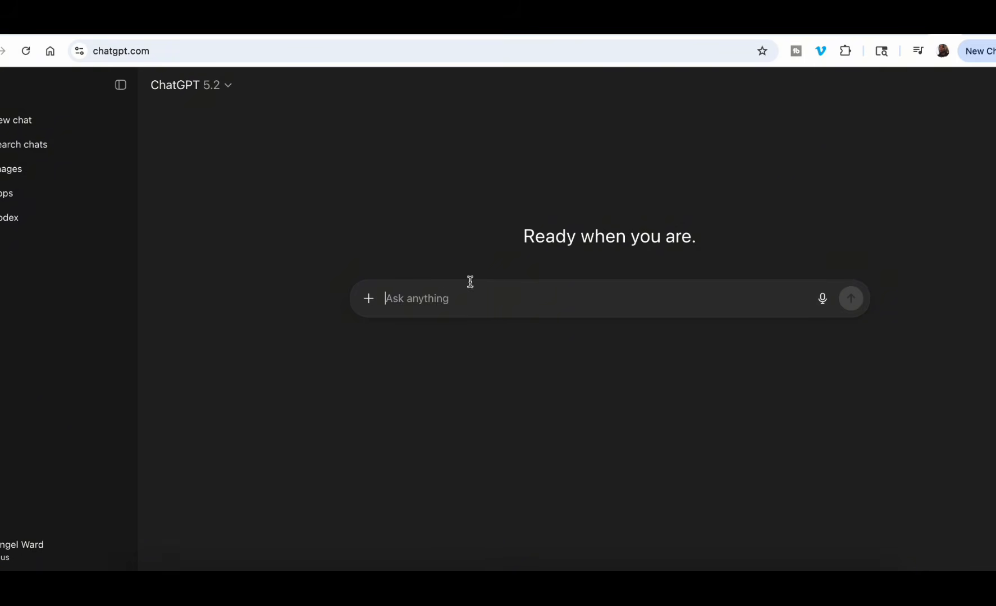
Paste the copied graduate prompt into a new ChatGPT conversation and send it.
click(440, 295)
key(ctrl+v)
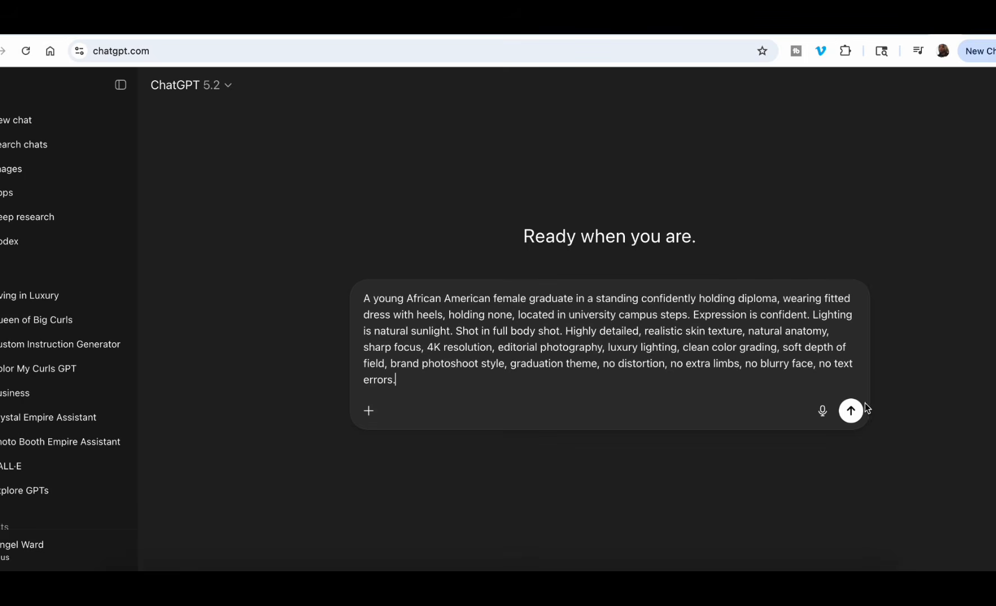
click(852, 413)
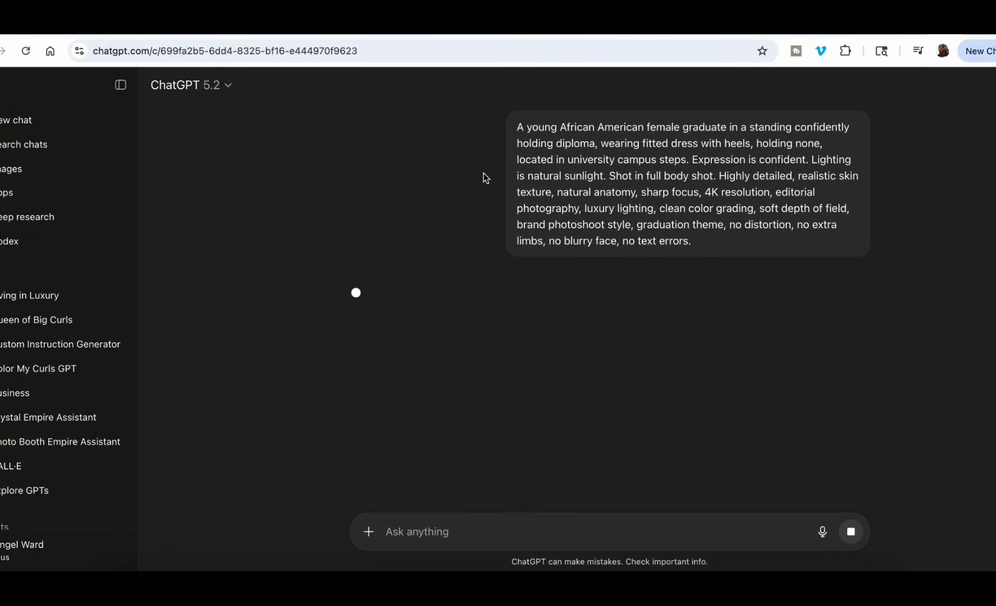
Return to Gemini and inspect the generated graduate image at full size against the expanded prompt text.
click(393, 33)
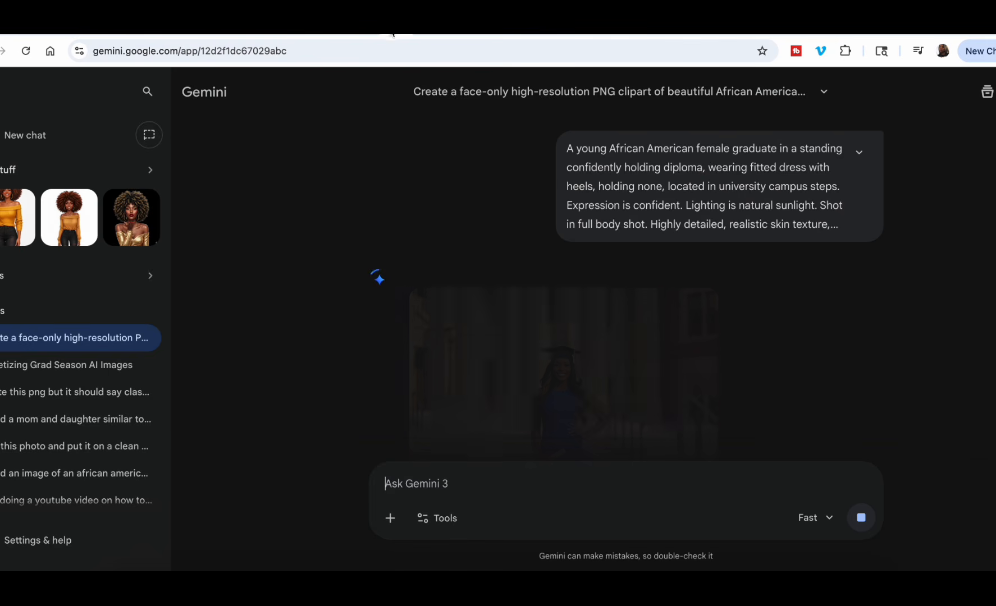
scroll(628, 386, down, 2)
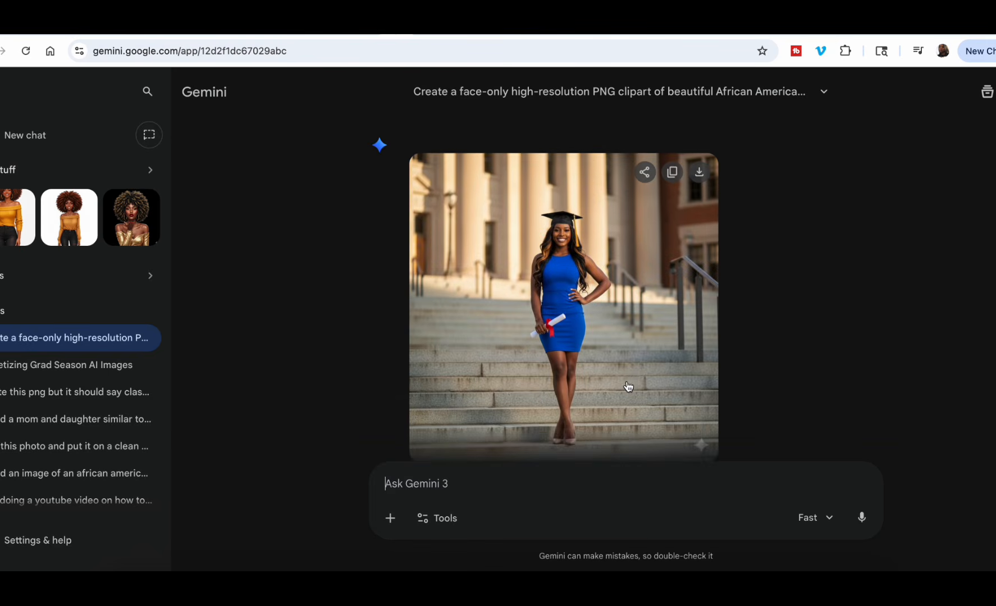
scroll(627, 385, up, 4)
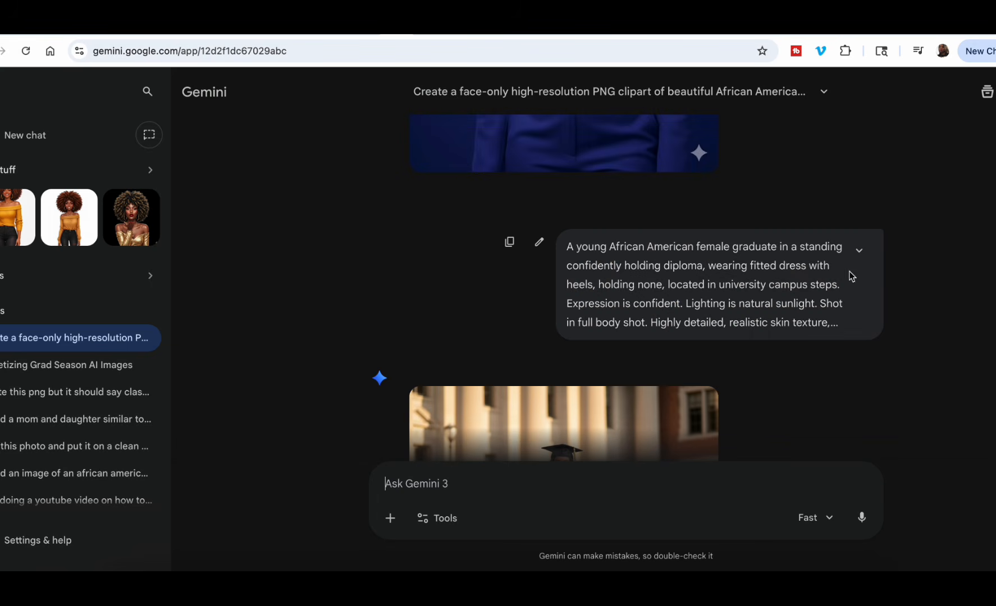
click(859, 250)
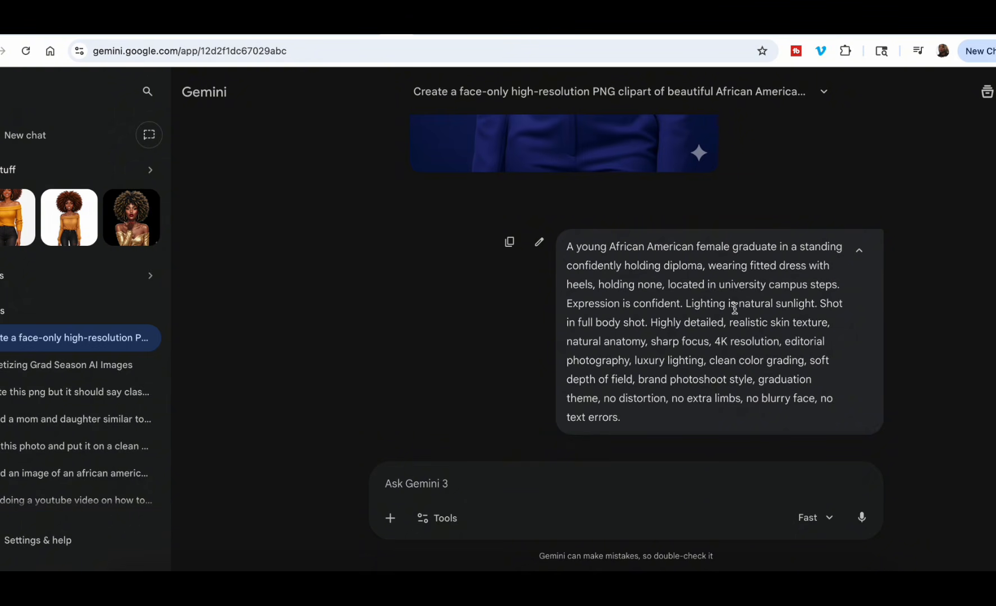
scroll(735, 309, down, 5)
click(554, 288)
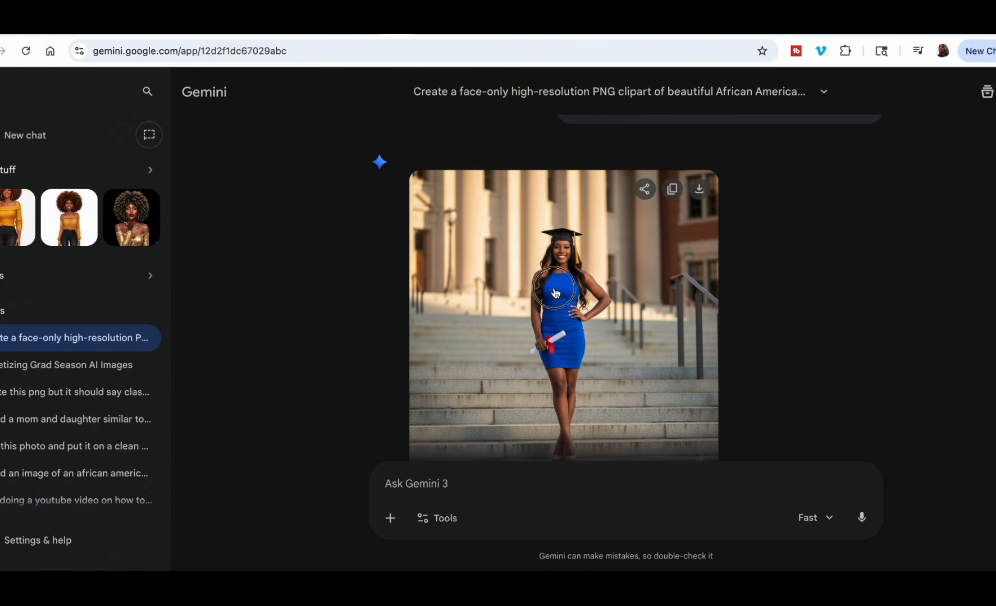
scroll(628, 241, up, 5)
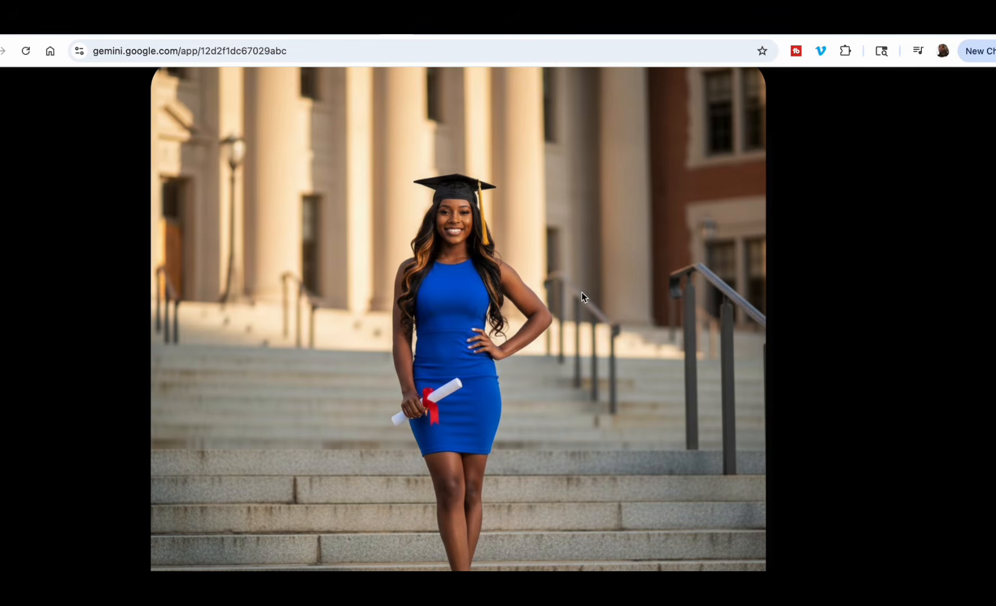
scroll(581, 292, down, 5)
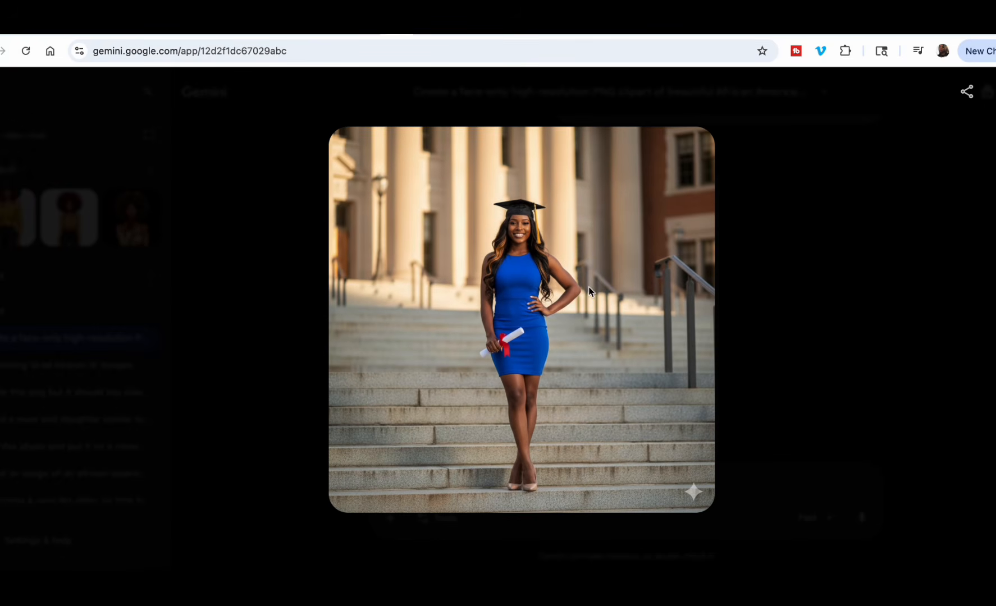
click(787, 288)
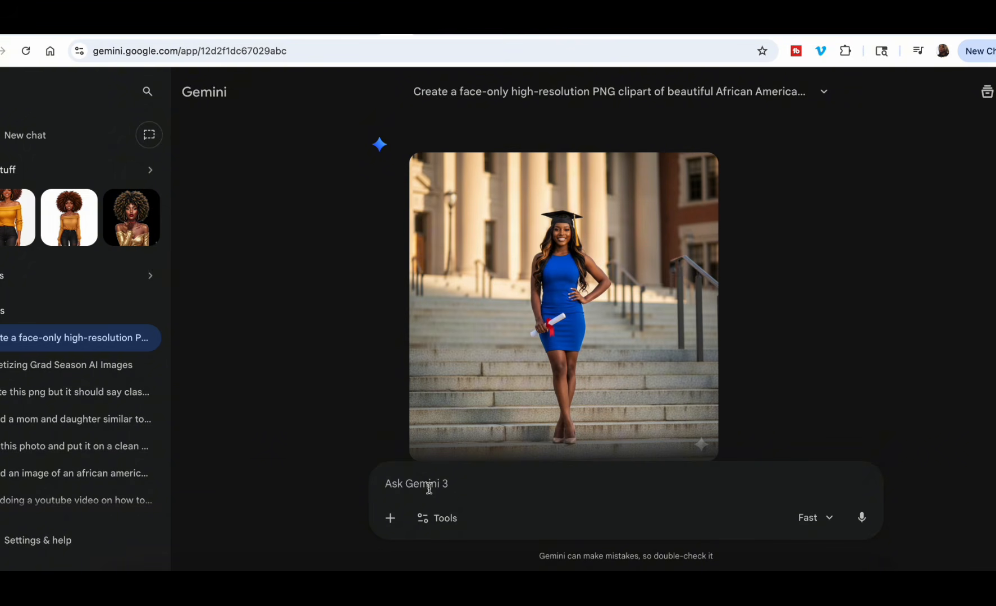
Send Gemini the follow-up request "put her on some black heels and she is wearing the graduation gown".
click(430, 488)
text(put her on some black heels )
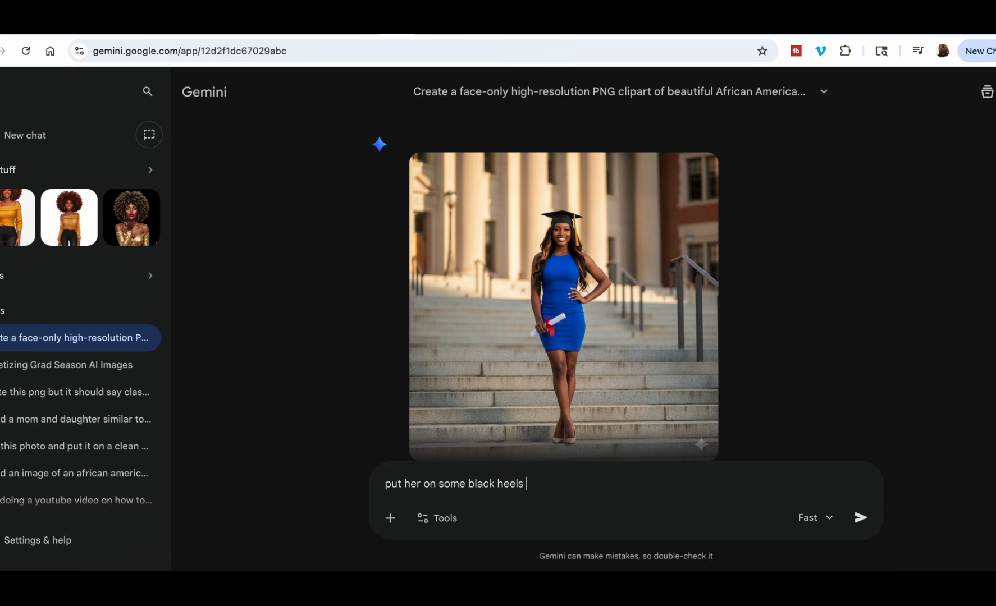
text(and she is wearing the gr)
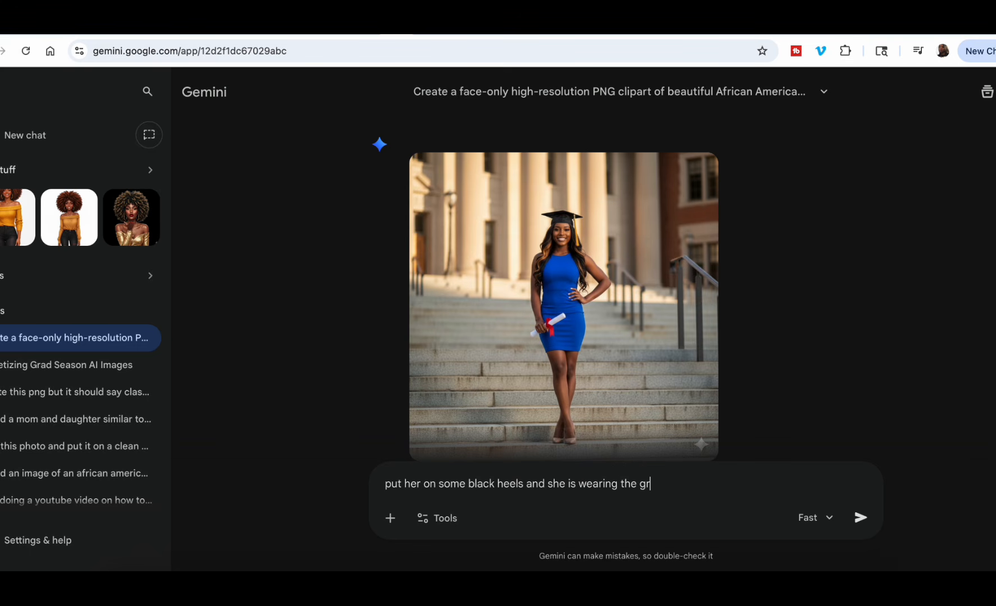
text(aduation gown)
key(Return)
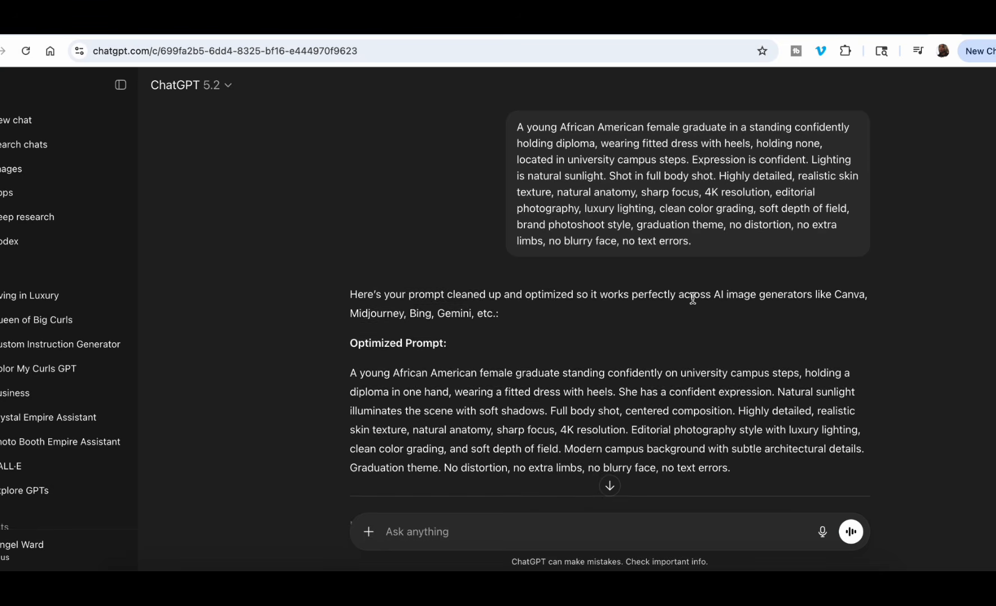
Switch back to the ChatGPT conversation, review its reply and set the next message to Create image mode.
scroll(692, 298, down, 5)
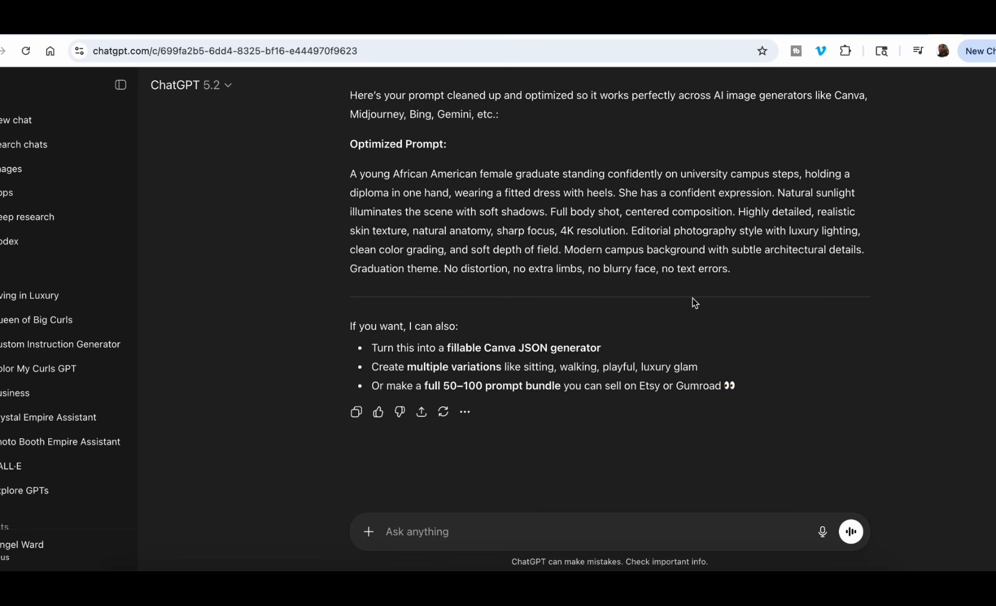
scroll(693, 298, up, 3)
scroll(691, 297, down, 3)
click(402, 530)
scroll(735, 235, up, 3)
scroll(739, 234, down, 3)
click(369, 540)
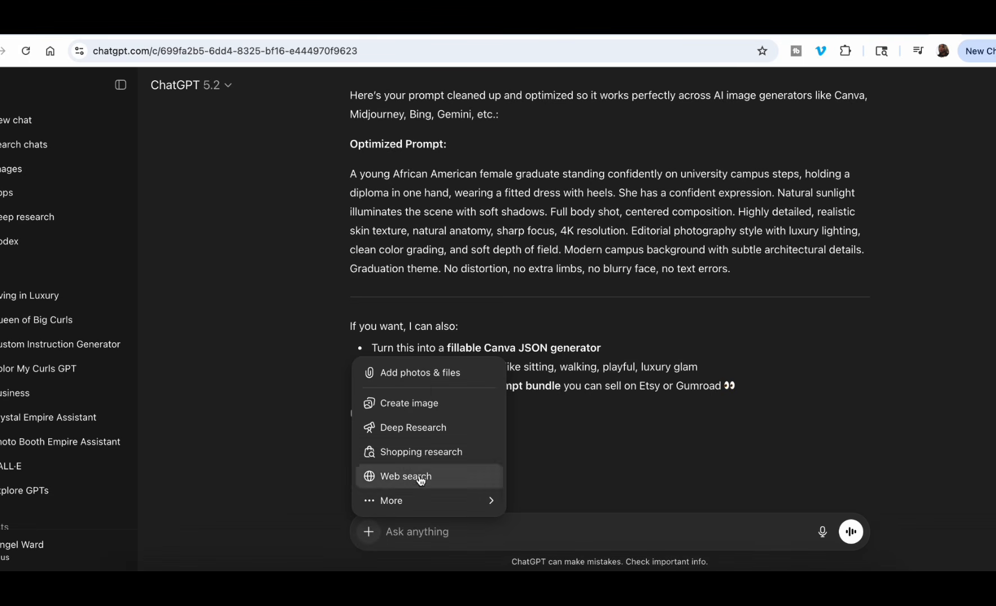
click(413, 407)
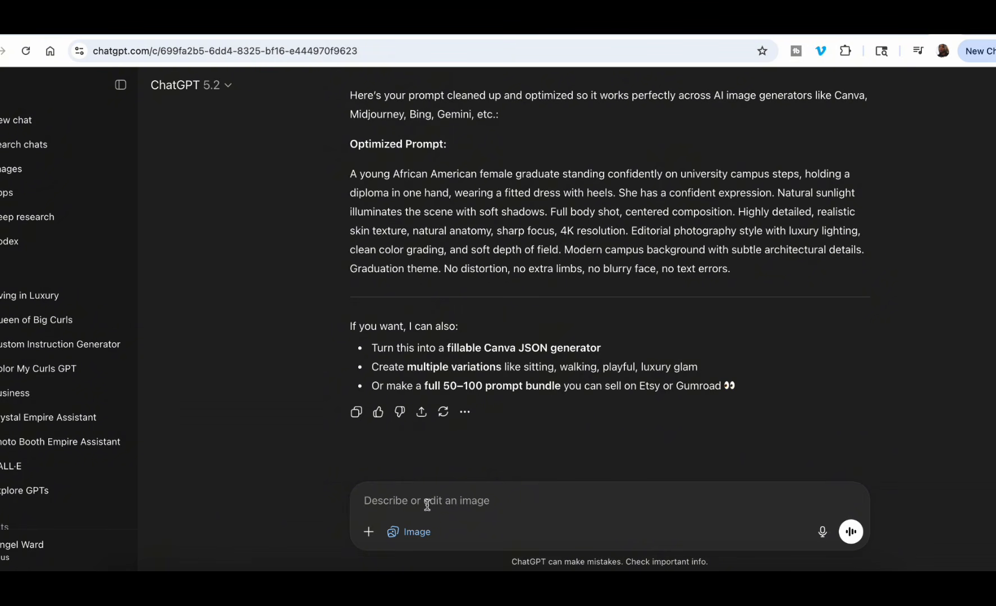
Paste the copied female graduate prompt into the ChatGPT image request and send it.
text(A young African American female graduate in a standing confidently holding diploma, wearing fitted dress with heels, holding none, located in university campus steps. Expression is confident. Lighting is natural sunlight. Shot in full body shot. Highly detailed, realistic skin texture, natural anatomy, sharp focus, 4K resolution, editorial photography, luxury lighting, clean color grading, soft depth of field, brand photoshoot style, graduation theme, no distortion, no extra limbs, no blurry face, no text errors.)
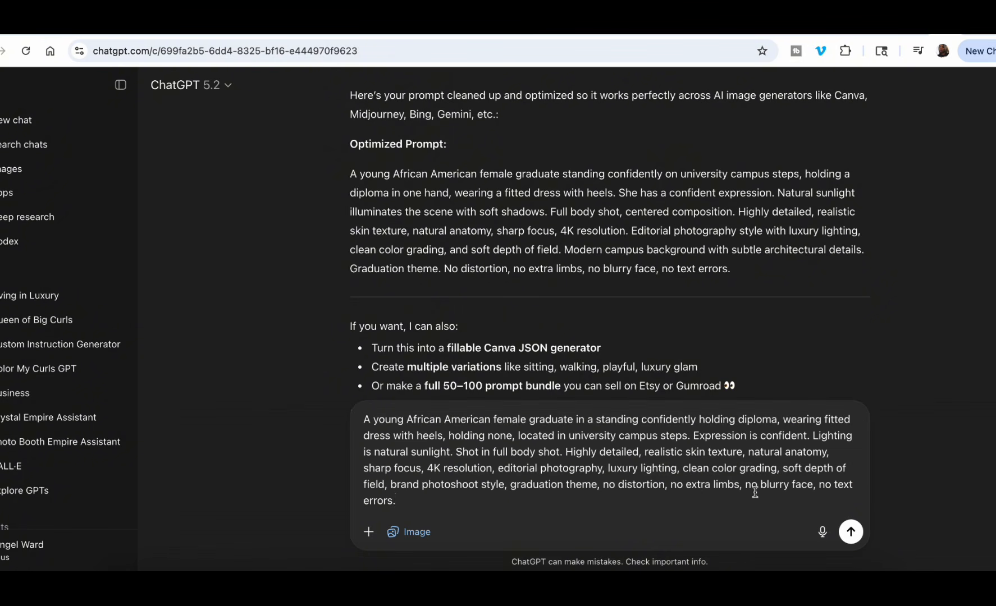
click(851, 532)
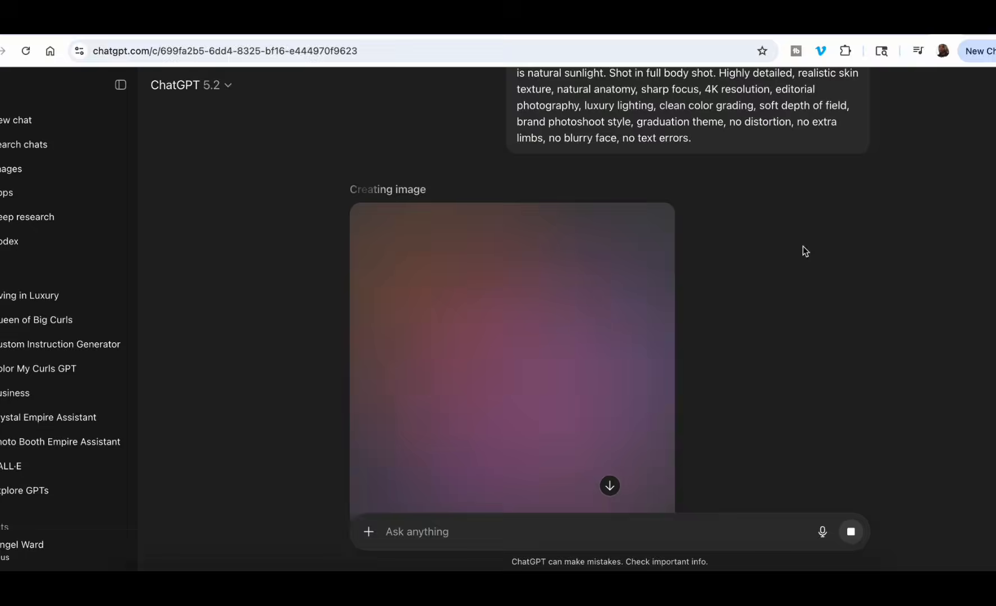
Inspect the revised graduate image in Gemini at full size against the earlier version, and view the graduate image created in ChatGPT.
click(393, 26)
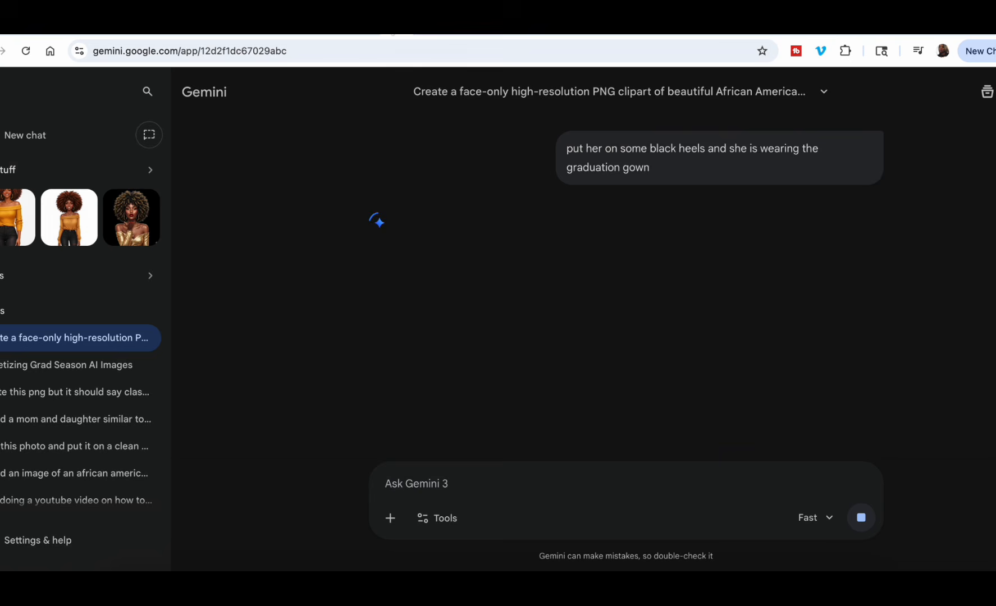
scroll(678, 319, down, 2)
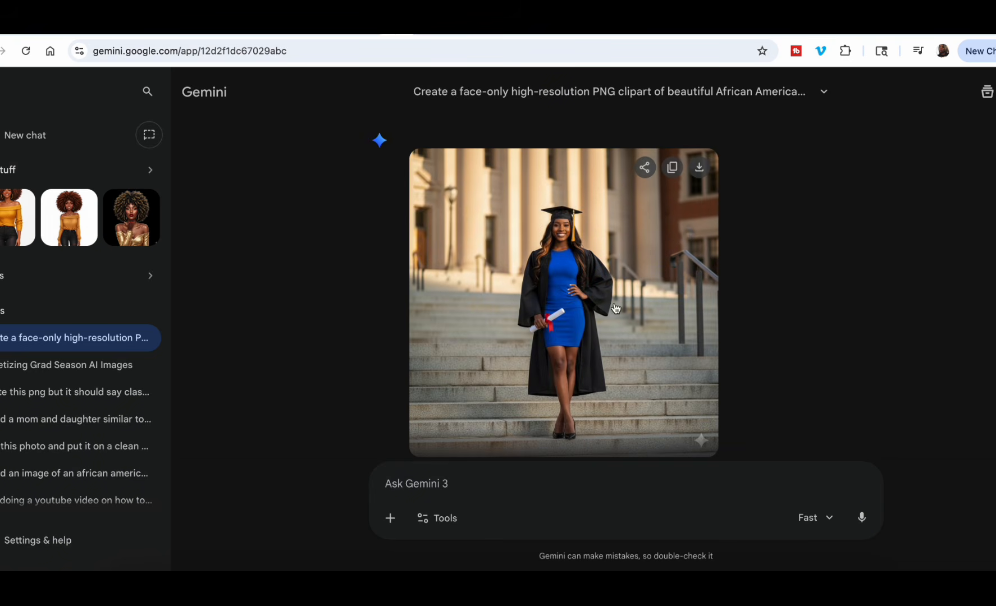
click(588, 304)
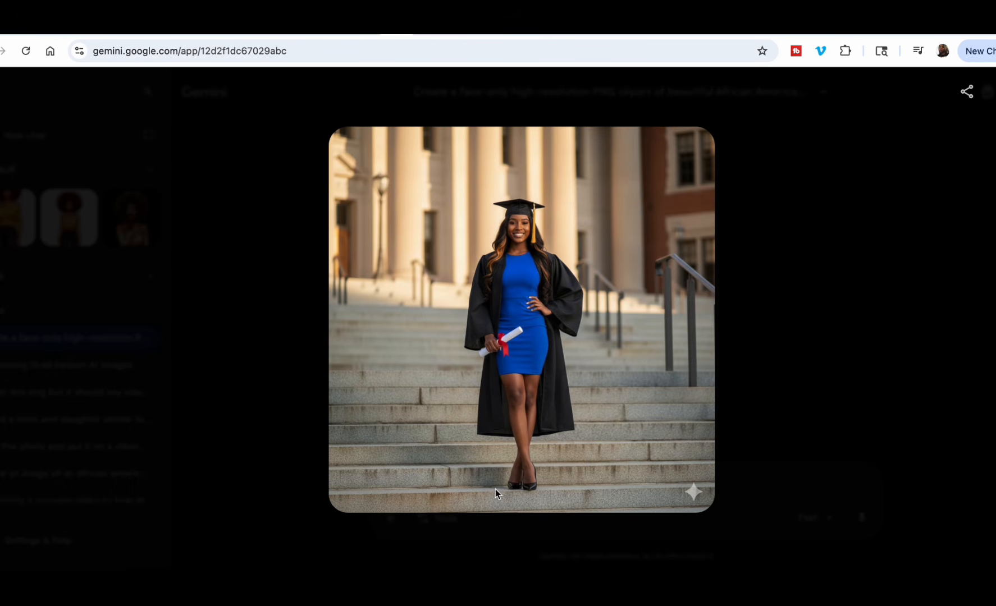
click(775, 388)
scroll(671, 316, down, 9)
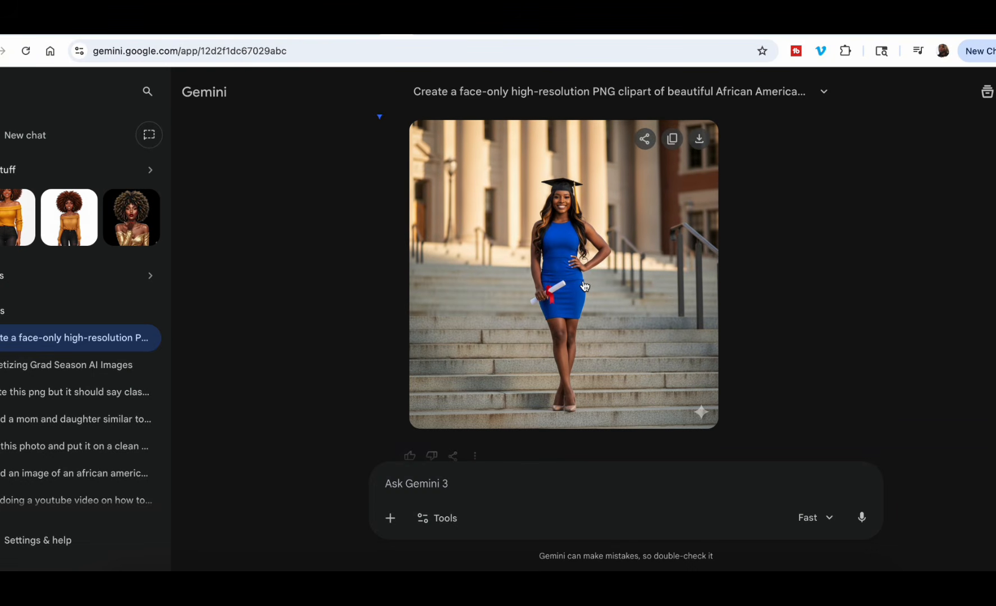
click(562, 263)
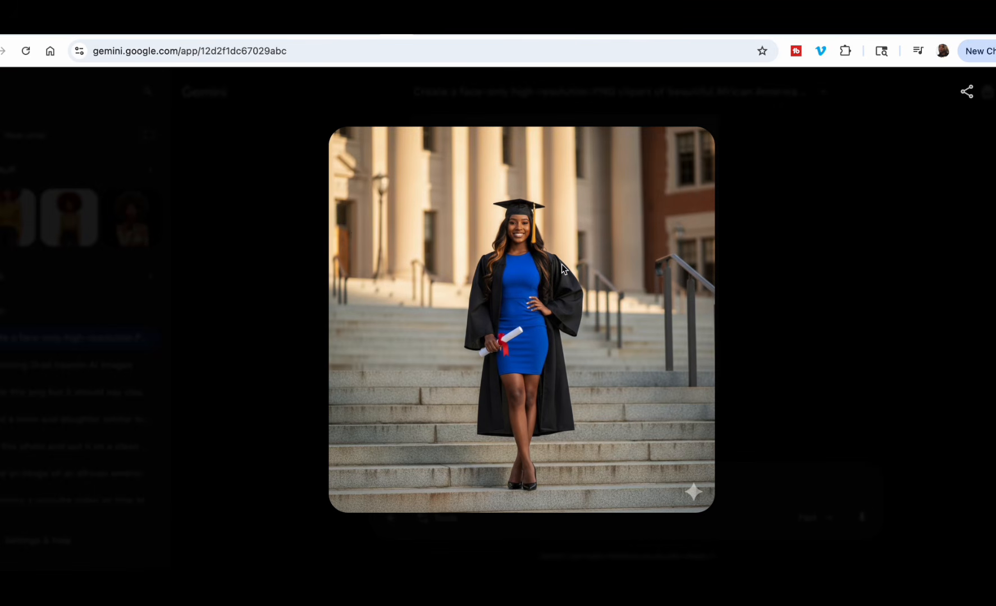
click(784, 286)
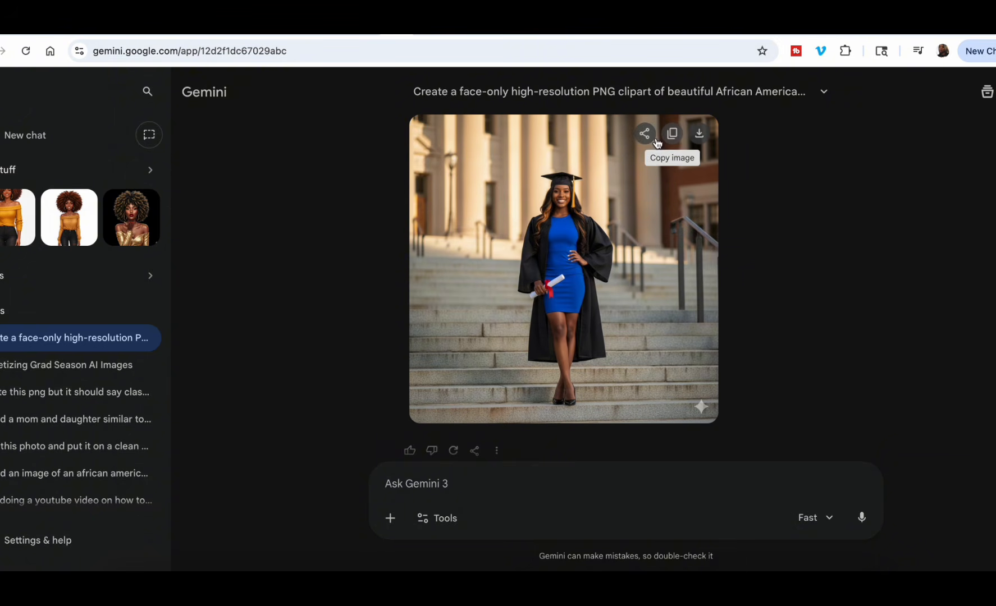
click(944, 27)
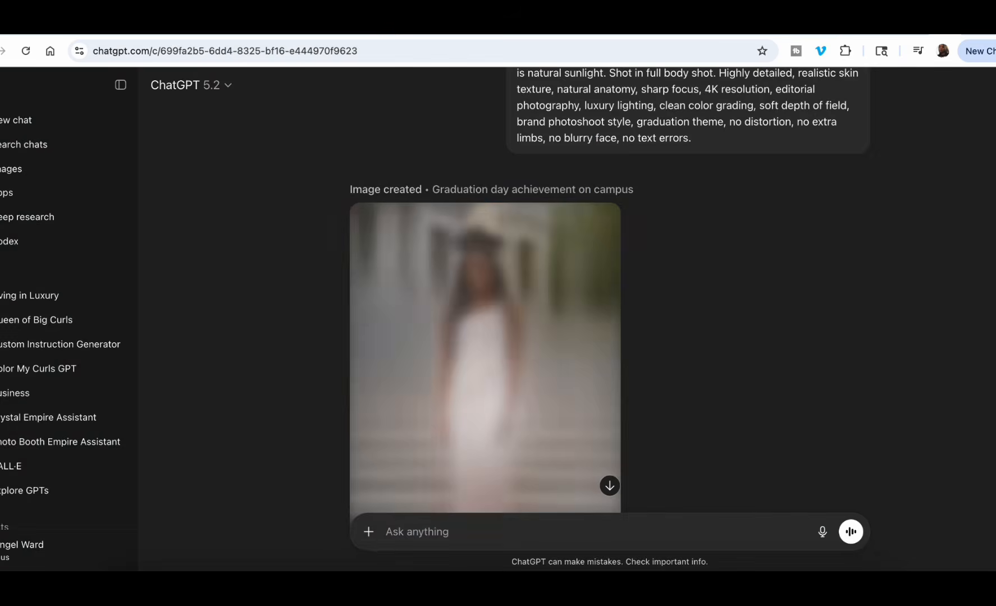
scroll(591, 324, down, 2)
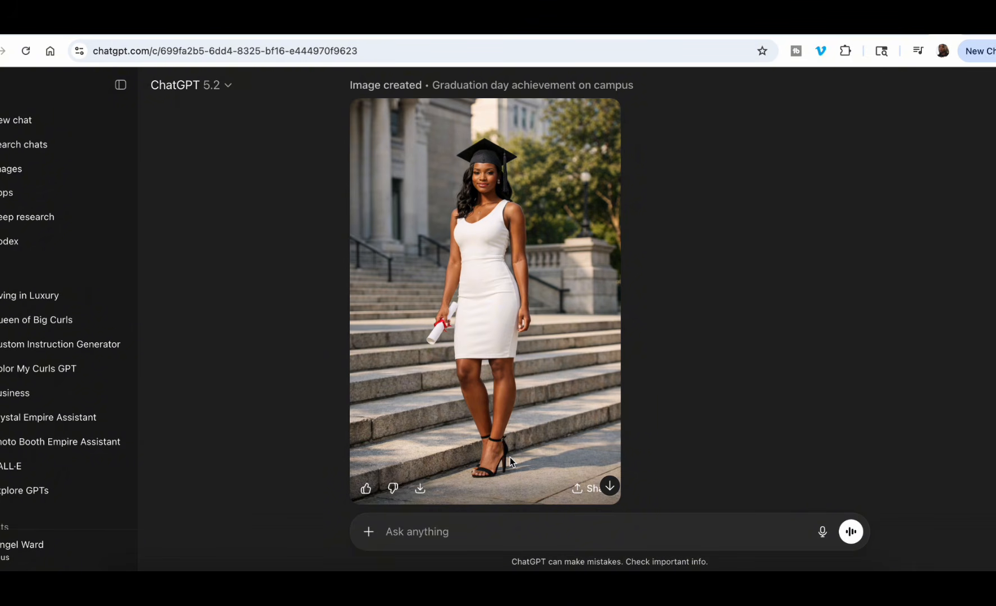
Switch back to the Graduation Photoshoot prompt builder and set the gender to Male and the pose to Arms crossed power pose.
click(292, 35)
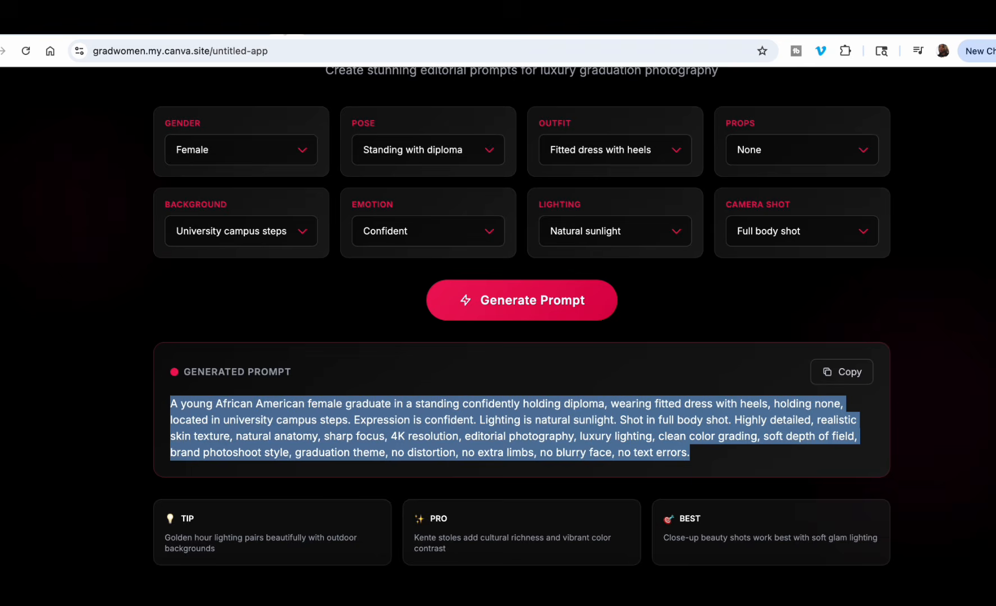
scroll(542, 271, up, 3)
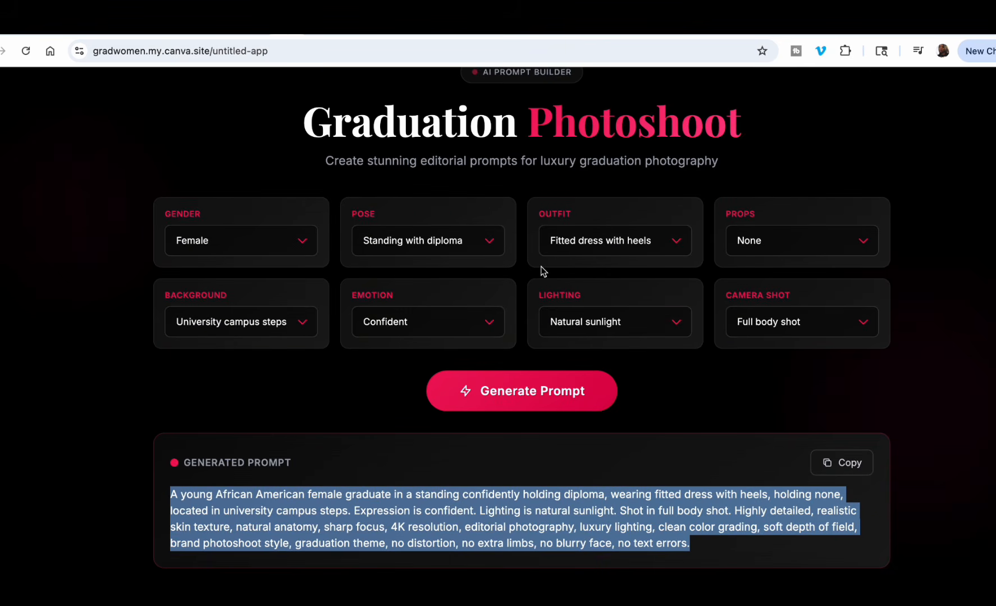
click(305, 241)
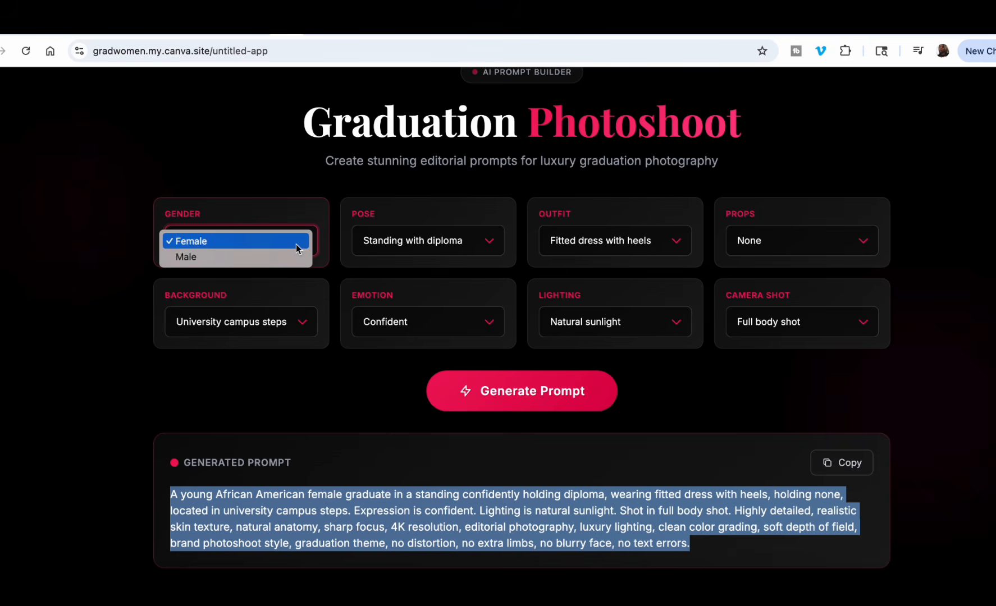
click(241, 258)
click(490, 241)
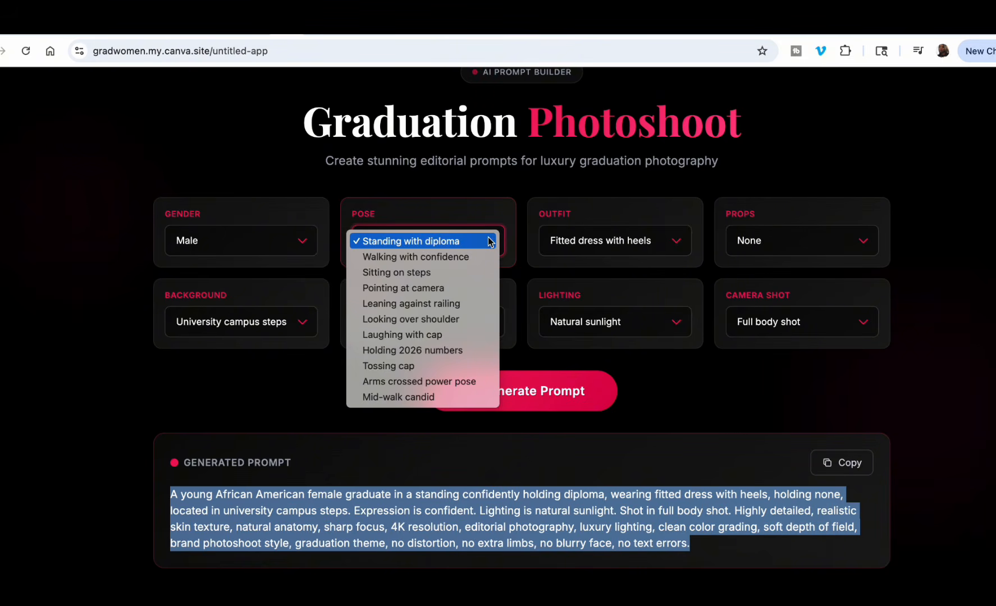
click(437, 382)
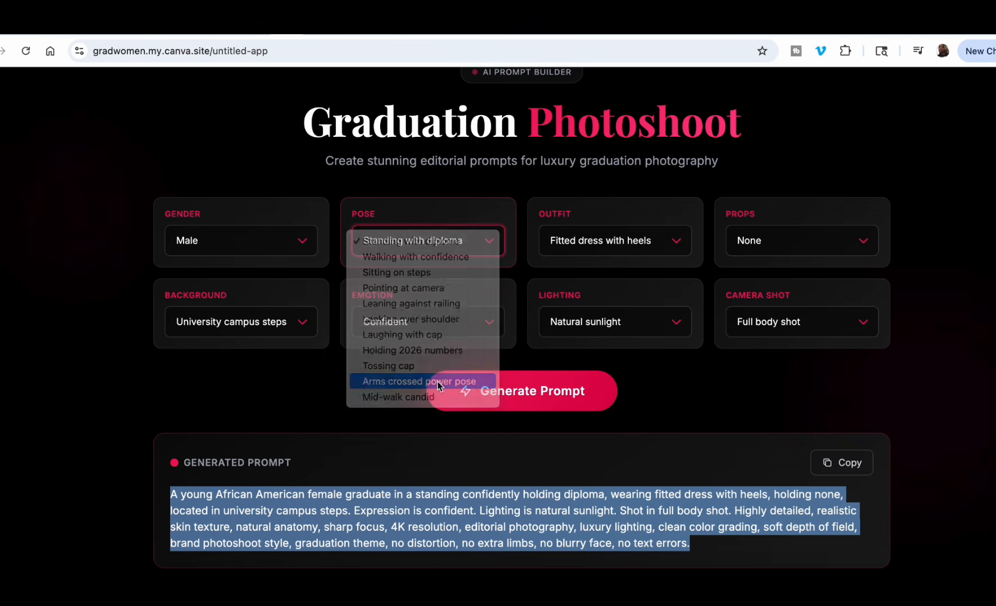
Set the outfit to Suit with stole and the background to Staircase with railing.
click(672, 245)
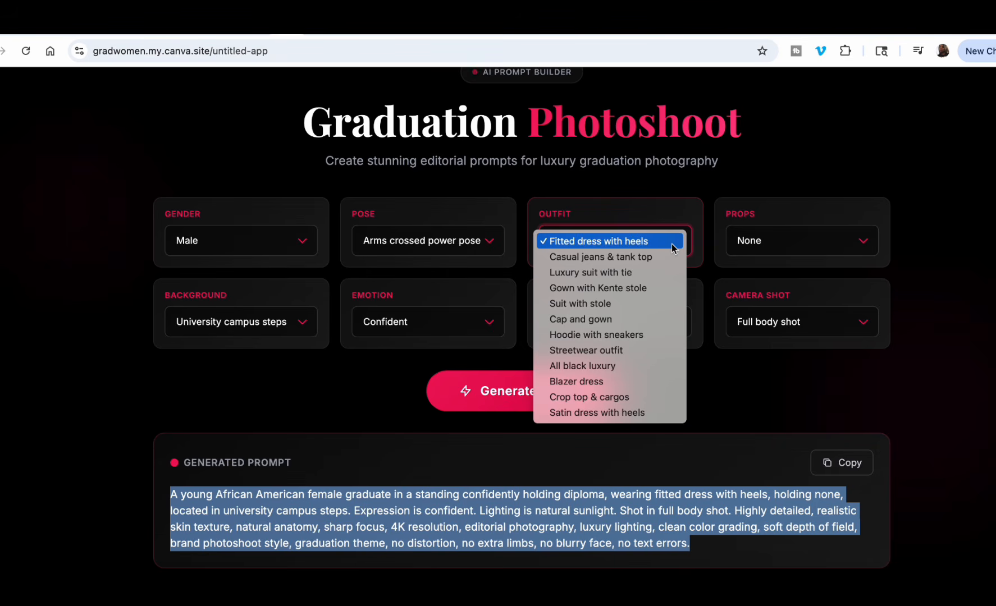
click(596, 311)
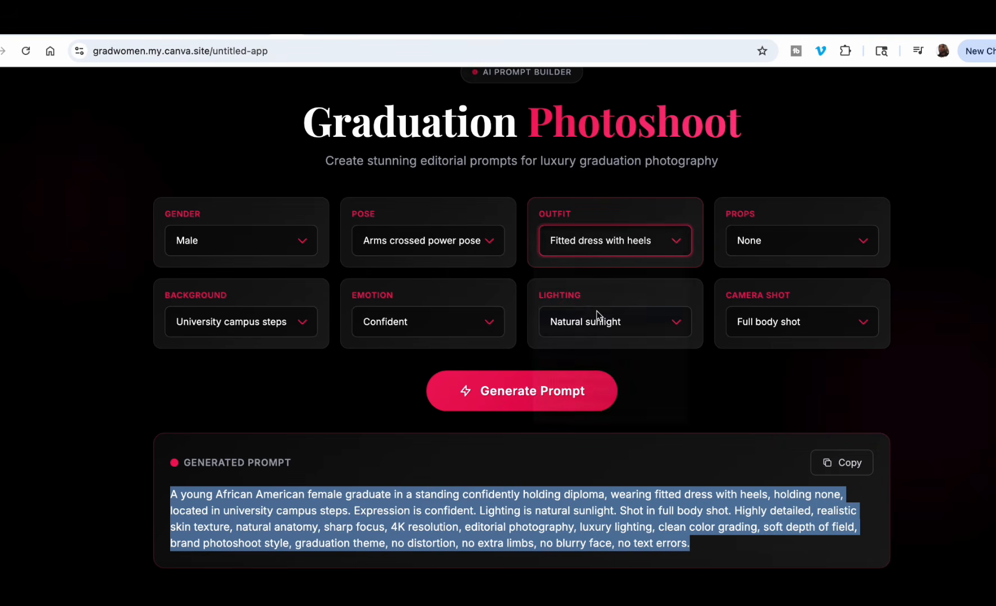
click(676, 245)
click(583, 226)
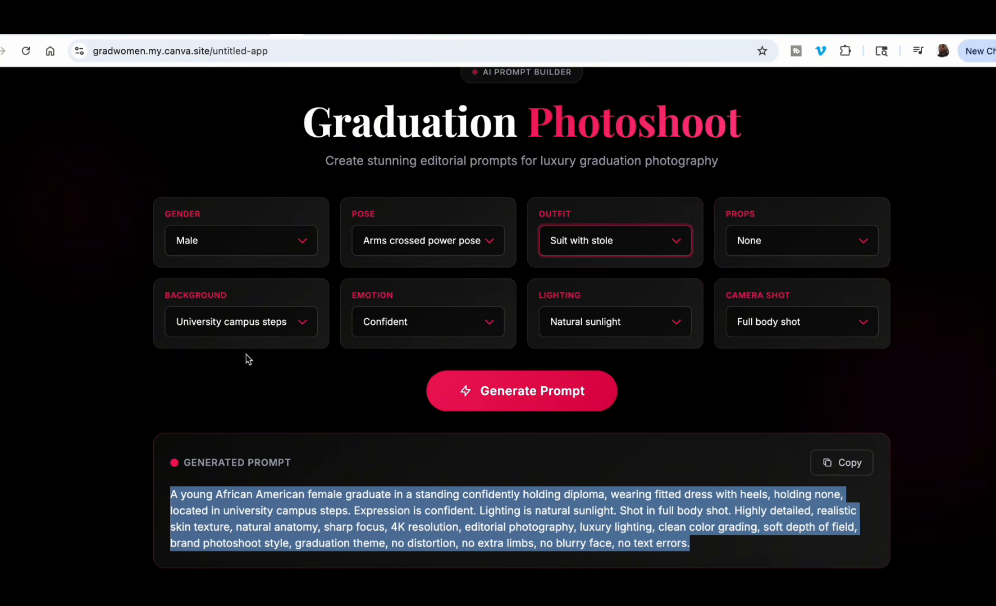
click(310, 327)
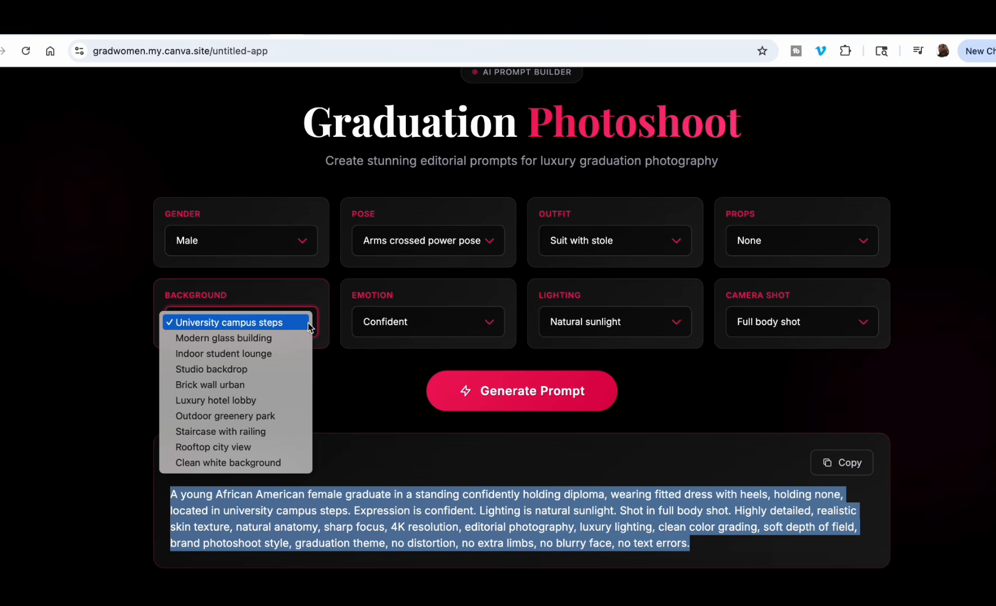
click(250, 432)
Keep the Confident emotion and Full body shot camera option, and set the lighting to Studio lighting.
click(487, 323)
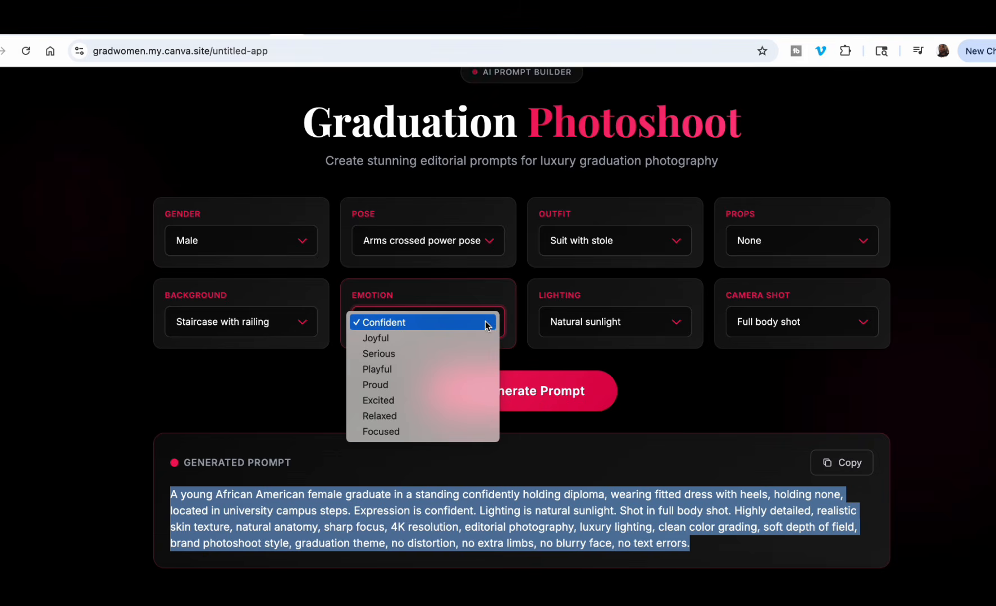
click(486, 323)
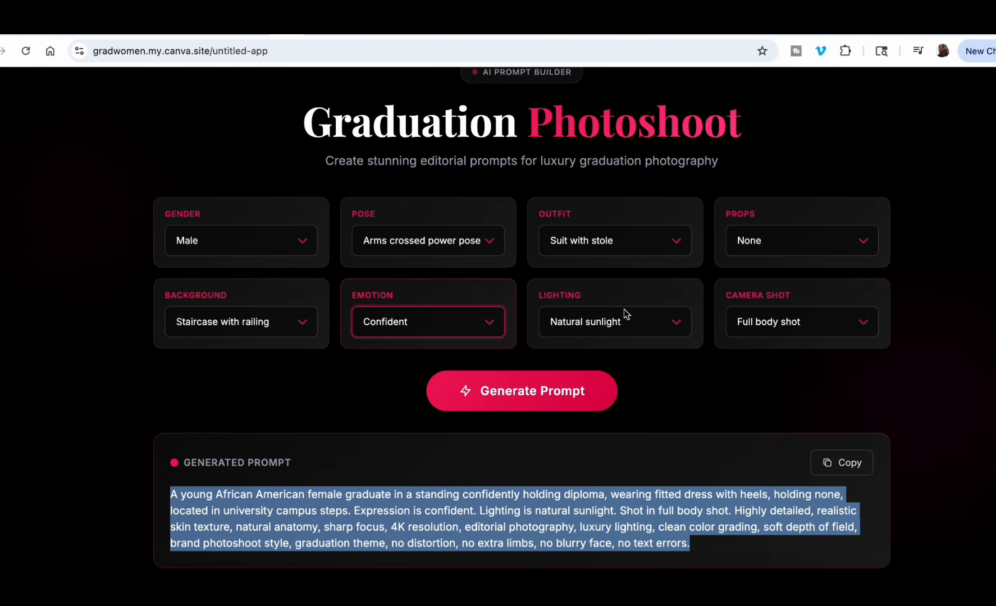
click(673, 326)
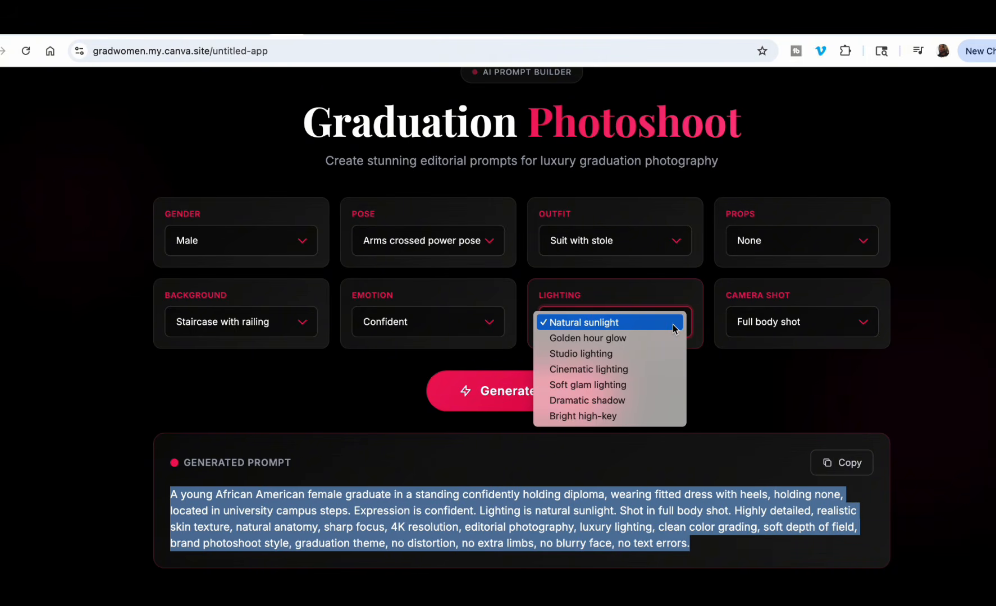
click(671, 324)
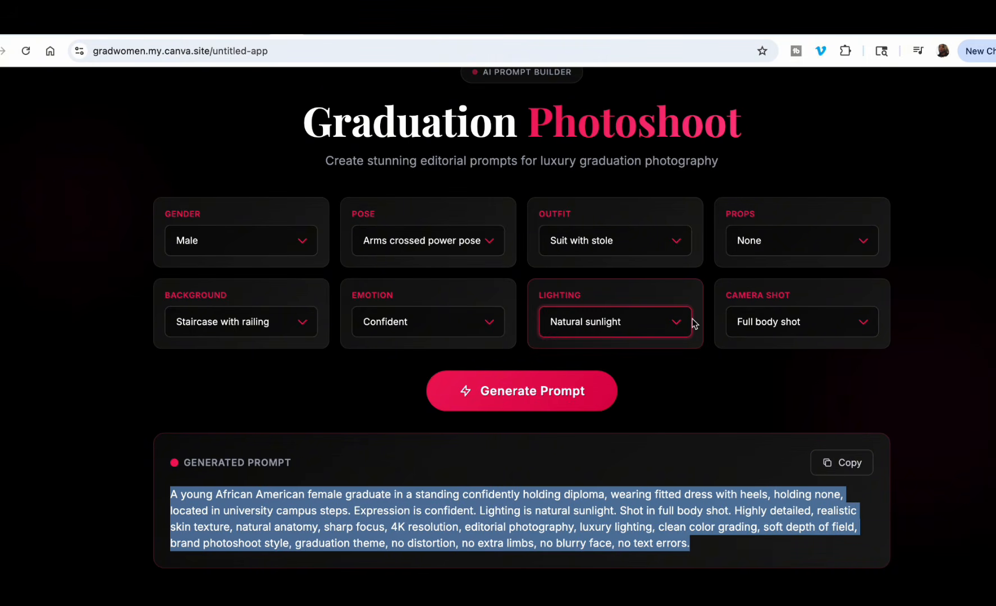
click(678, 324)
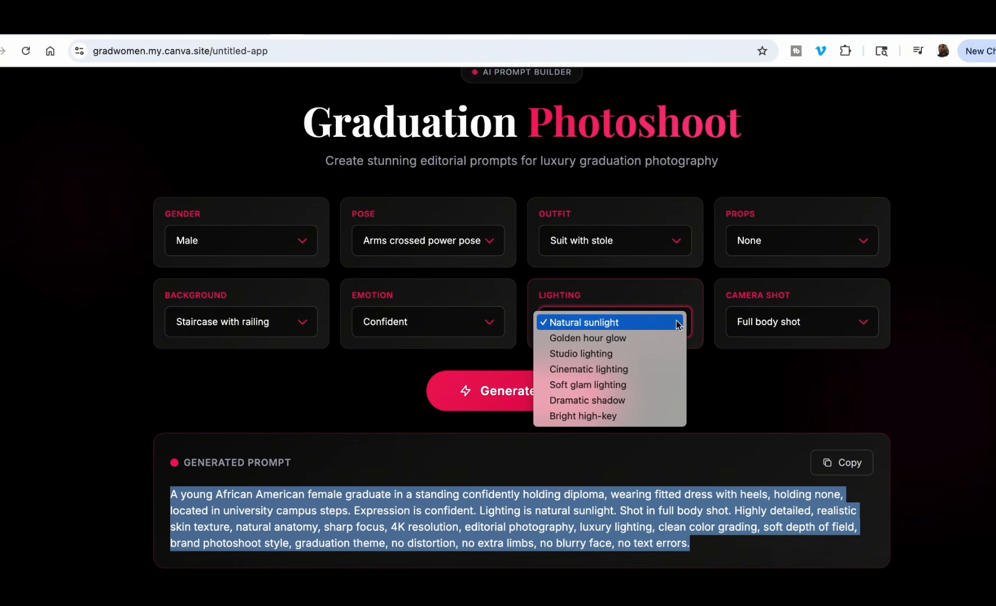
click(628, 354)
click(859, 325)
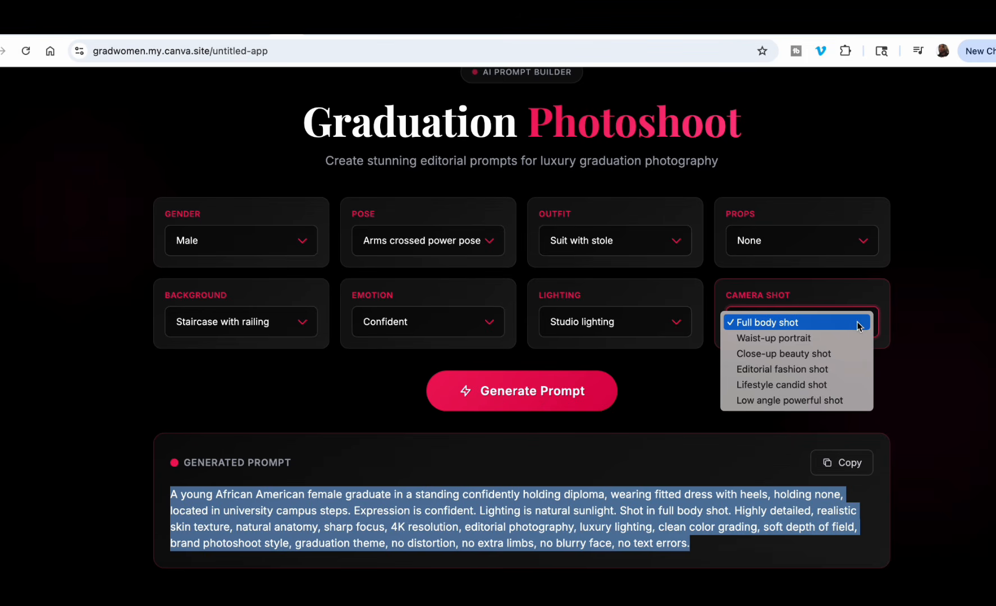
click(843, 326)
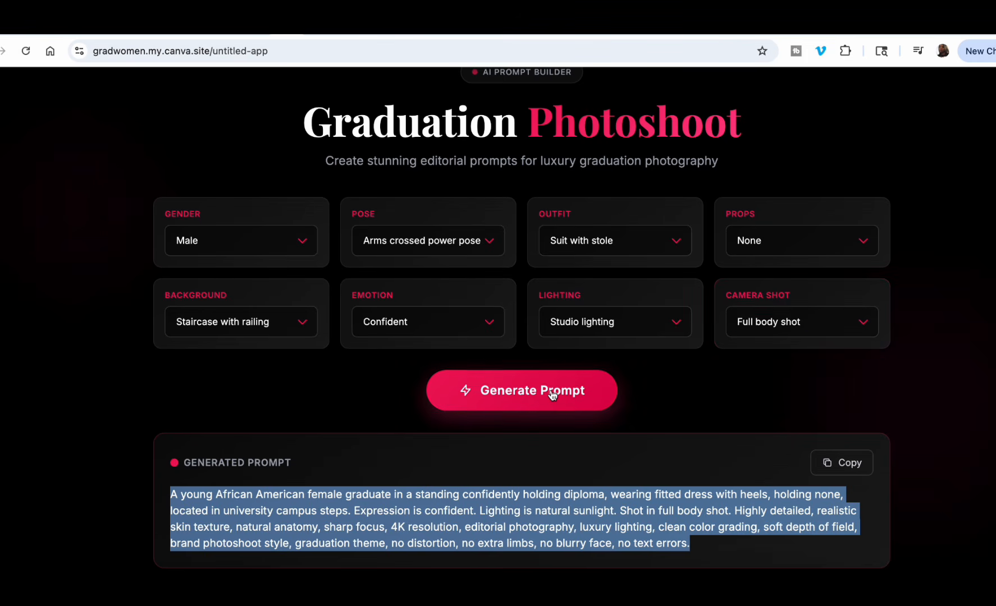
Generate the male graduate prompt and copy its full text.
click(557, 392)
scroll(433, 448, down, 1)
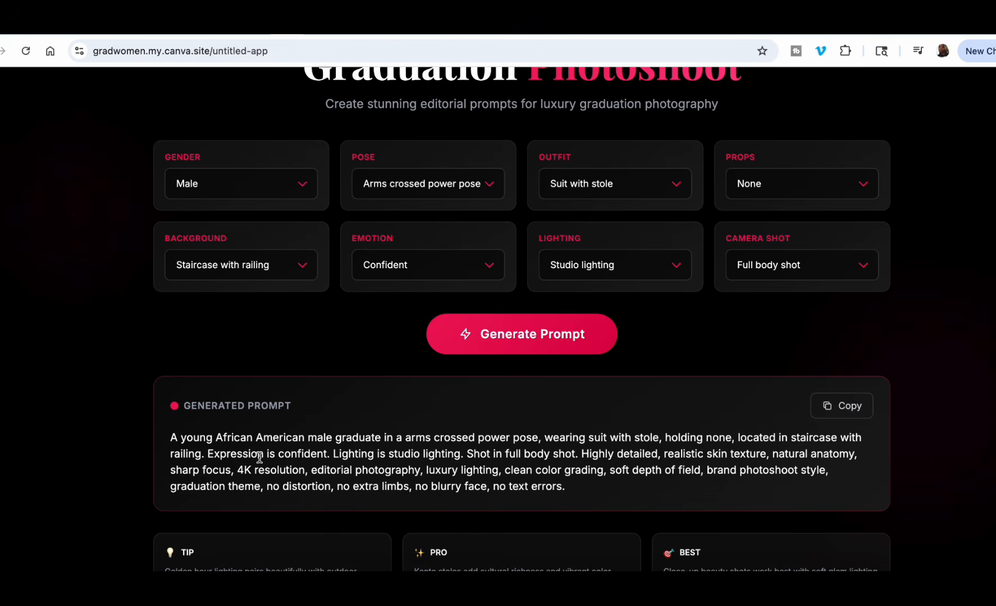
click(174, 437)
drag(175, 437, 618, 487)
key(ctrl+c)
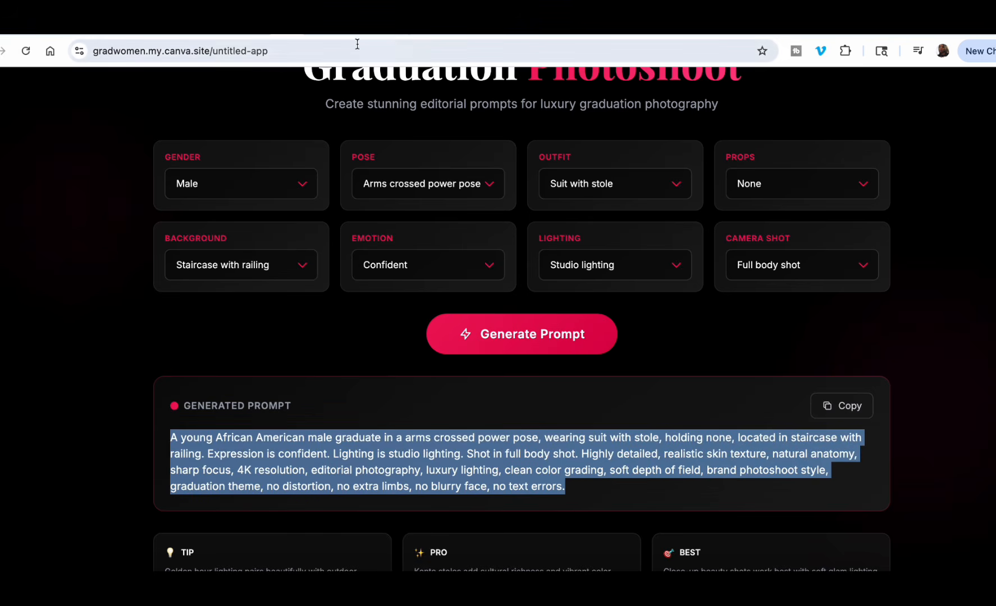
Switch to the Gemini conversation, paste the male graduate prompt and submit it.
click(398, 36)
click(512, 481)
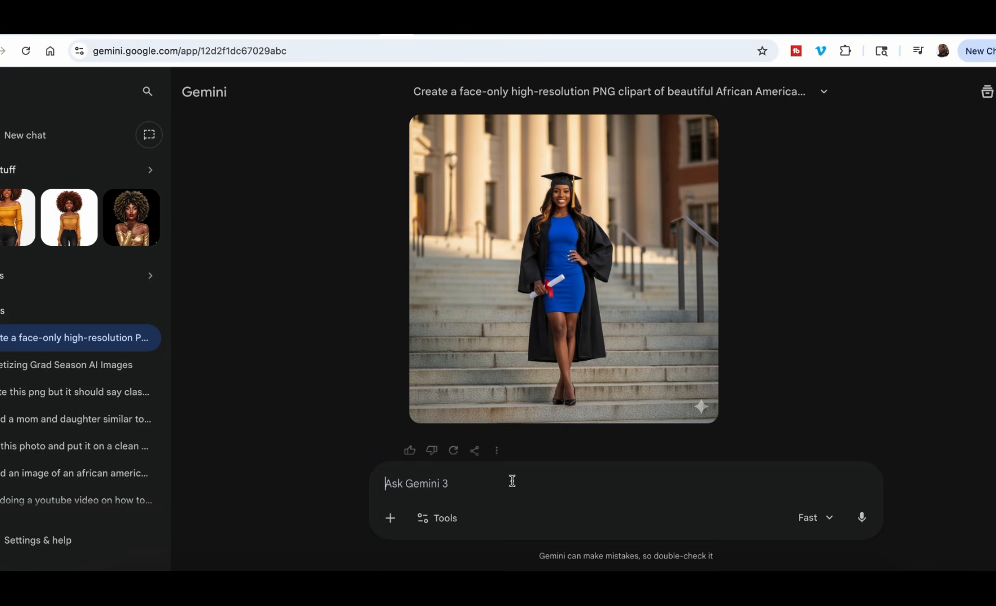
key(ctrl+v)
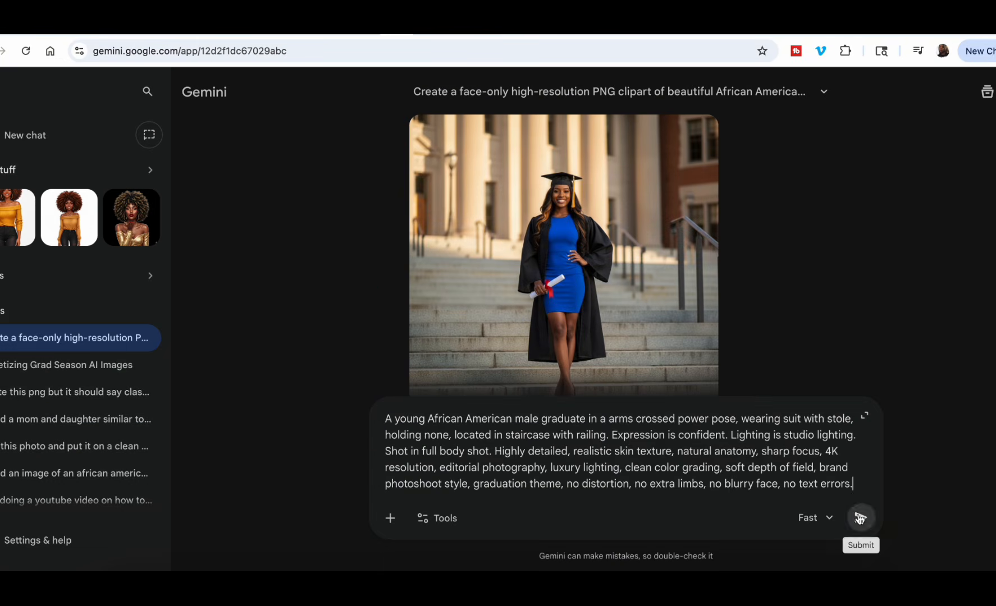
click(860, 517)
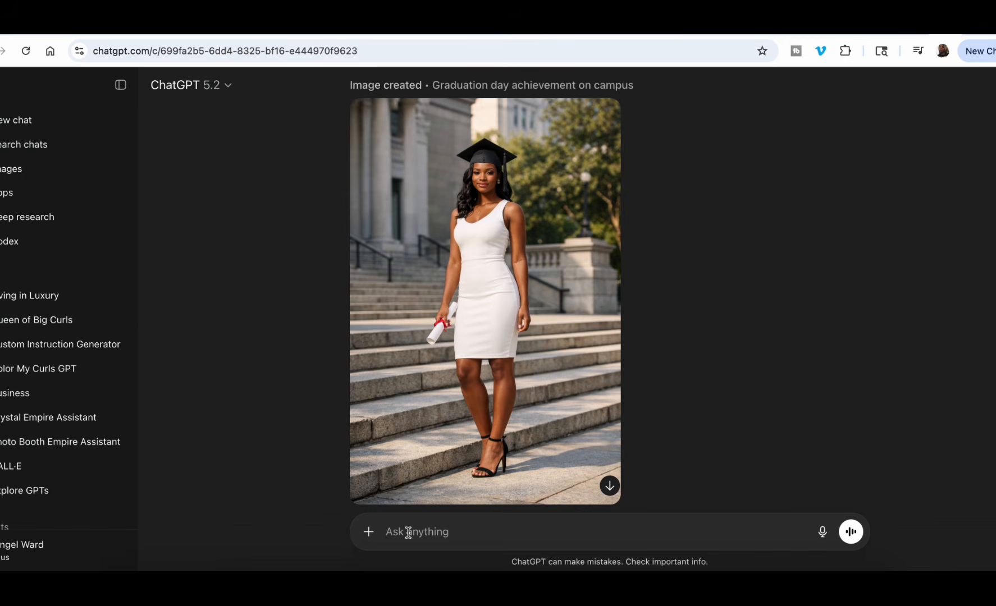
Paste the male graduate prompt into the ChatGPT conversation, put "create" in front of it and send it.
key(ctrl+v)
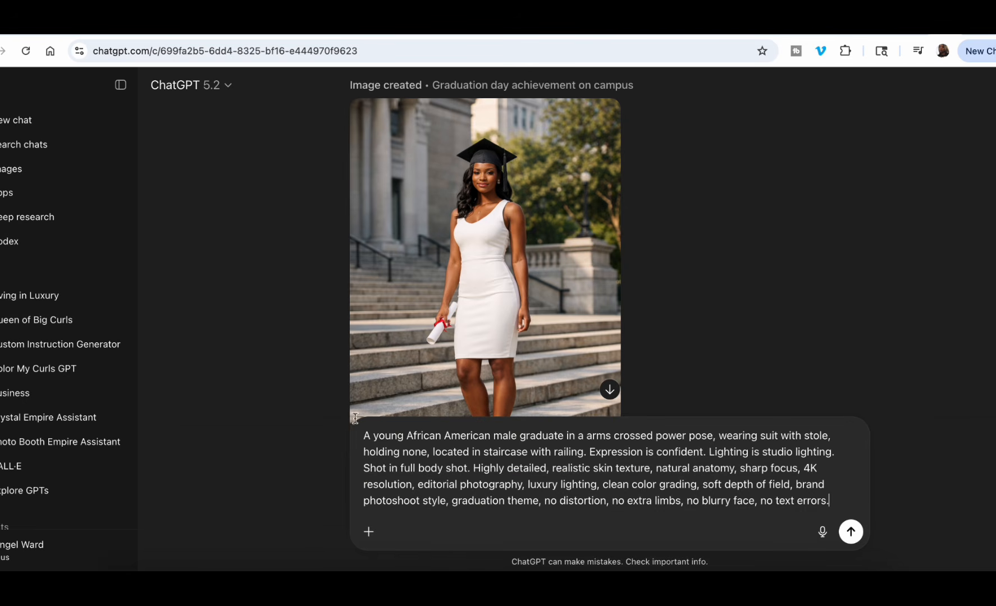
click(364, 435)
text(create)
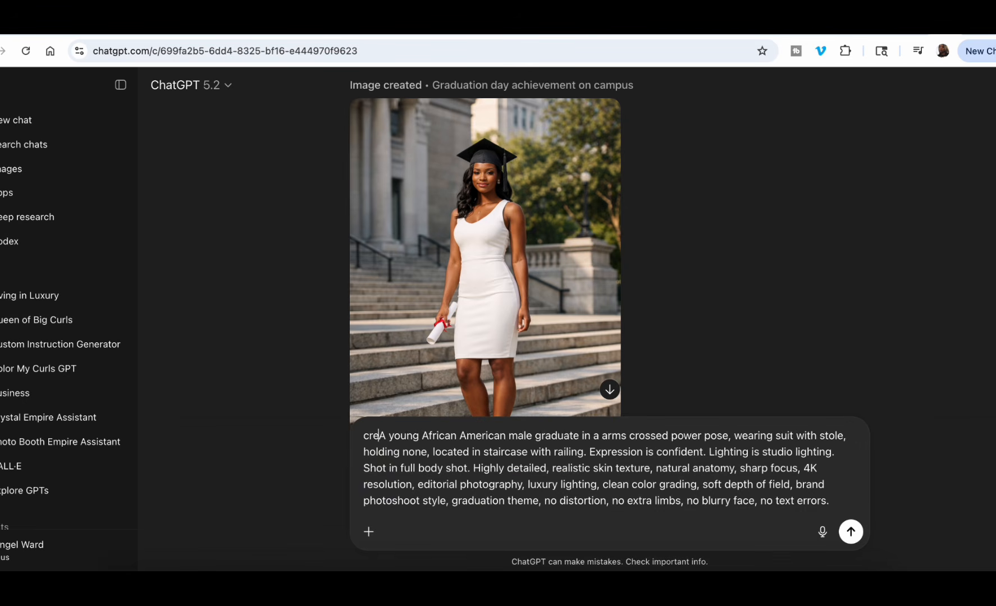
key(Return)
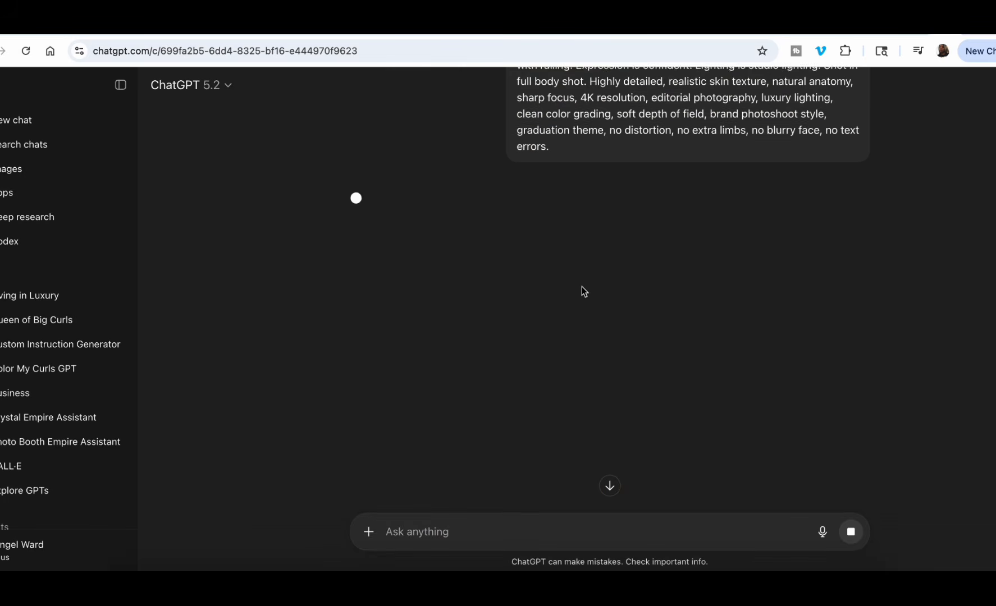
Switch to the Gemini conversation, enlarge the generated male graduate image and copy it.
click(396, 25)
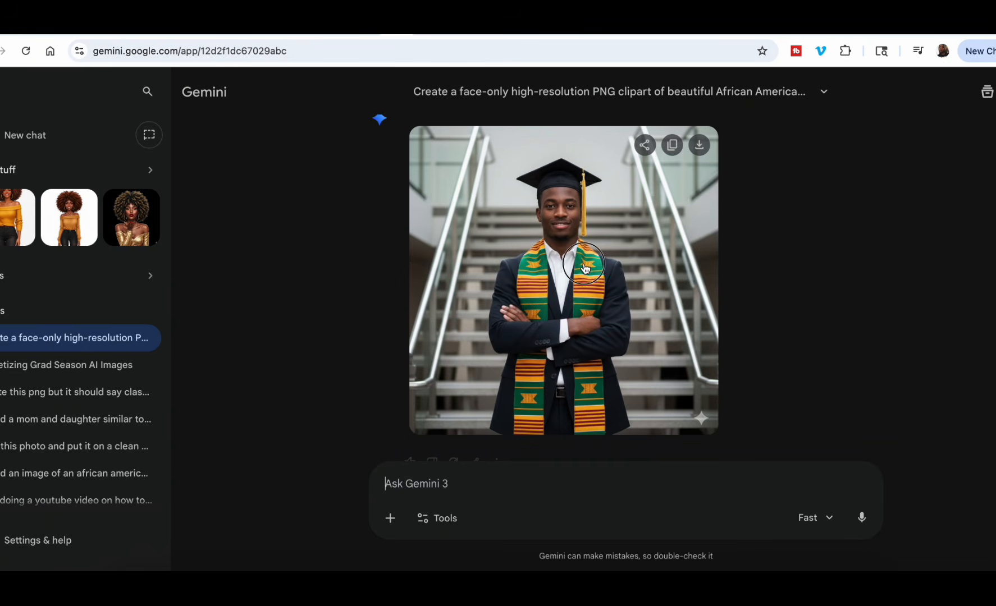
click(583, 263)
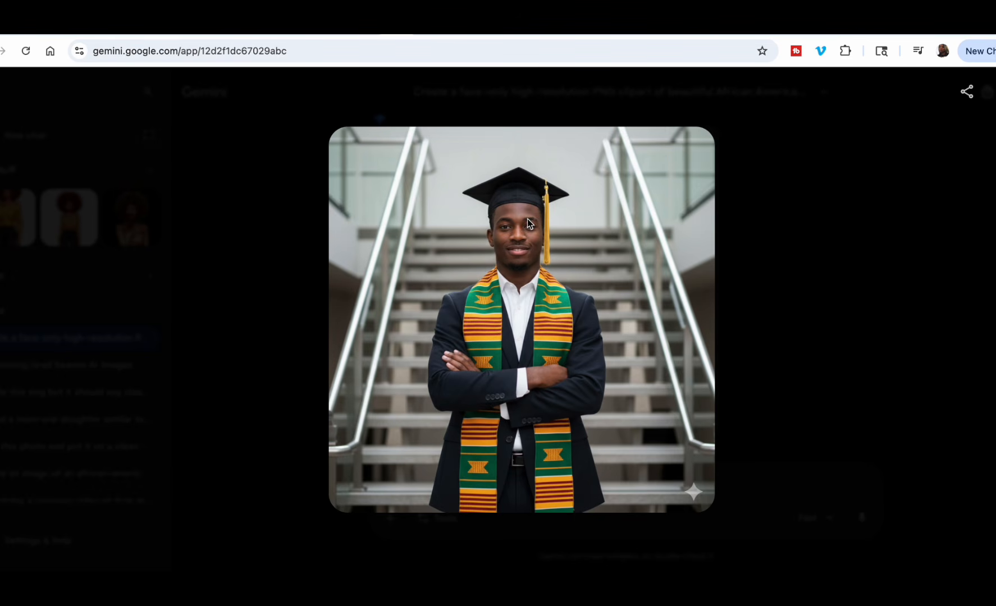
right_click(512, 217)
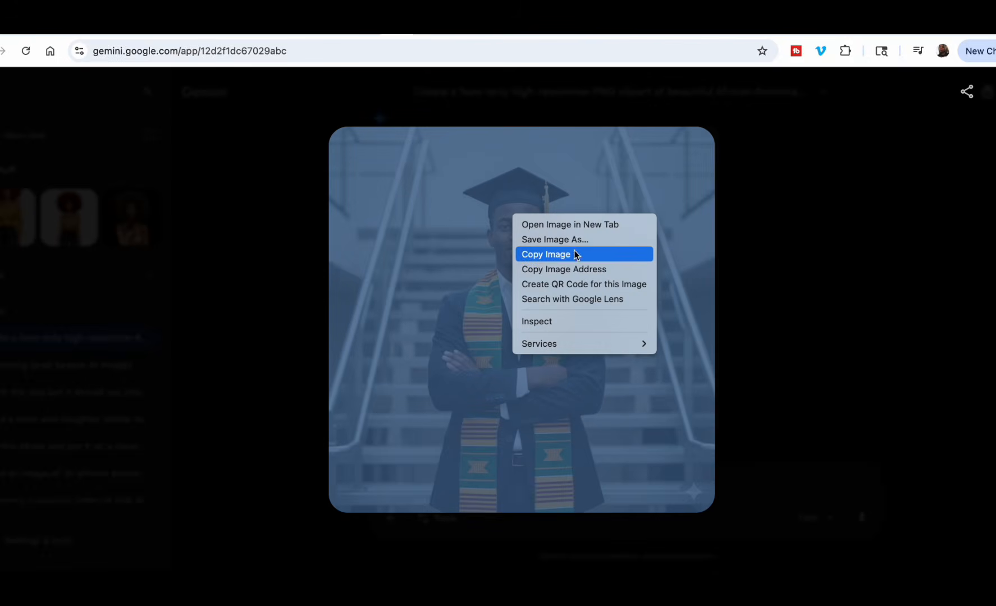
click(562, 256)
Switch to the Canva design, add a new page after page 9 and paste the copied graduate image onto it.
click(246, 31)
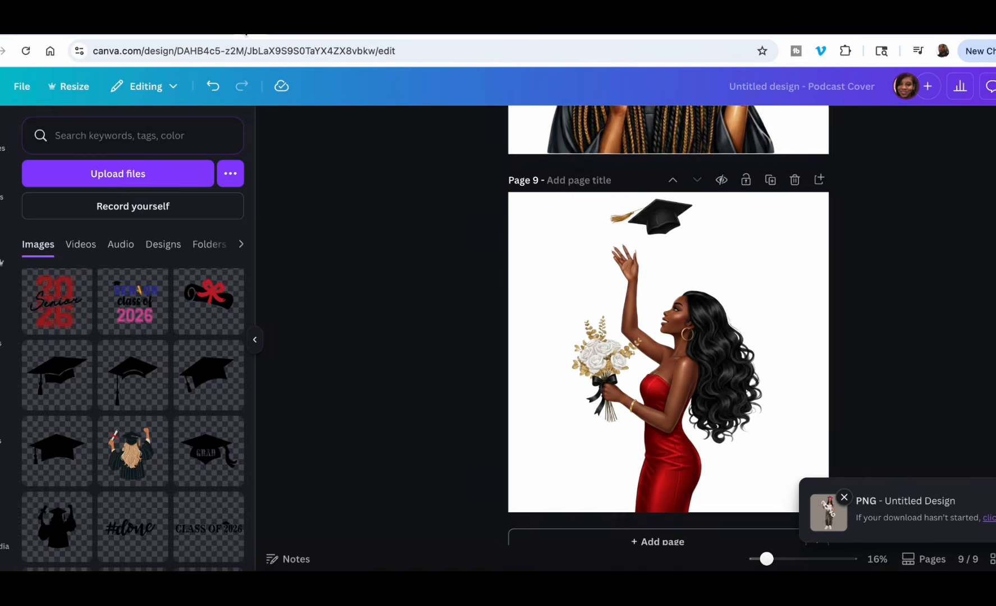
click(555, 540)
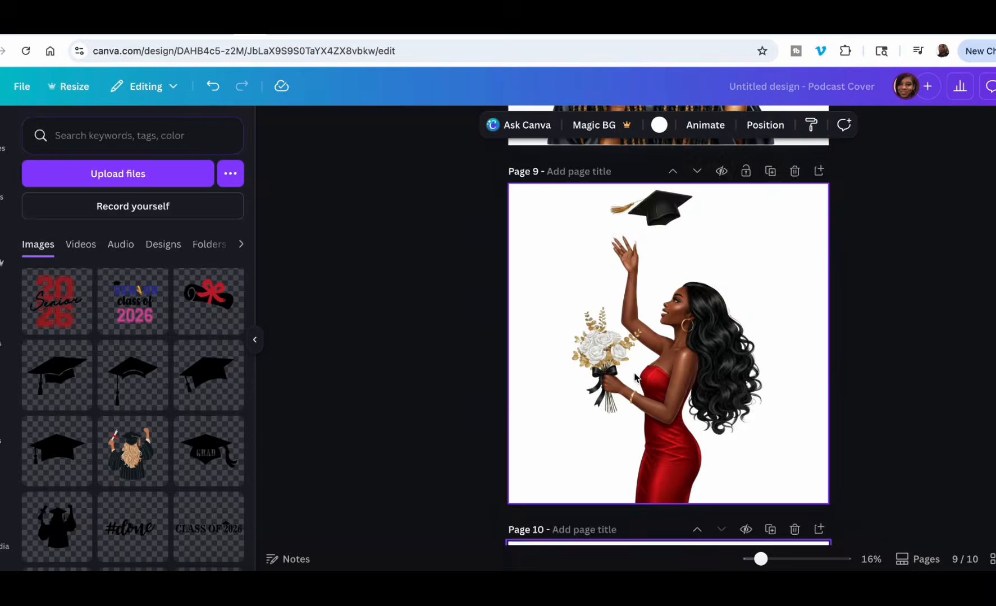
right_click(643, 321)
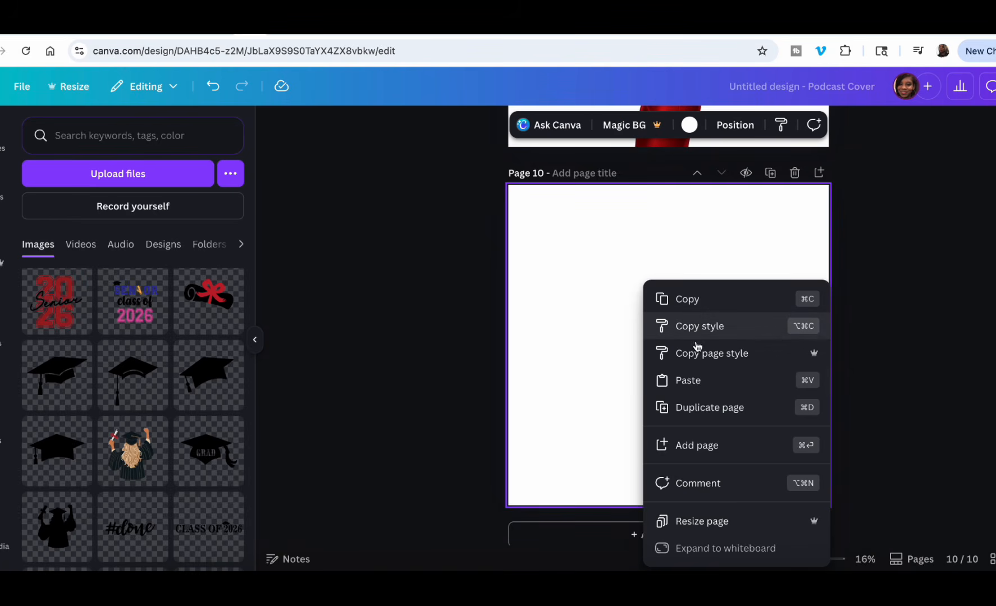
click(687, 380)
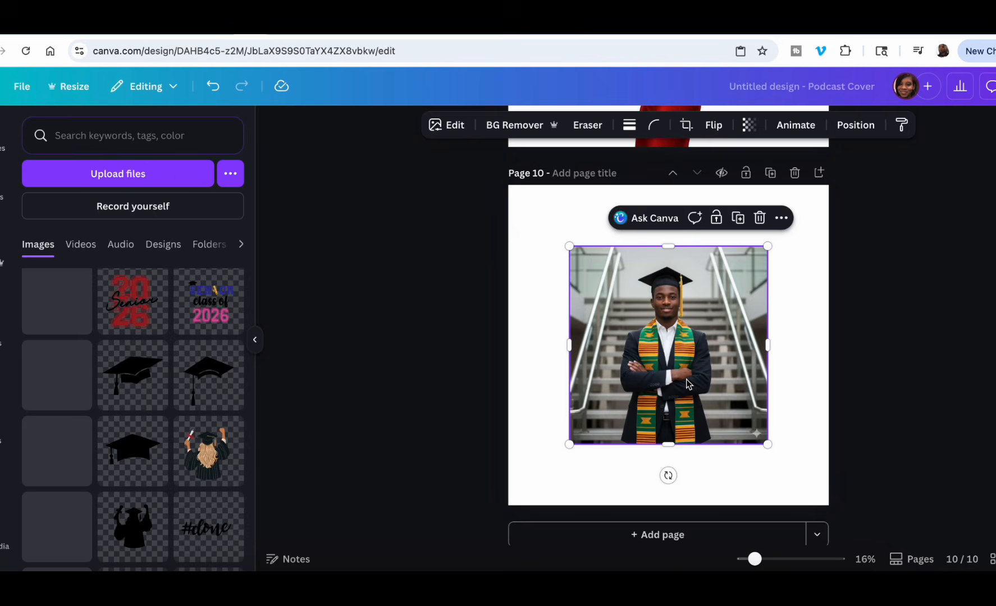
Remove the background of the pasted graduate image and enlarge it to about 2,931 × 2,931 to nearly fill page 10.
click(516, 128)
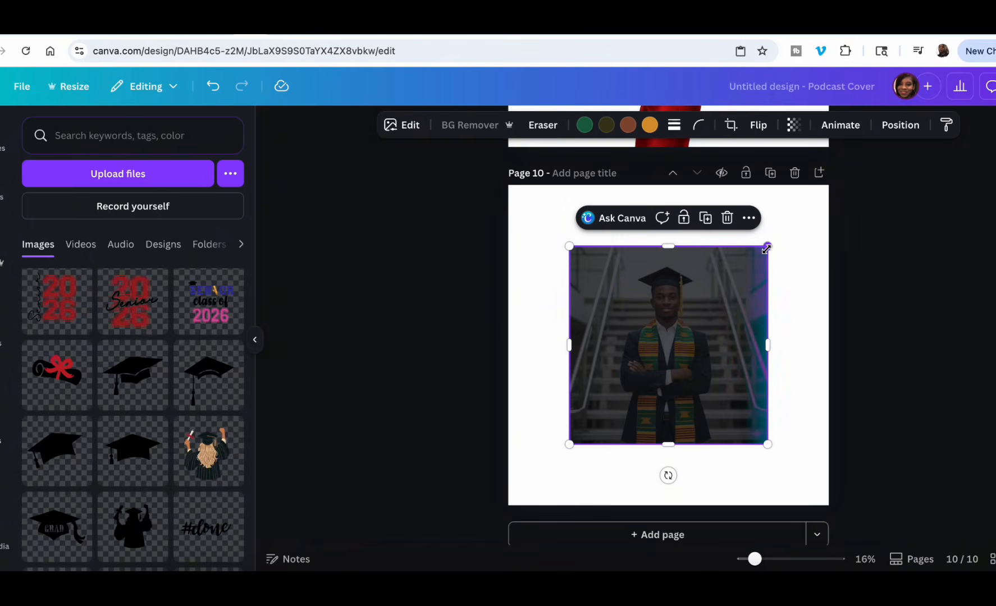
drag(766, 246, 833, 208)
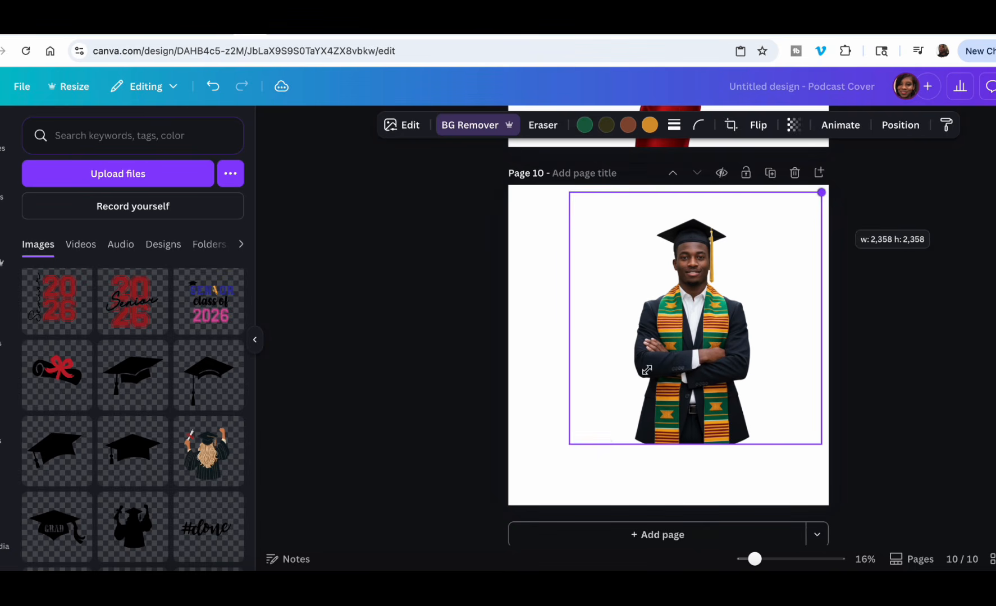
drag(569, 445, 508, 505)
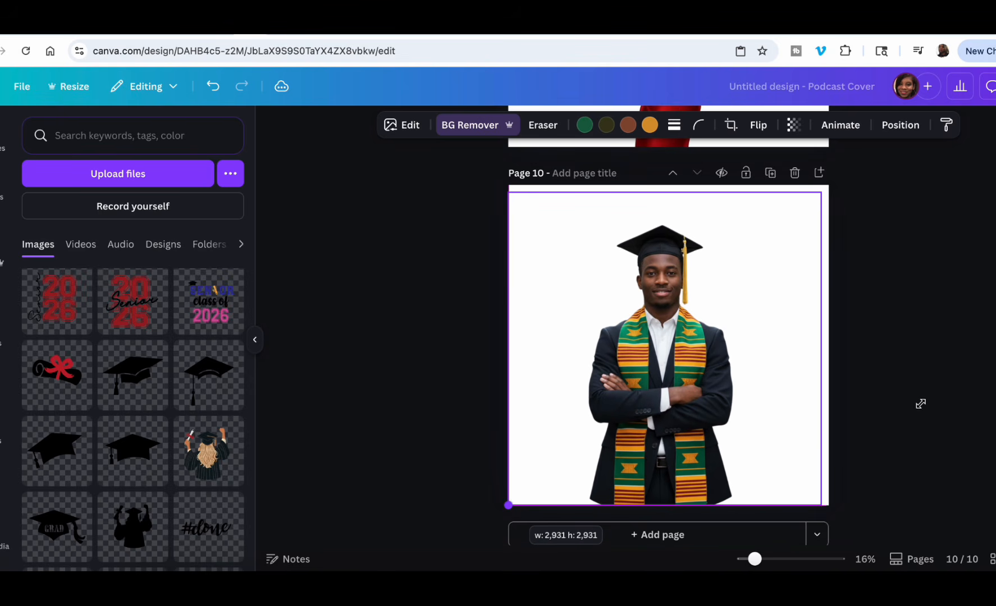
click(885, 322)
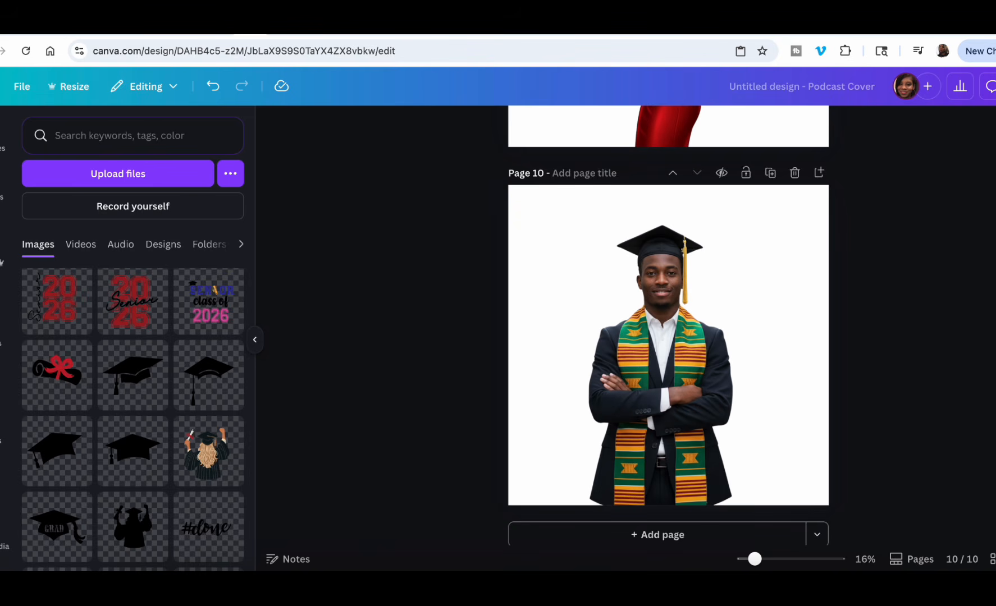
Switch to the ChatGPT conversation and view the generated male graduate image enlarged.
click(945, 26)
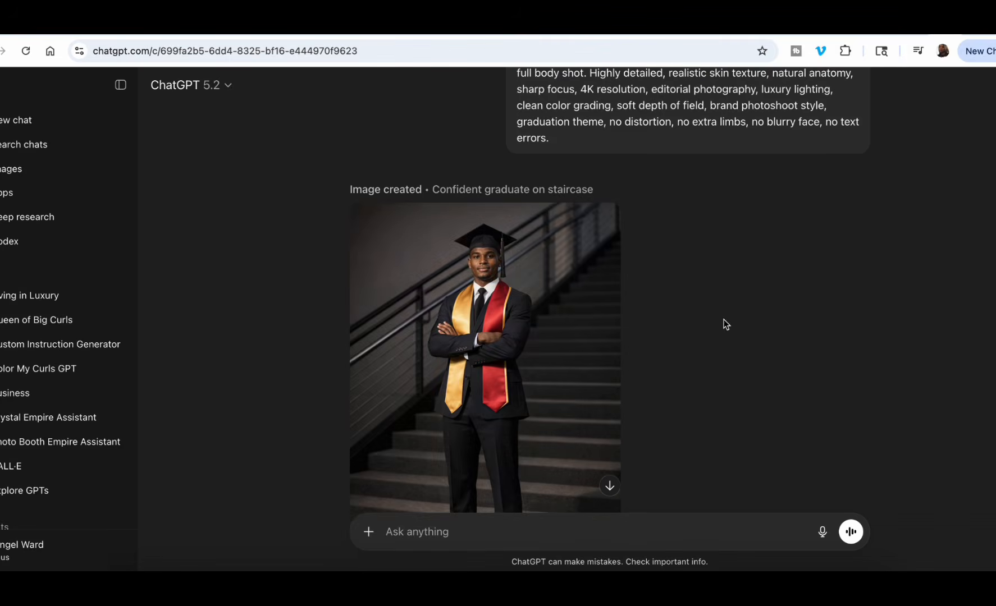
click(496, 320)
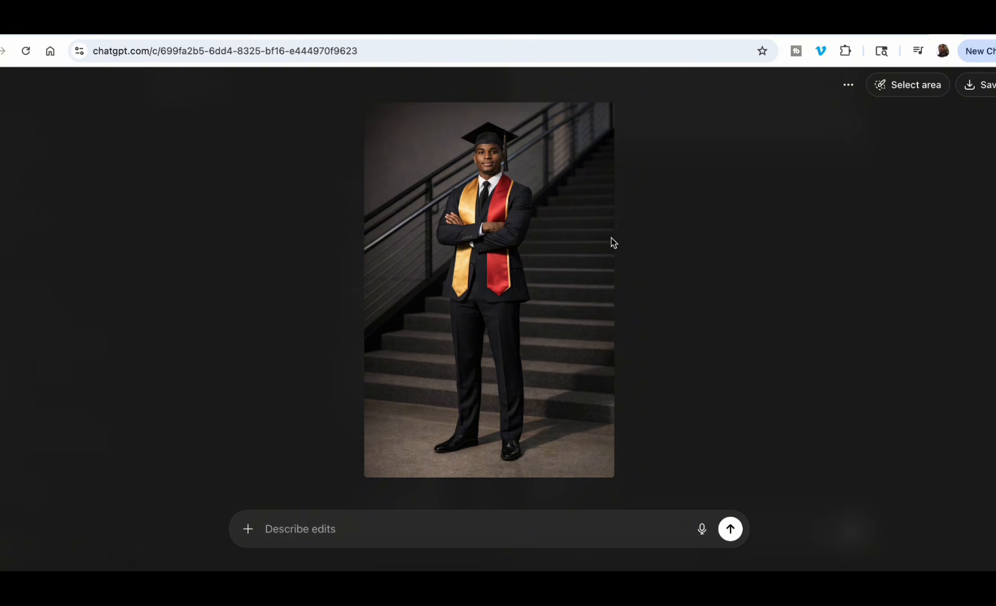
click(709, 249)
Review the Graduation Photoshoot prompt builder and the Luxury Grad Prompt Generator pages.
click(275, 33)
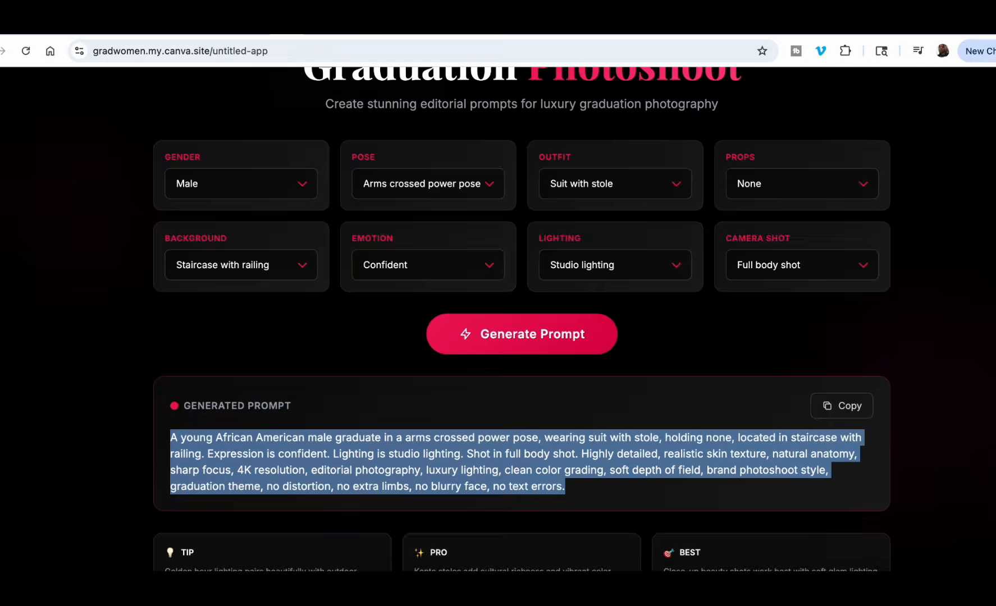
scroll(400, 173, up, 2)
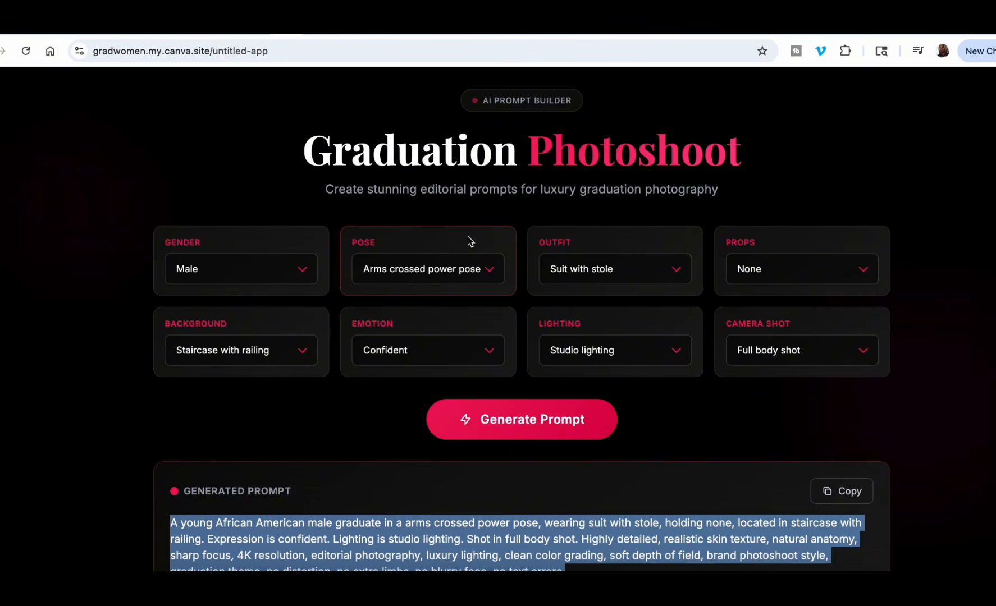
click(268, 29)
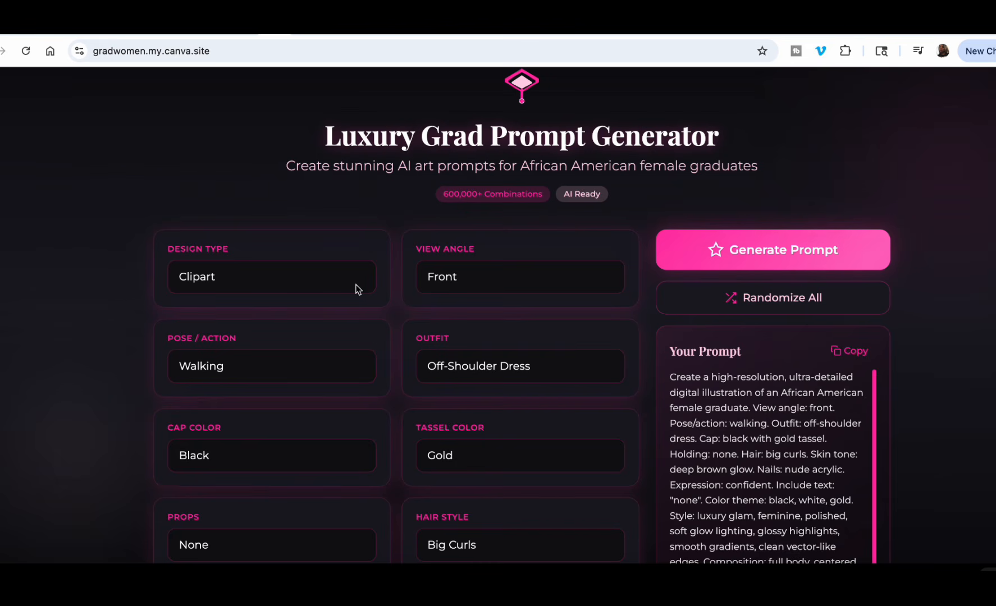
scroll(358, 290, down, 3)
scroll(356, 289, up, 4)
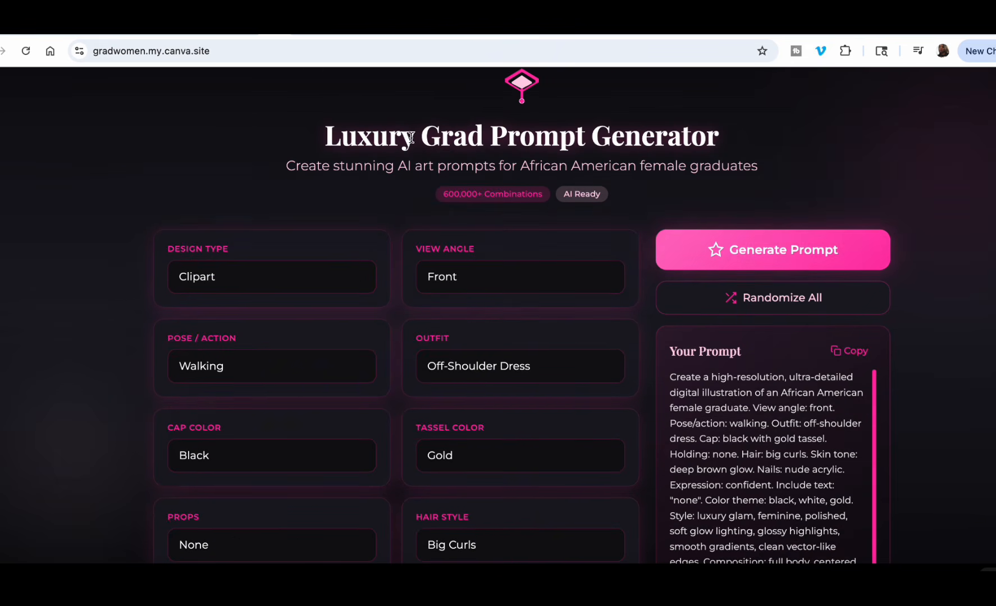
Switch to the Black Male Grad Props tool and set the pose to "Adjusting sunglasses, confident" and the outfit to "White shirt, dress pants, tie".
click(308, 30)
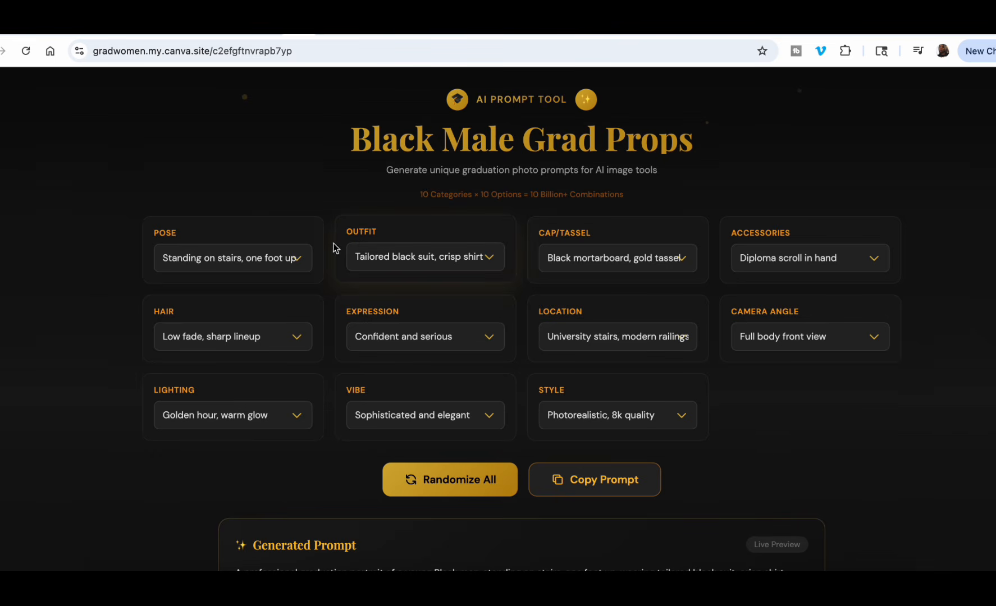
click(296, 258)
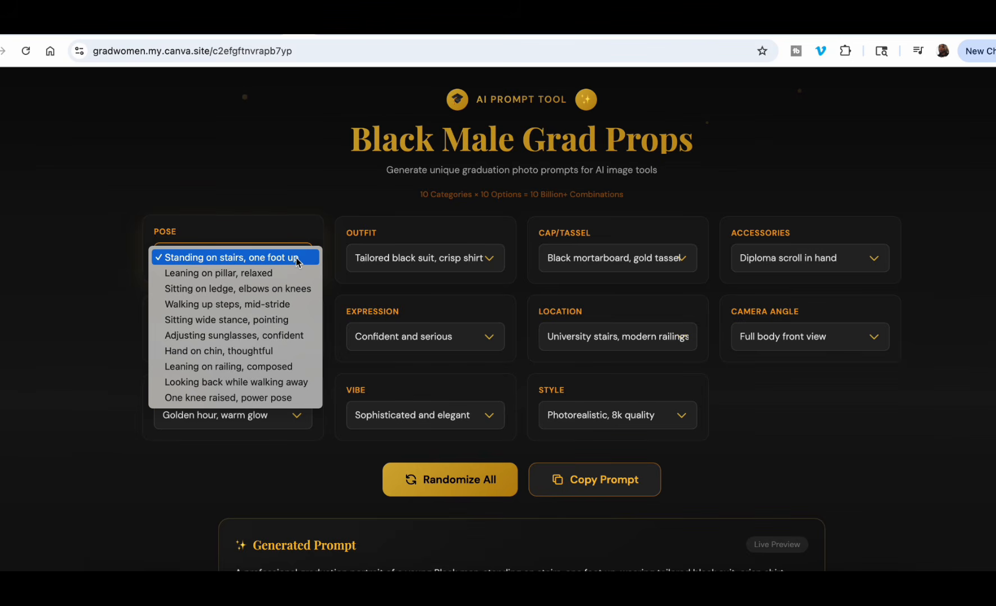
click(238, 335)
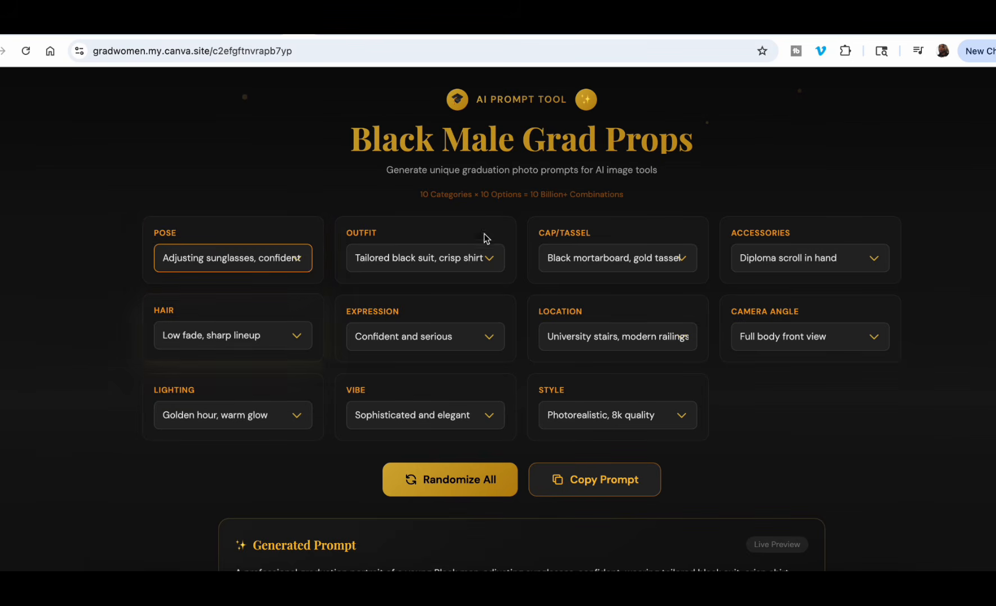
click(494, 262)
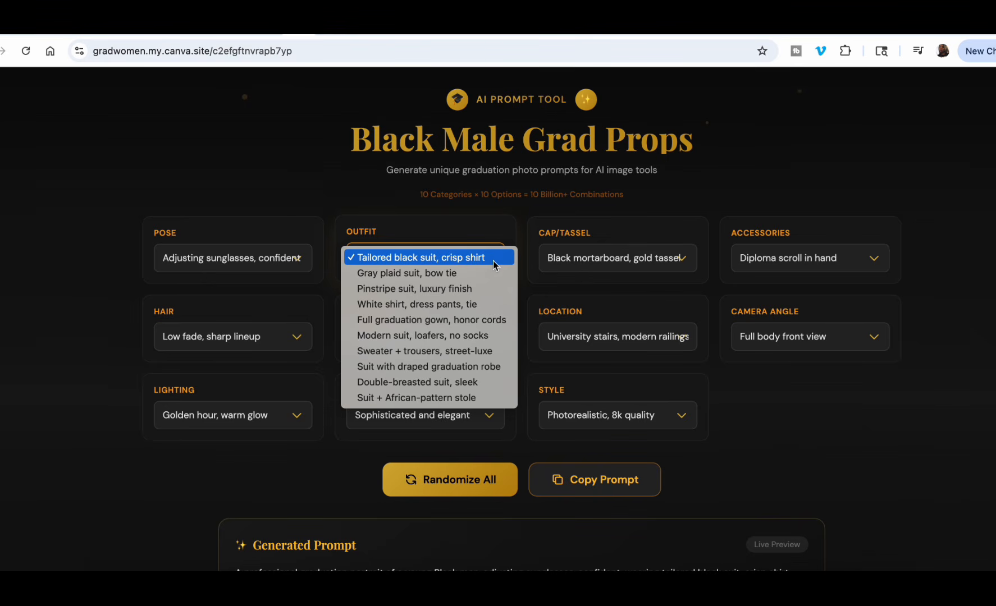
click(474, 304)
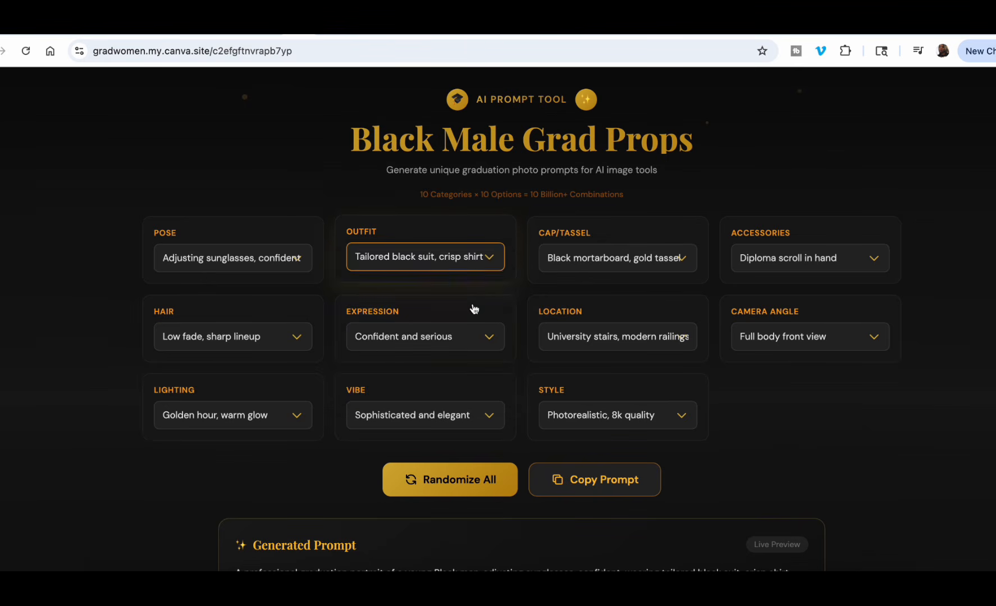
Set the cap/tassel to "Black cap, red tassel" and the accessories to "No extra accessories".
click(682, 259)
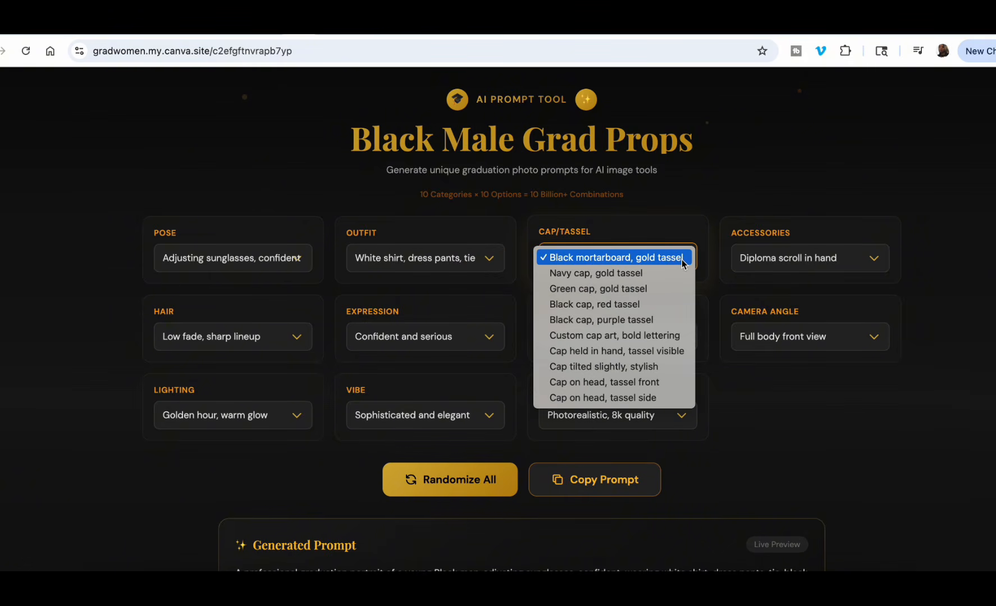
click(632, 304)
click(873, 259)
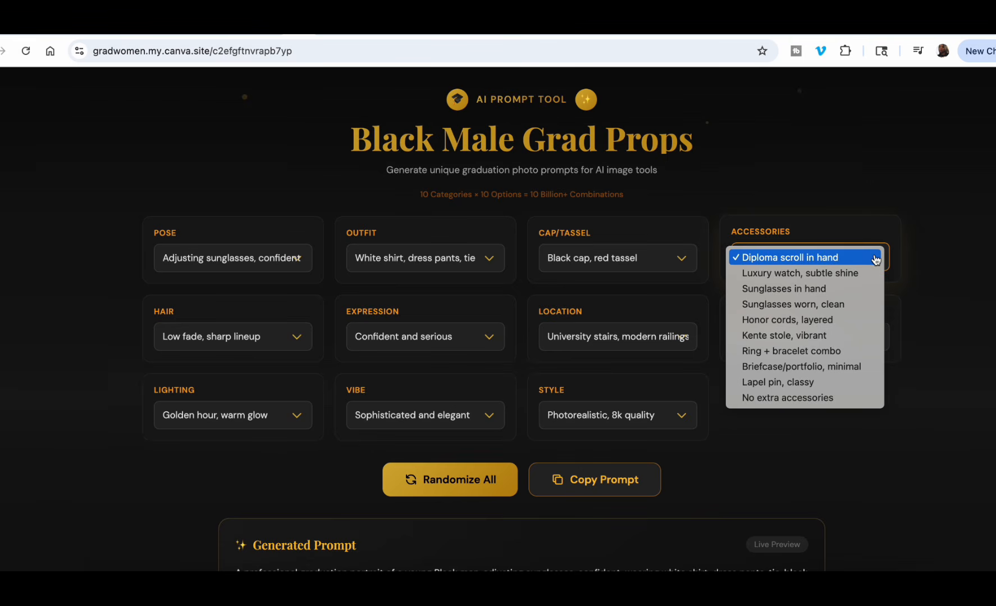
click(814, 397)
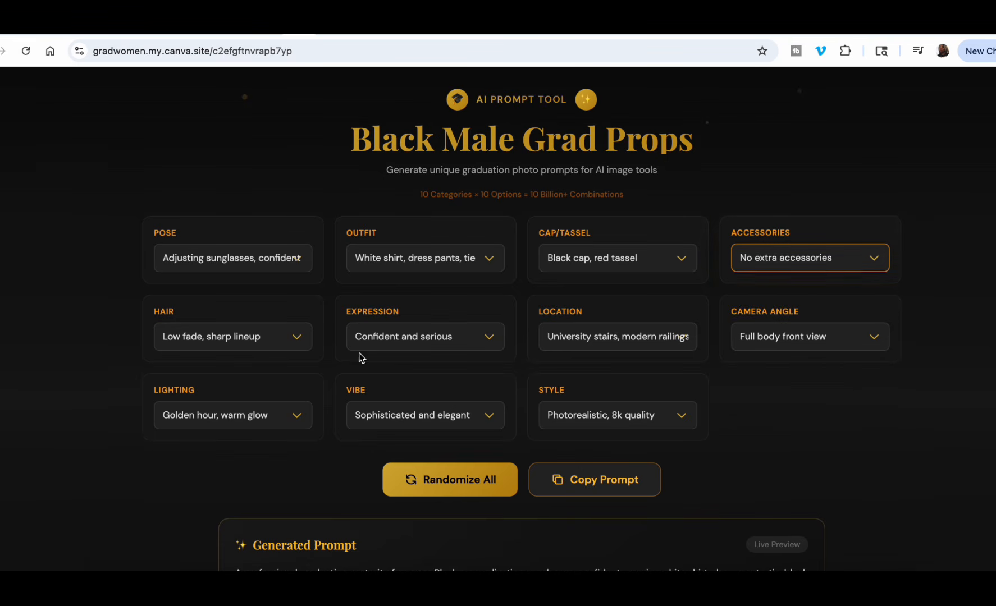
Set the hair to "Taper fade, clean", the expression to "Focused and determined" and the location to "Campus fountain area".
click(293, 337)
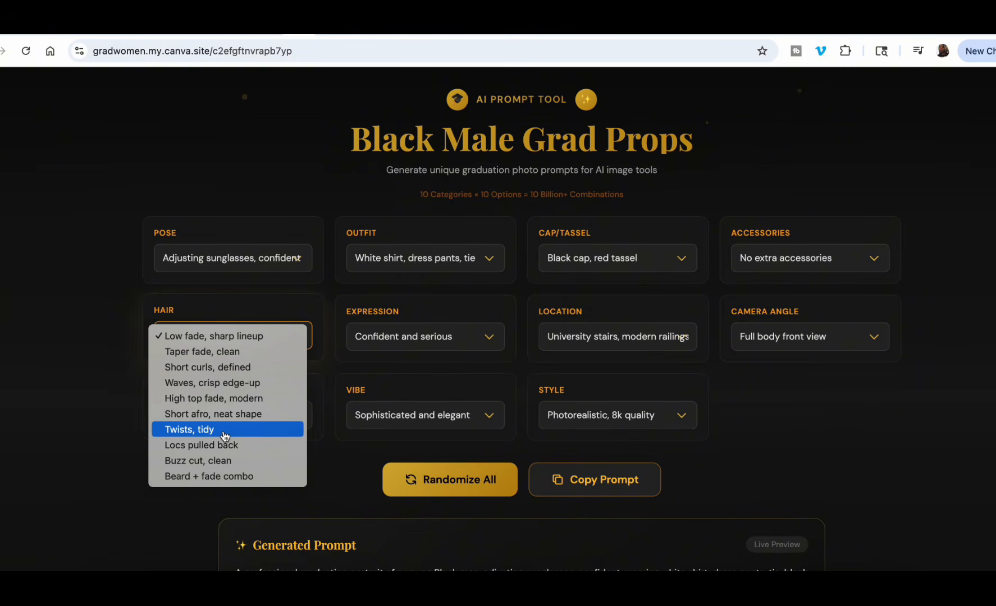
click(224, 351)
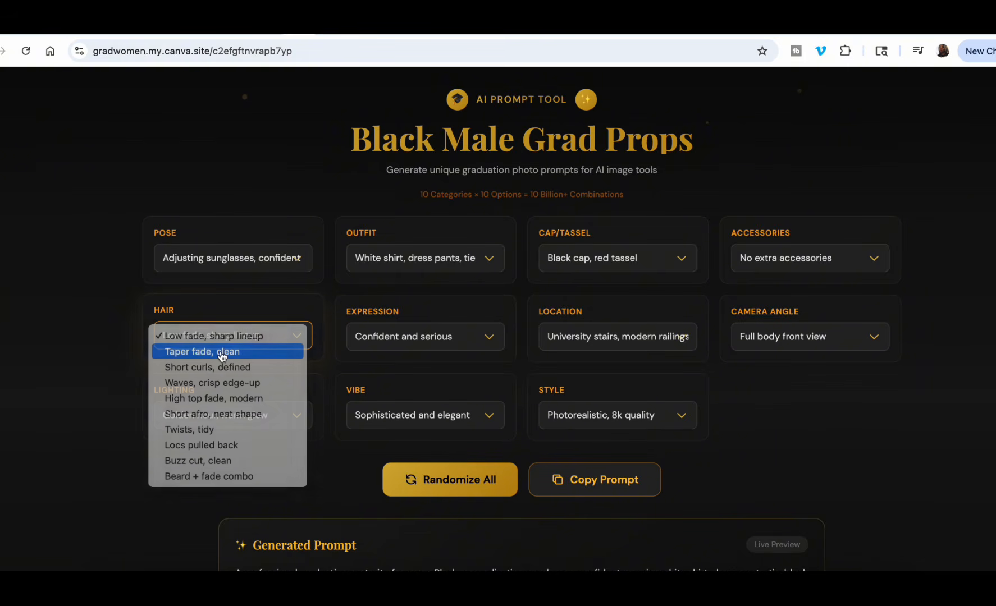
click(485, 337)
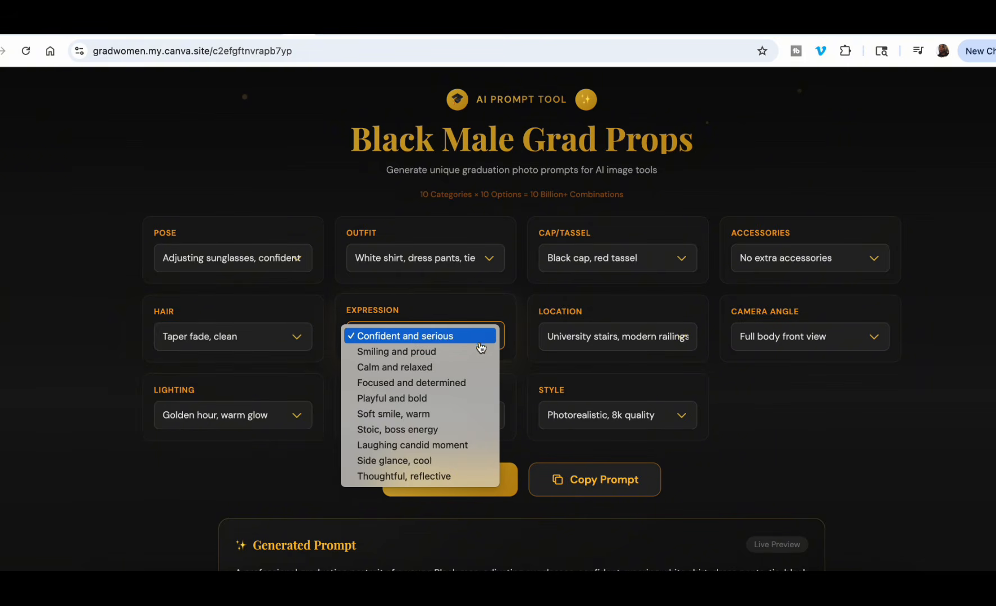
click(447, 386)
click(686, 340)
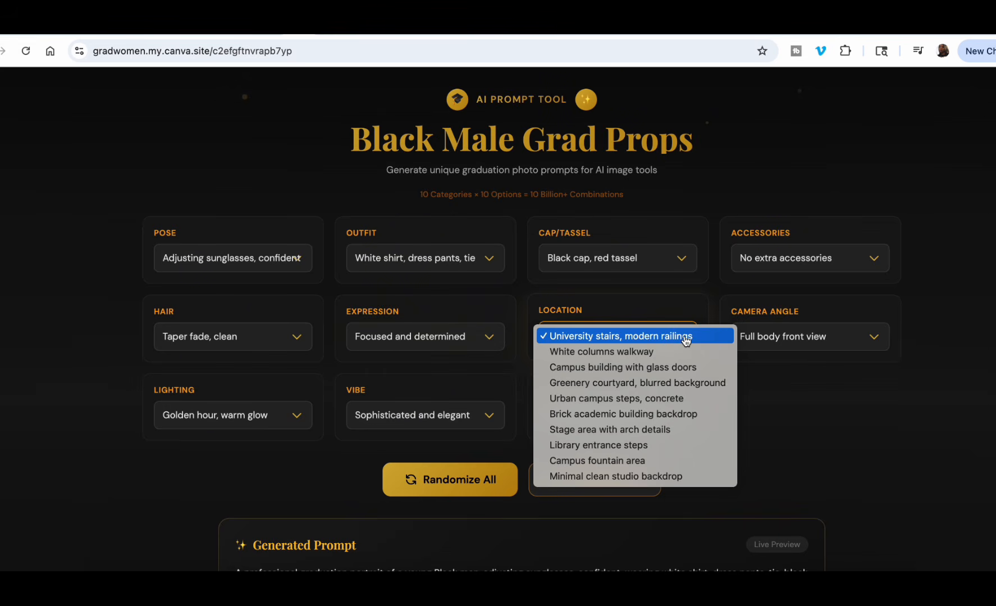
click(567, 461)
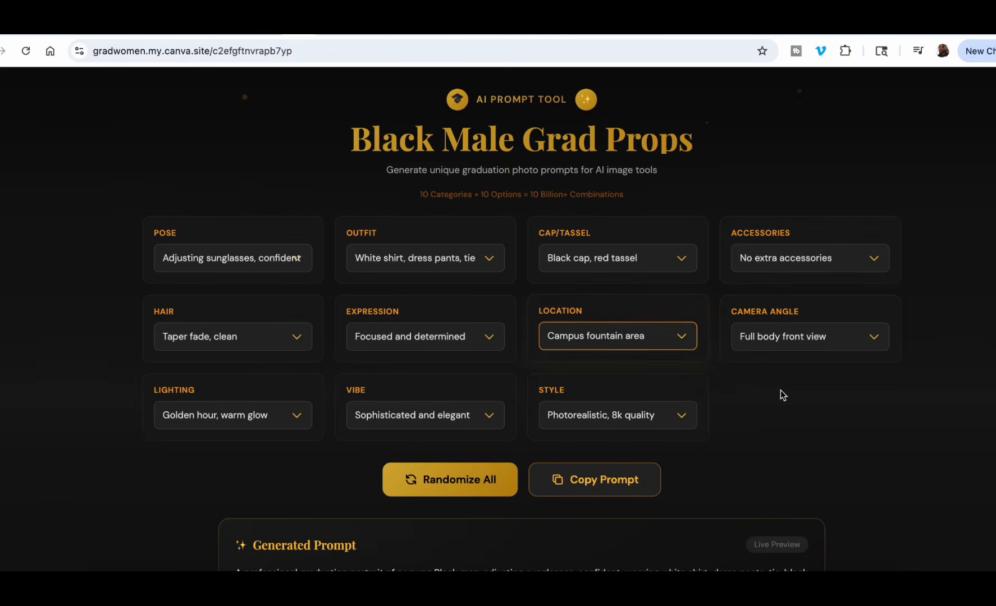
Keep the lighting at "Golden hour, warm glow", and set the vibe to "Bold and powerful" and the style to "Cinematic film still".
click(303, 423)
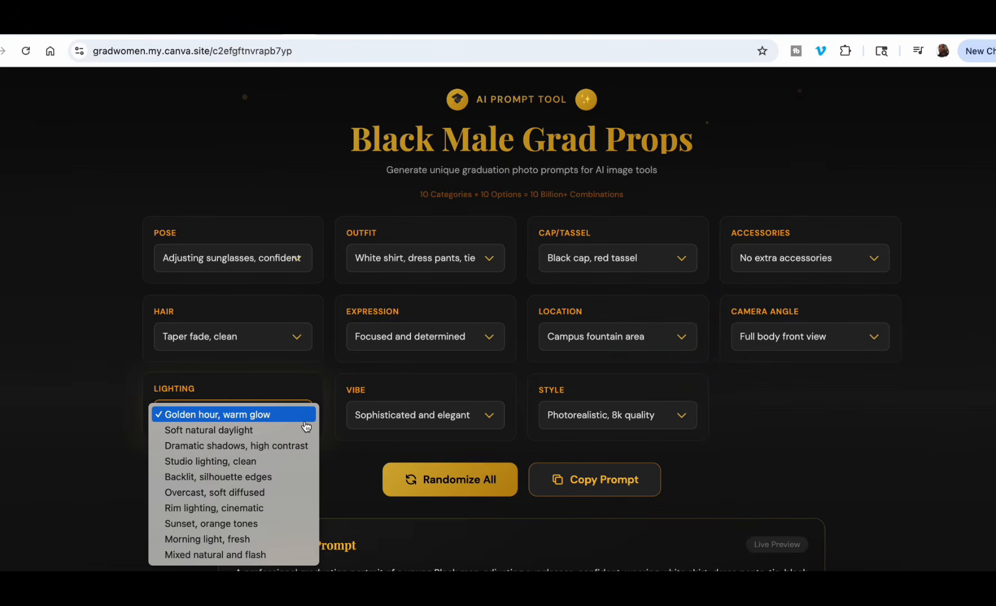
click(304, 420)
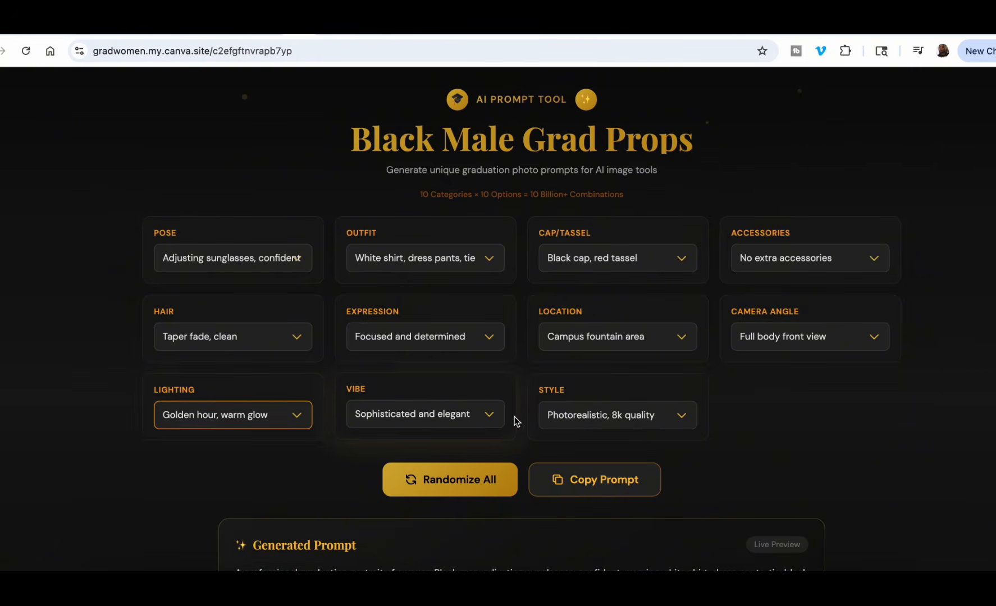
click(491, 423)
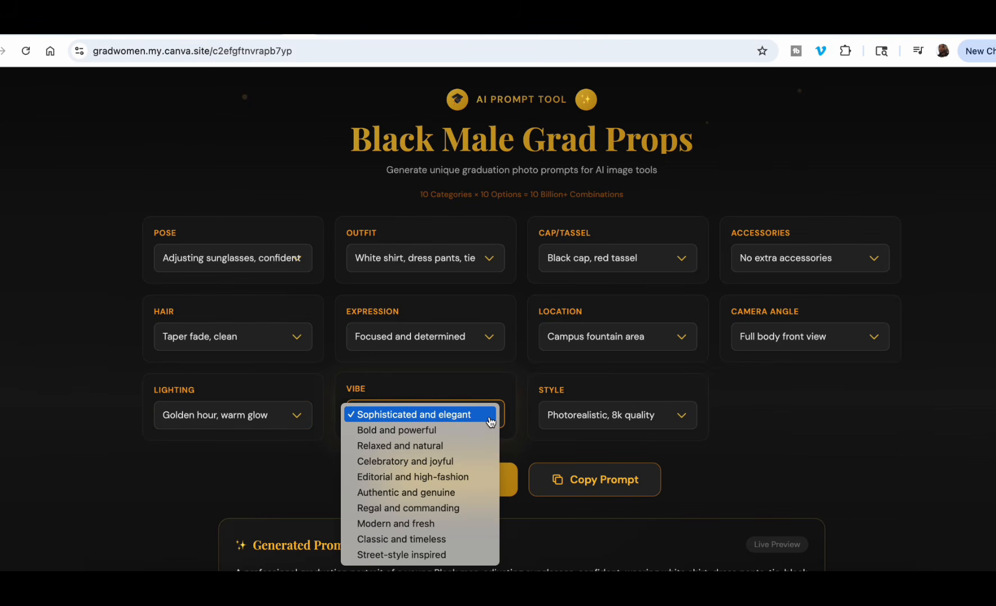
click(453, 432)
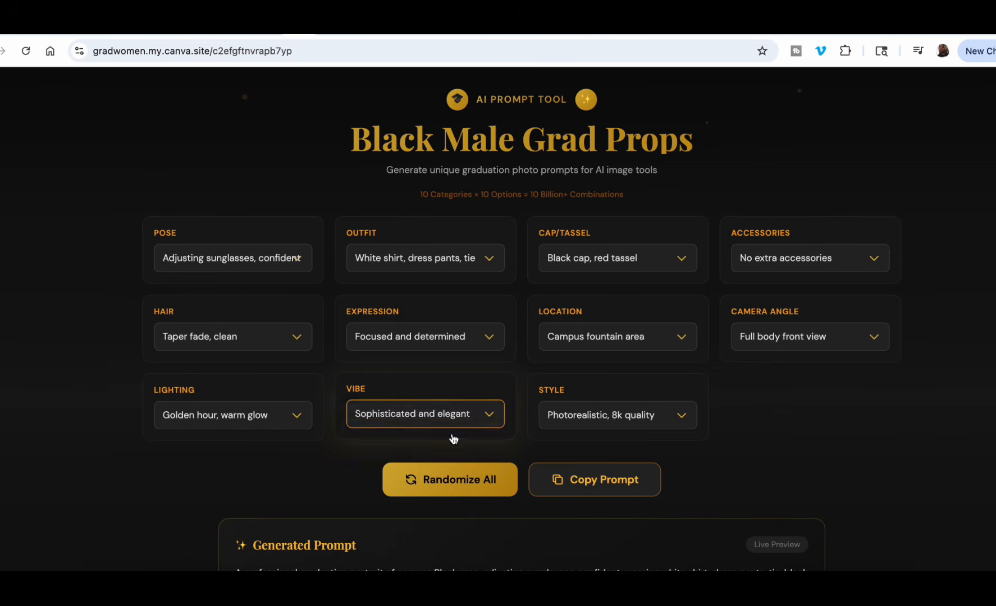
click(682, 417)
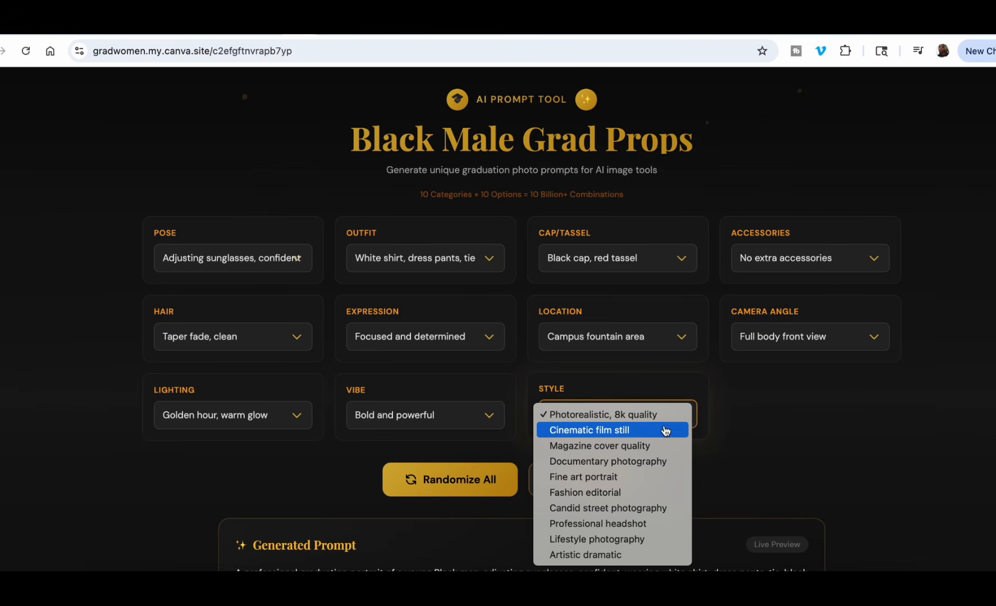
click(666, 430)
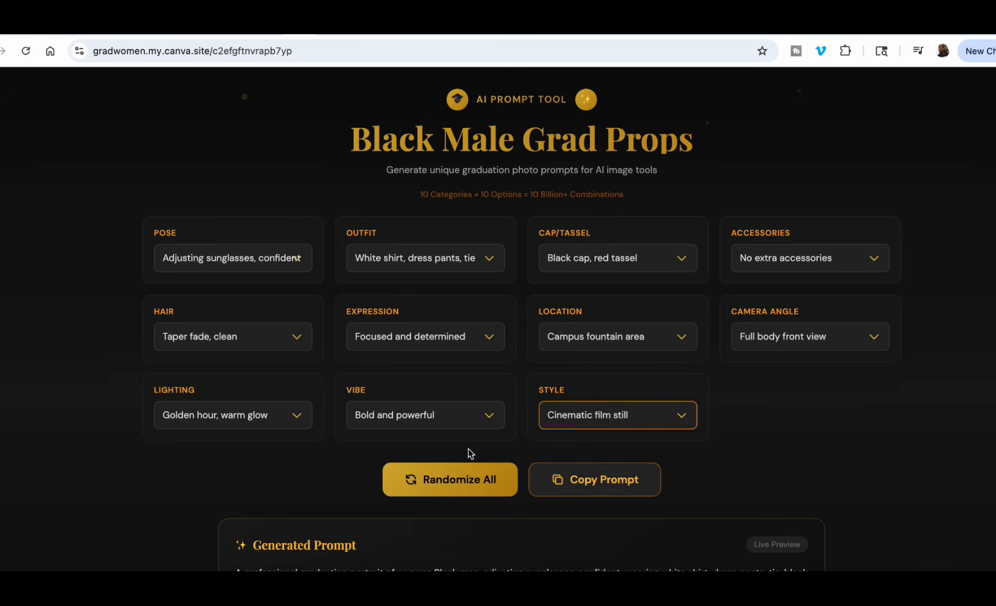
Review the generated male graduate prompt and select its full text for copying.
scroll(471, 453, down, 3)
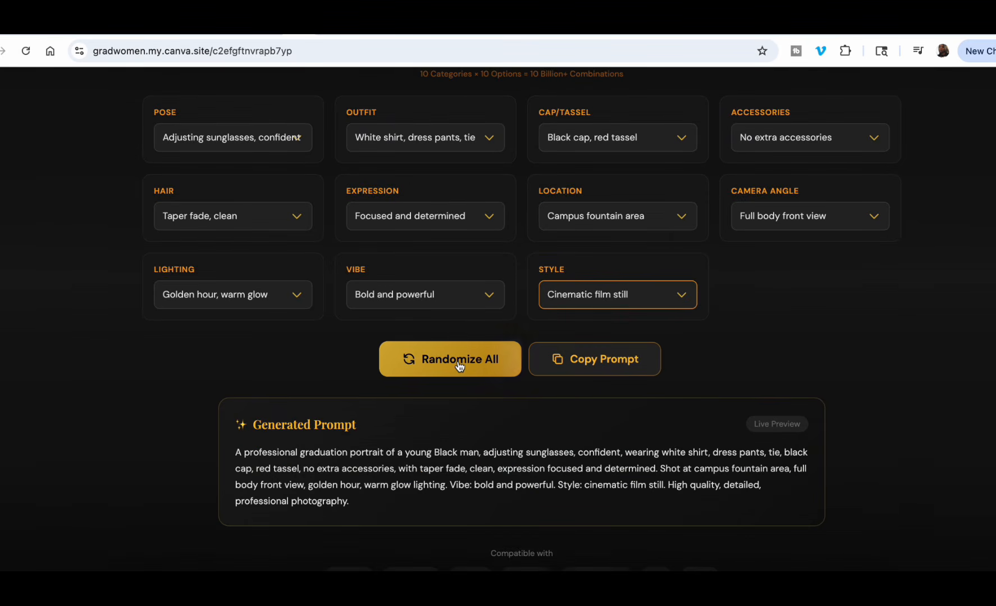
scroll(462, 473, down, 1)
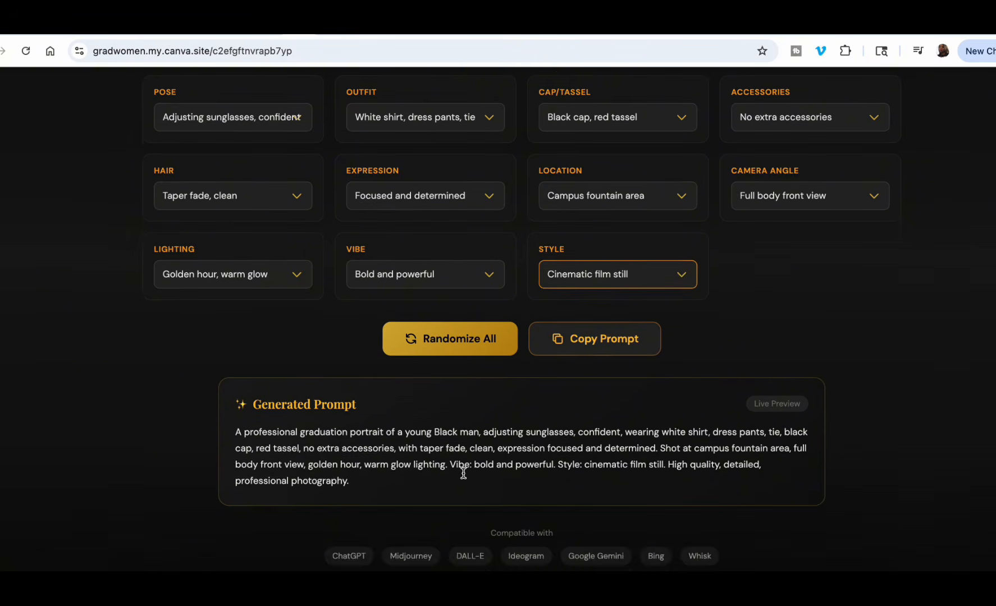
scroll(463, 474, up, 1)
click(359, 460)
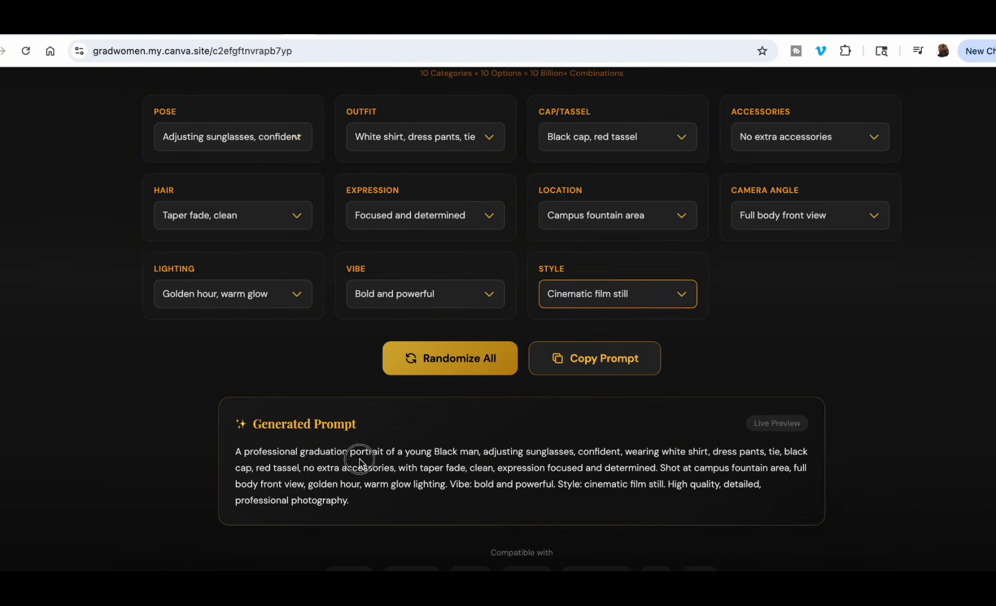
click(306, 465)
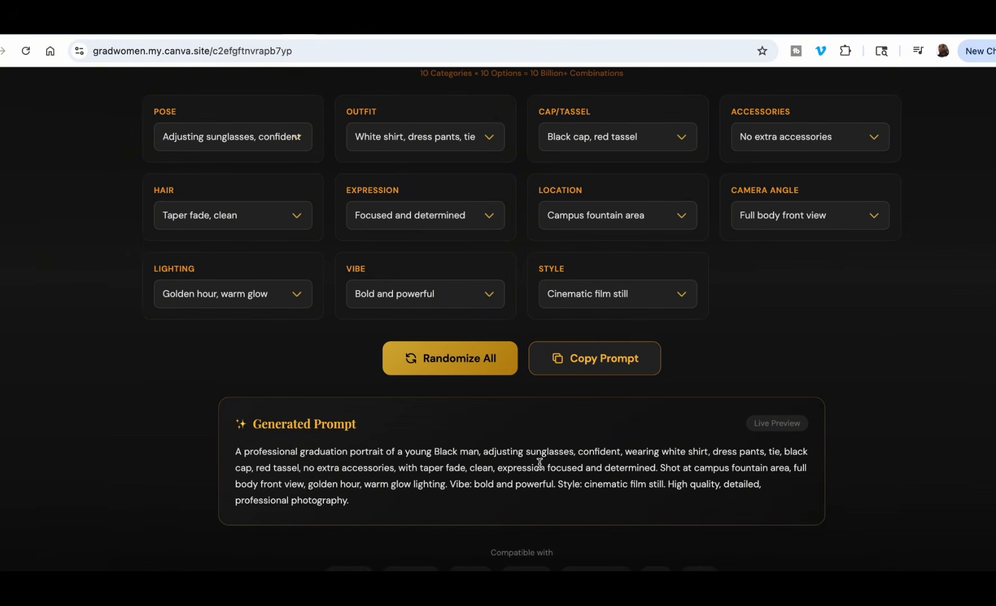
scroll(480, 477, down, 1)
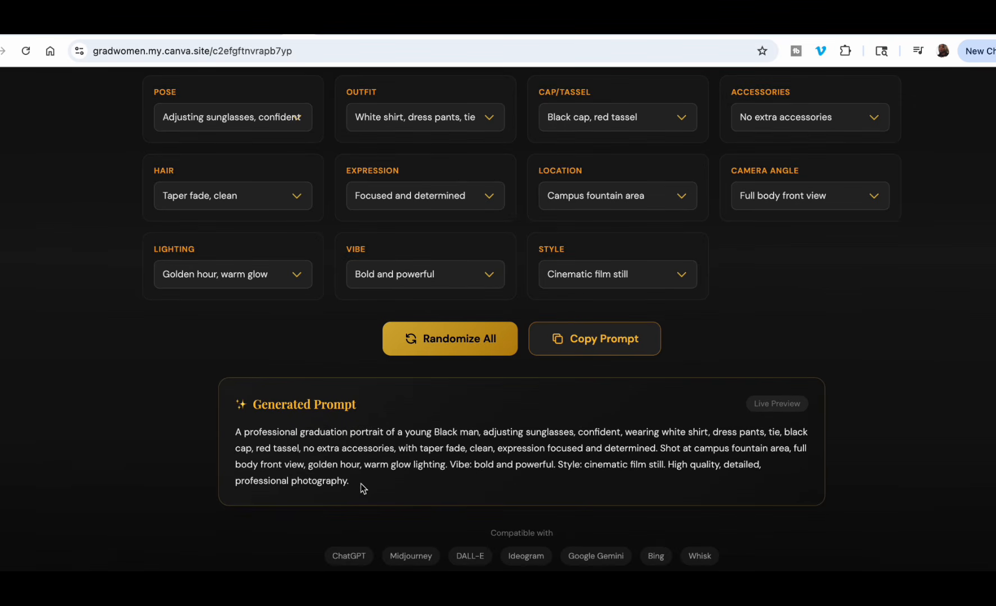
drag(362, 489, 235, 433)
key(ctrl+c)
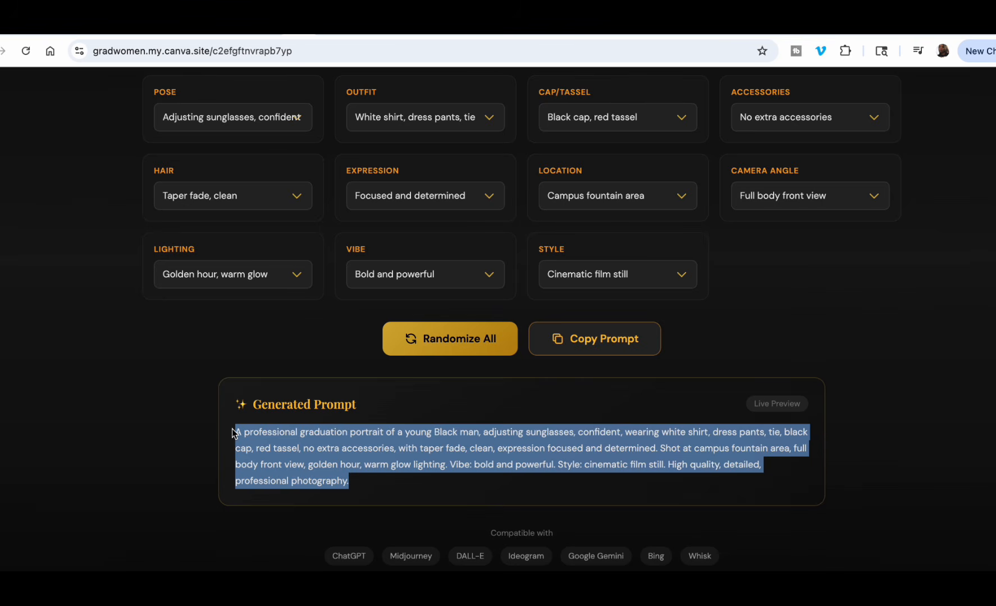
Switch to the Gemini chat and submit the copied male graduate prompt to generate an image.
click(404, 27)
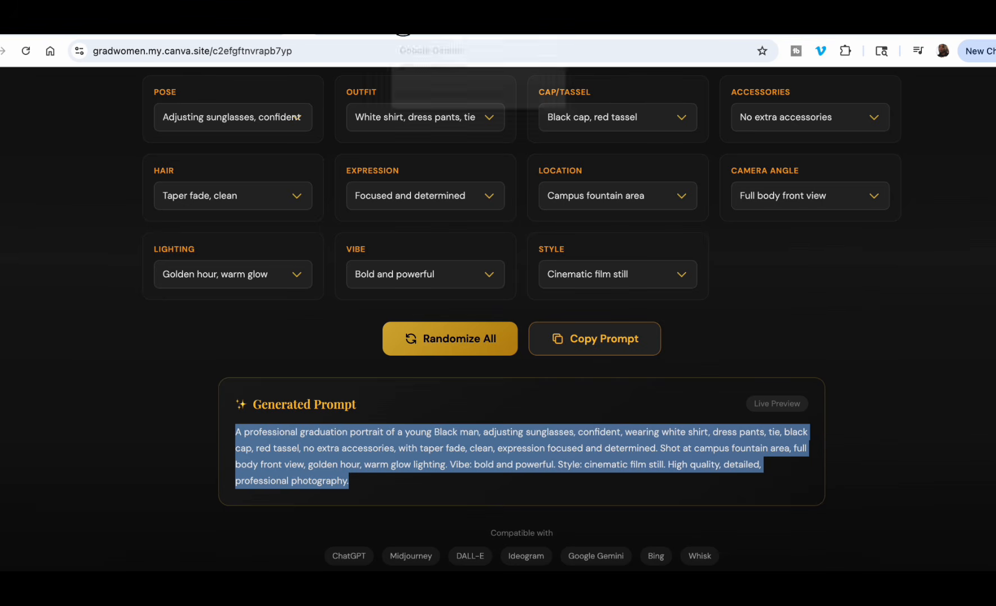
click(742, 349)
click(409, 490)
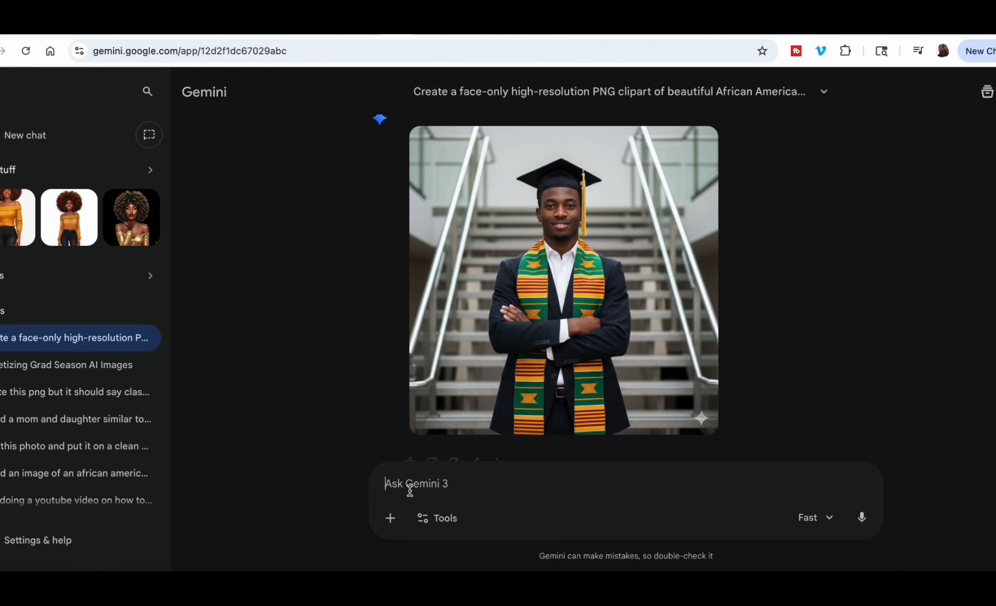
key(ctrl+v)
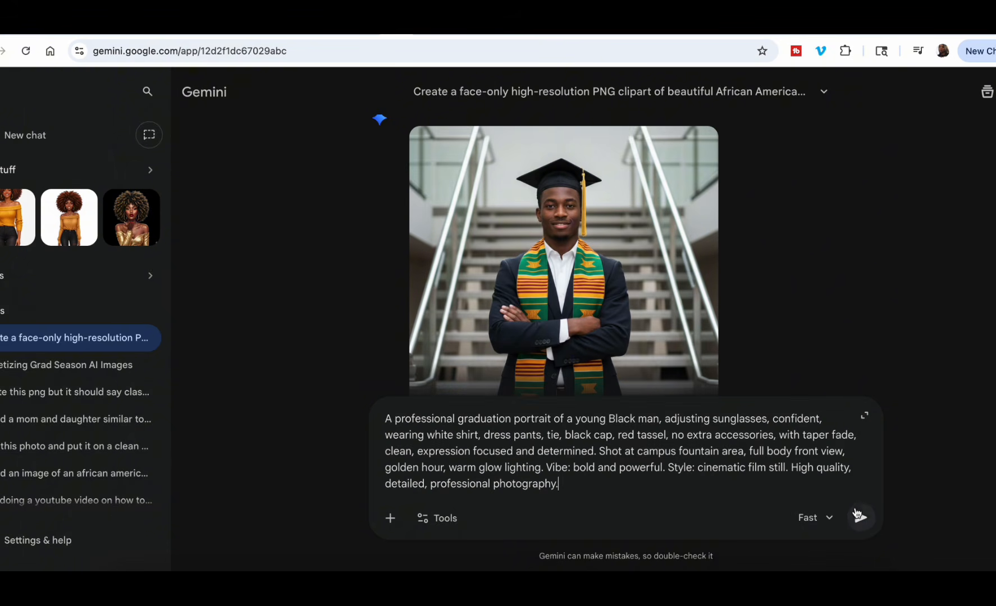
click(859, 516)
Switch to the ChatGPT chat and submit the same male graduate prompt there.
click(945, 27)
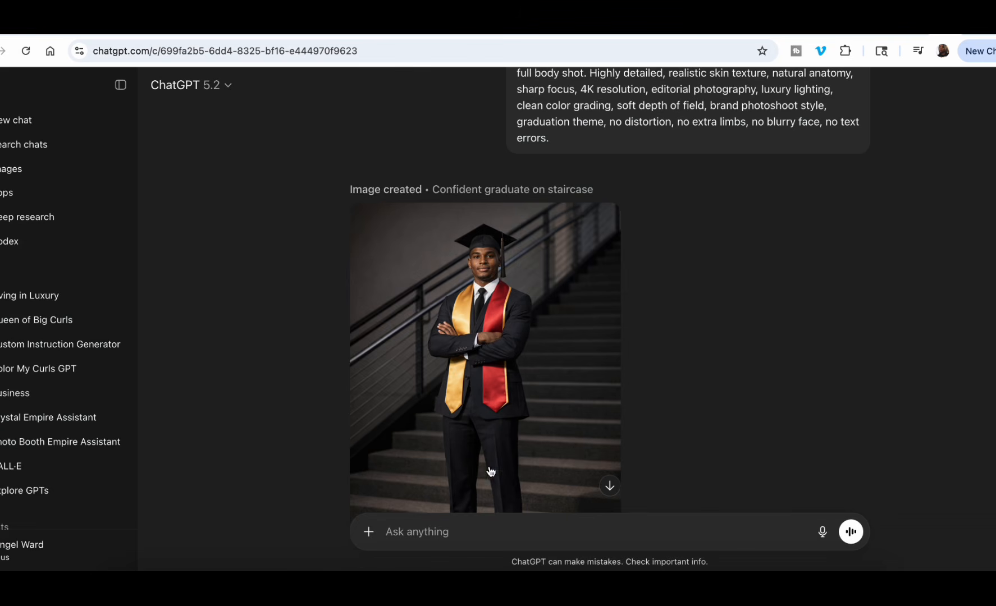
key(ctrl+v)
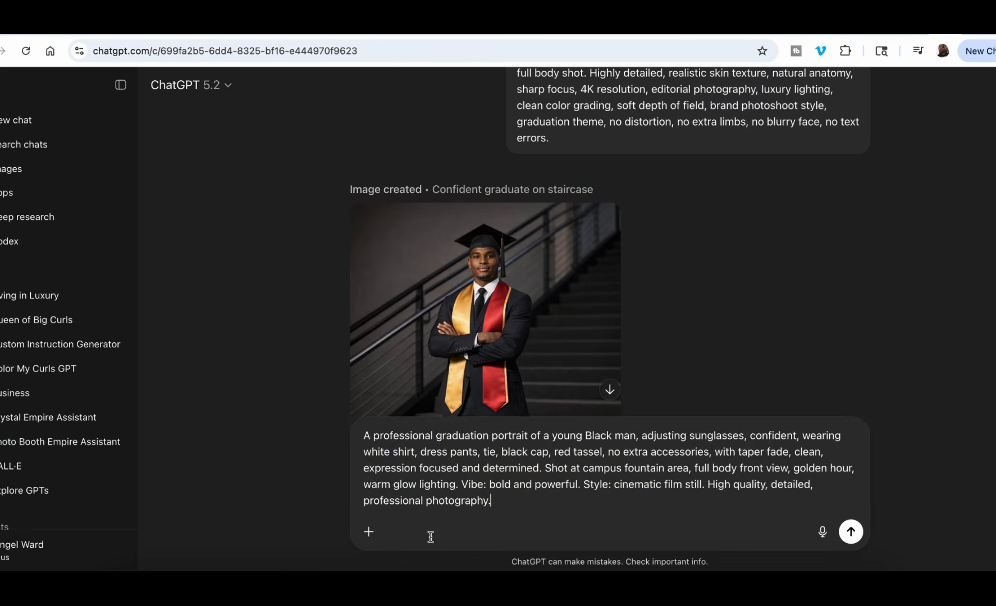
click(851, 532)
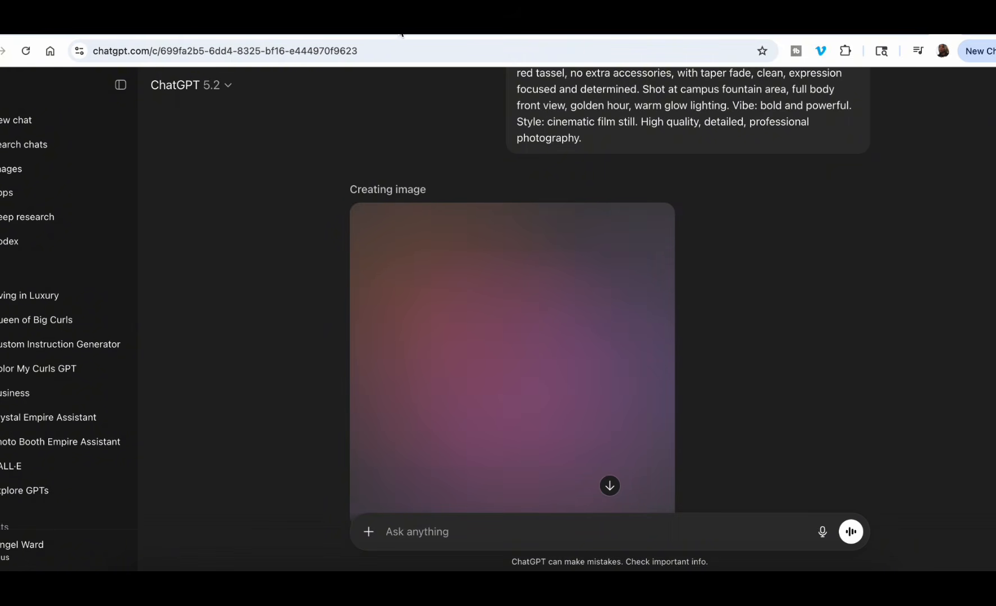
Return to Gemini and examine its fountain graduate image enlarged, then close the enlarged view.
click(400, 32)
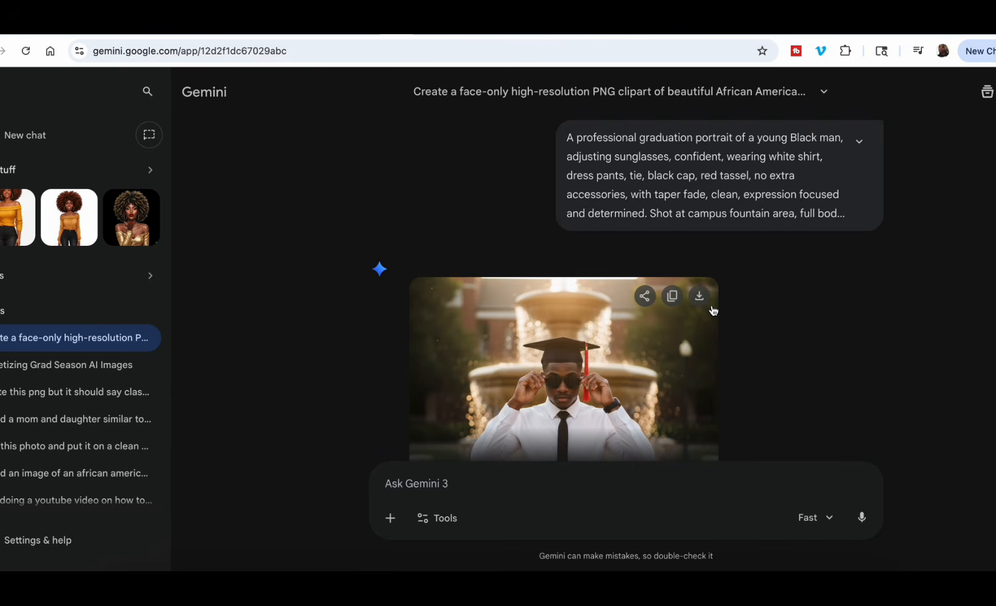
click(593, 244)
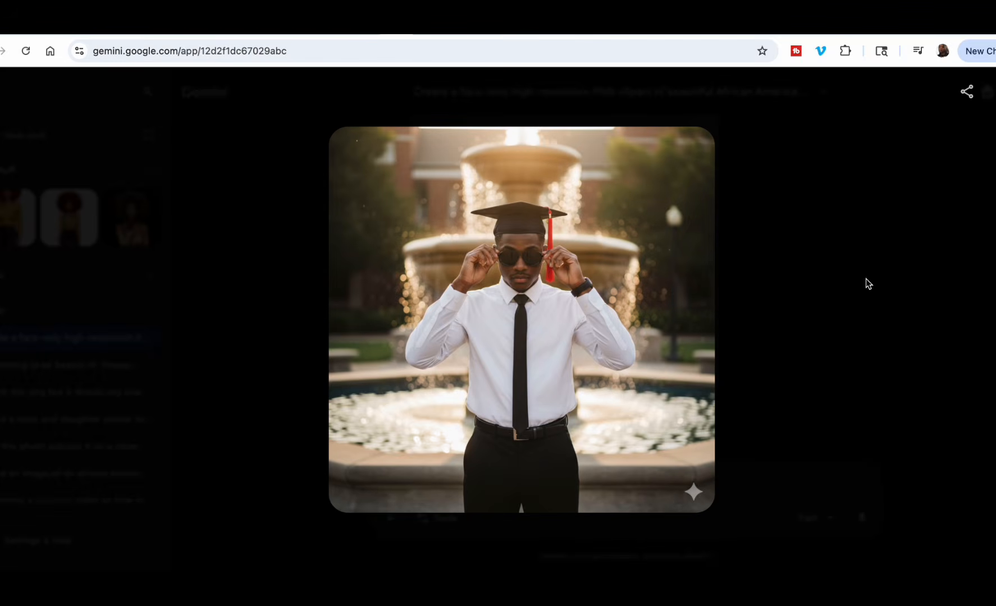
click(926, 351)
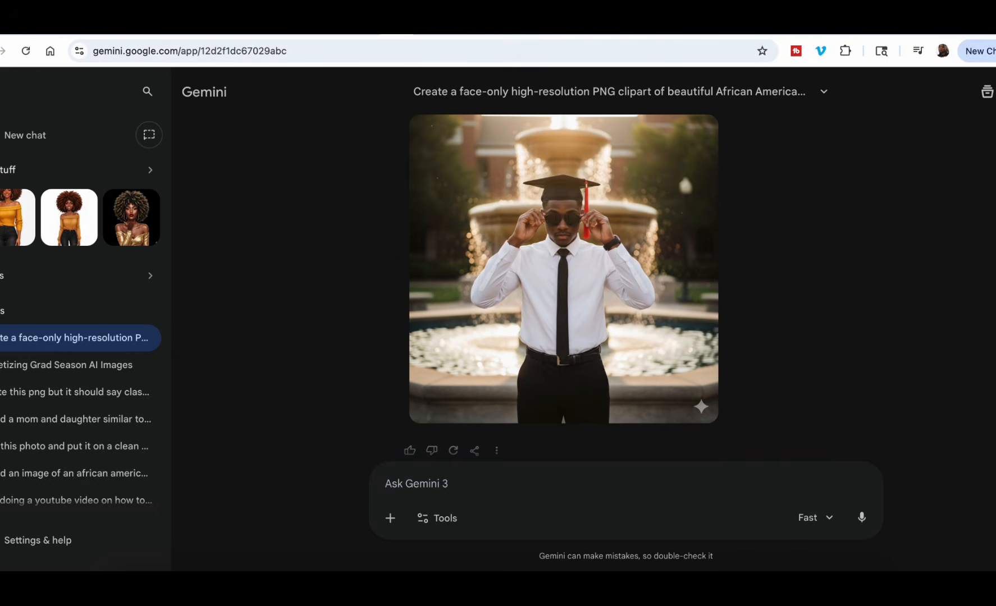
Switch to ChatGPT and examine its fountain graduate image for comparison.
click(945, 29)
scroll(619, 336, down, 1)
click(485, 291)
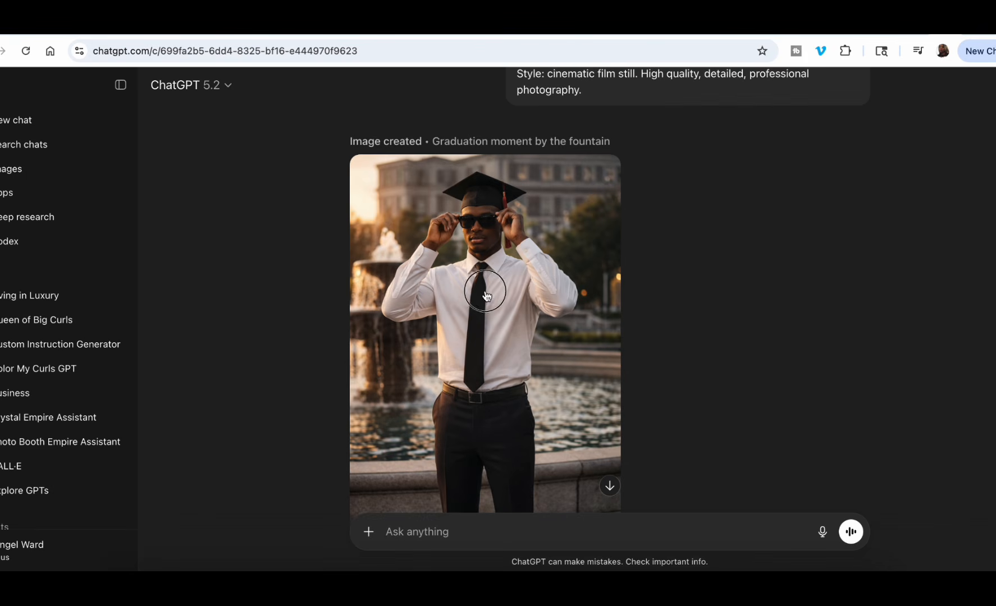
click(877, 227)
scroll(866, 289, down, 3)
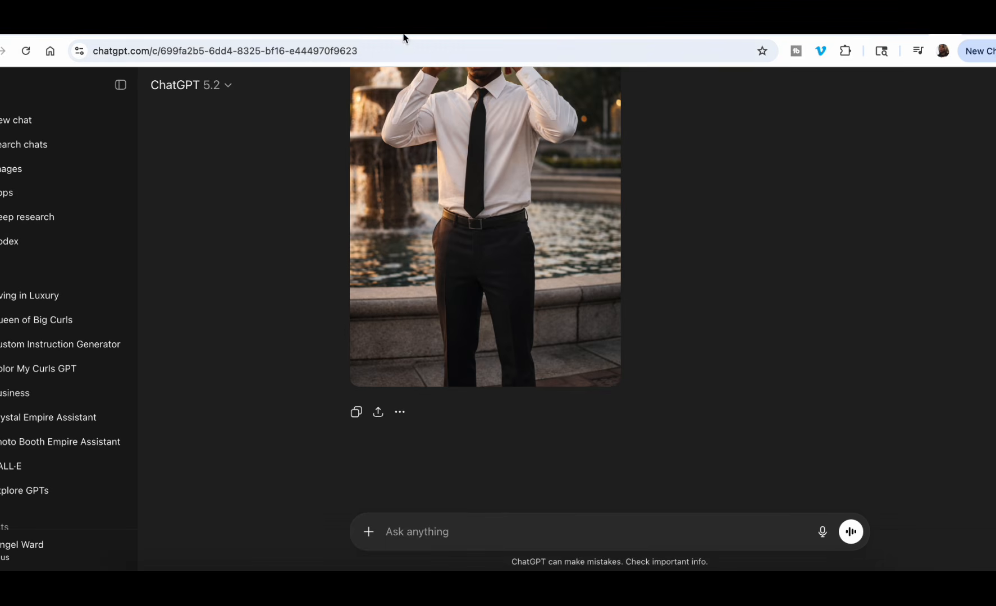
Switch to the Luxury Grad Prompt Generator, keep the design type as Clipart and set the view angle to Back.
click(274, 27)
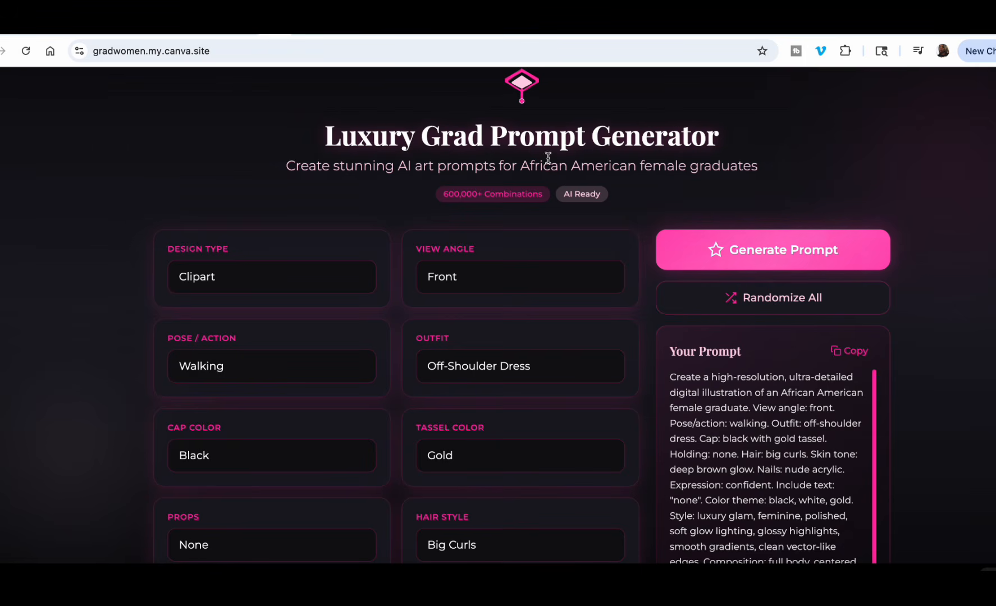
click(323, 283)
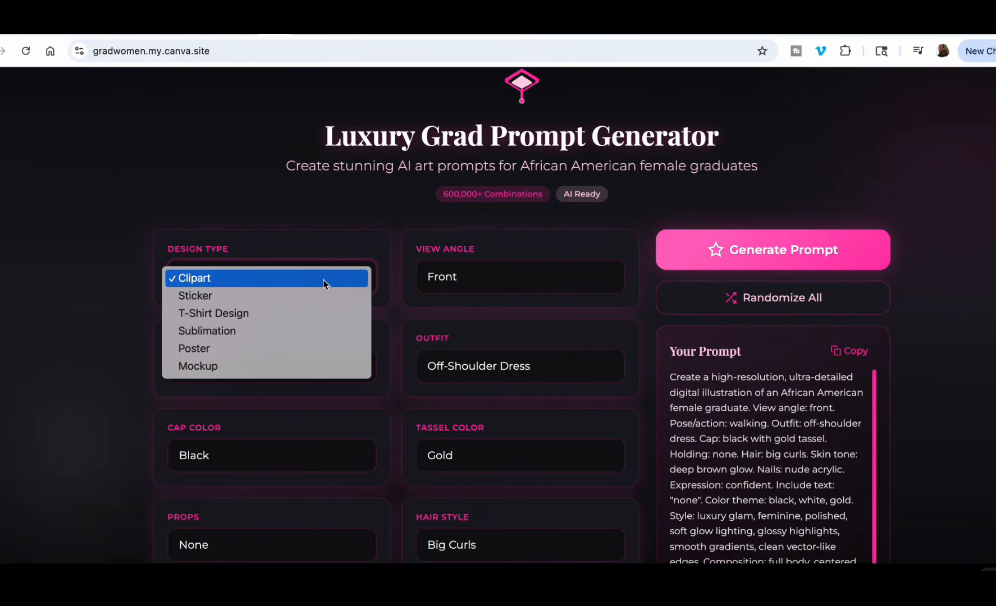
click(323, 280)
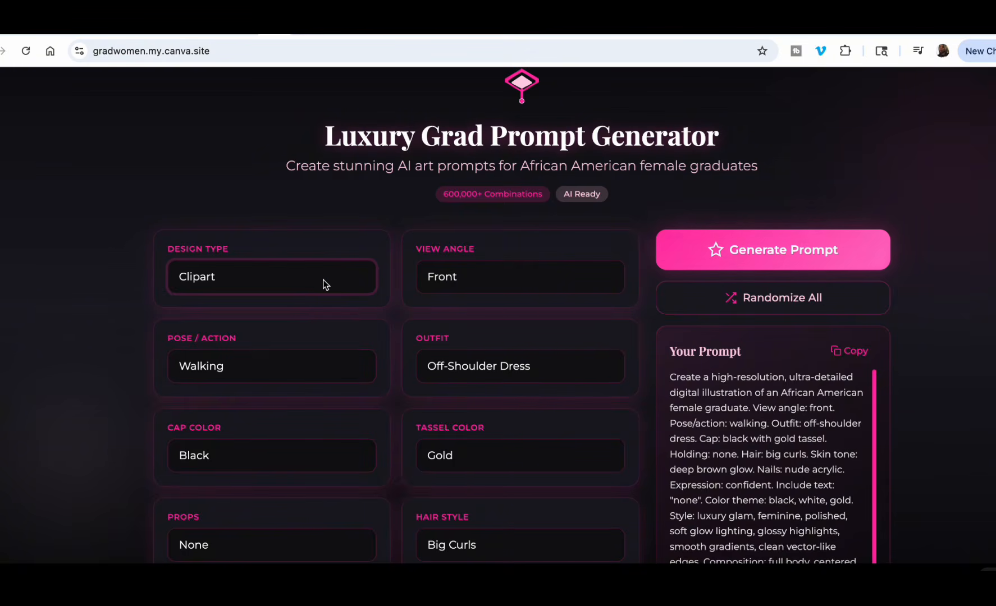
scroll(457, 276, down, 3)
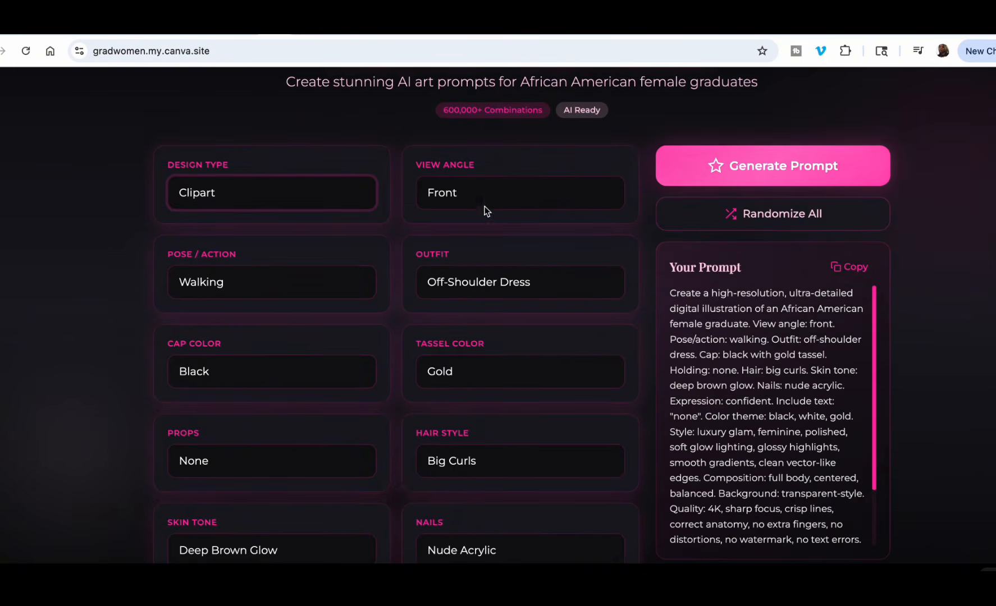
click(488, 194)
click(462, 211)
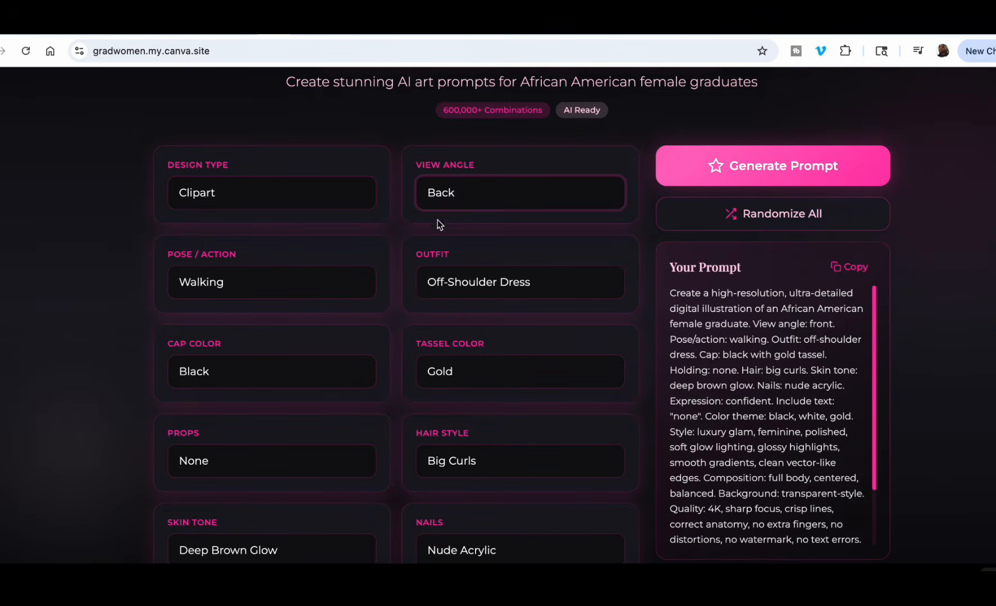
Set the pose/action to "Hands Up" and the outfit to "Strapless Dress".
click(296, 280)
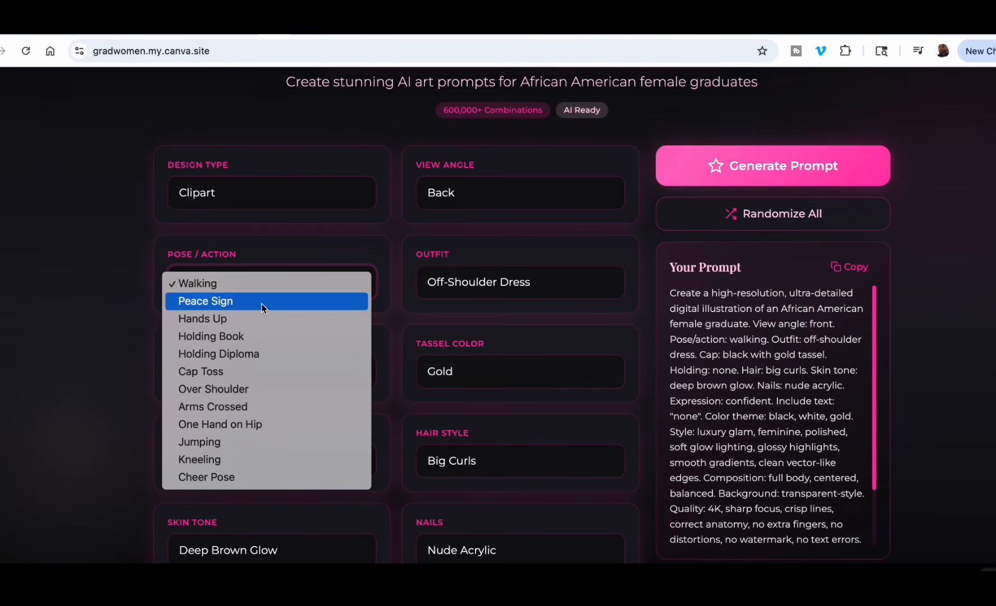
click(236, 319)
click(564, 286)
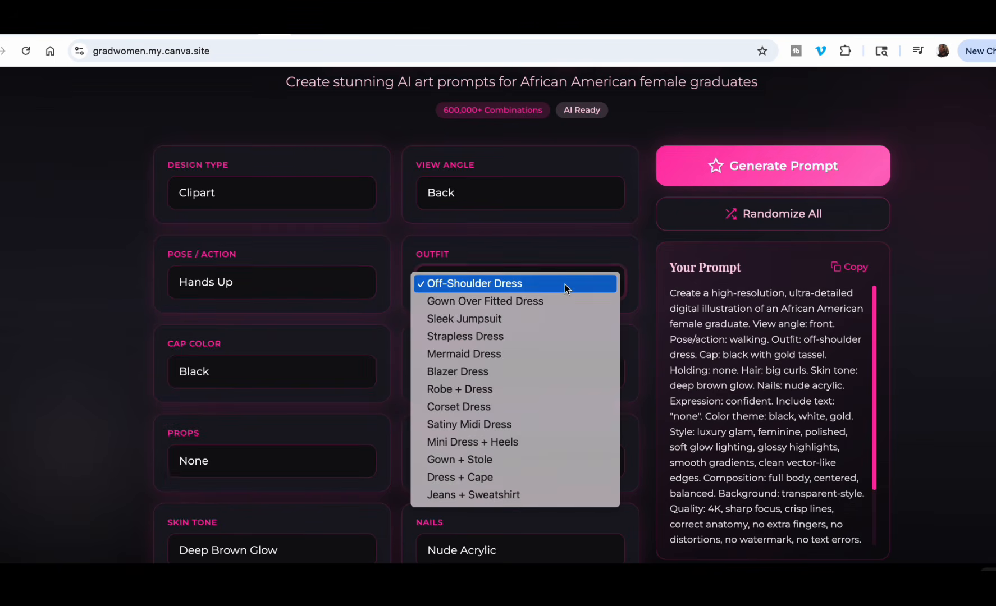
click(508, 337)
Review the remaining prompt options, from cap color and props through background, graduation year, custom name and career path.
scroll(308, 367, down, 3)
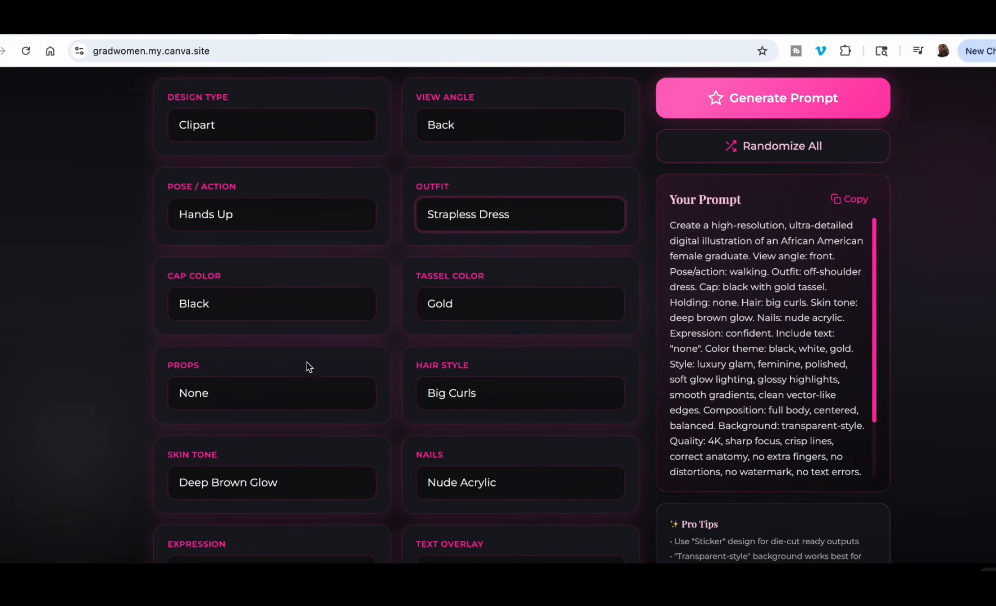
scroll(474, 332, down, 4)
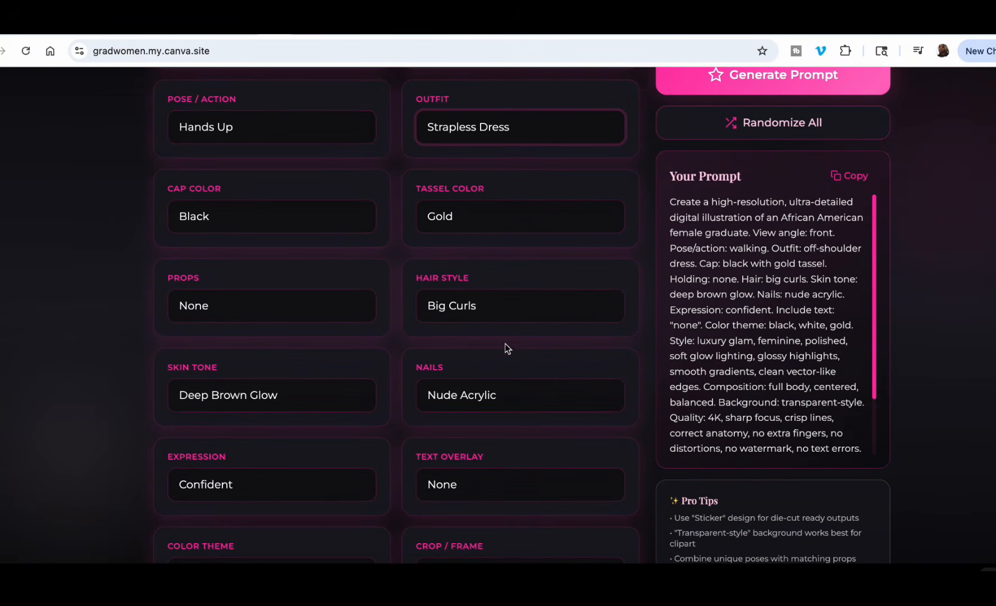
scroll(504, 347, down, 2)
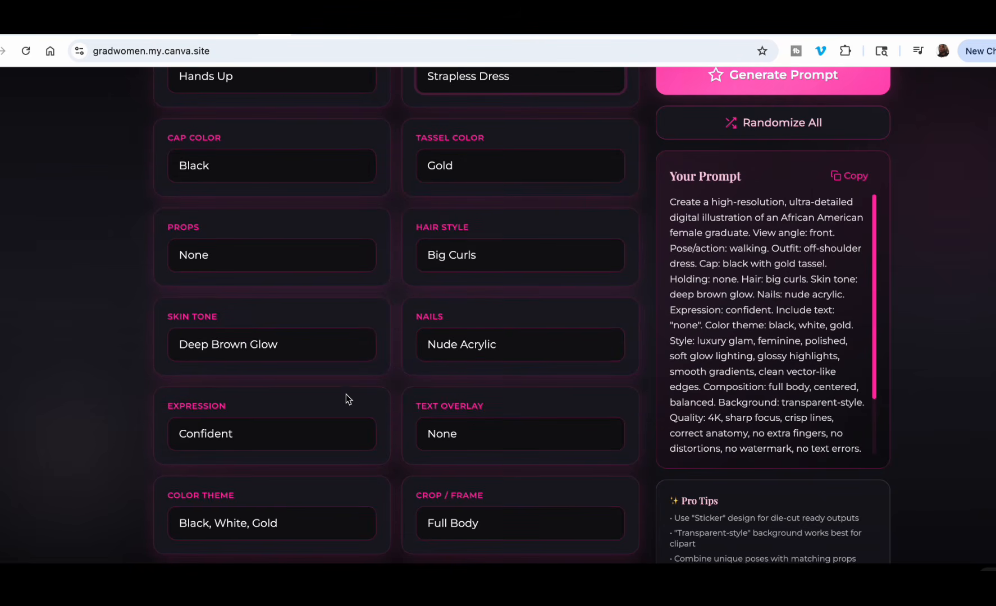
scroll(346, 395, down, 2)
scroll(404, 420, down, 4)
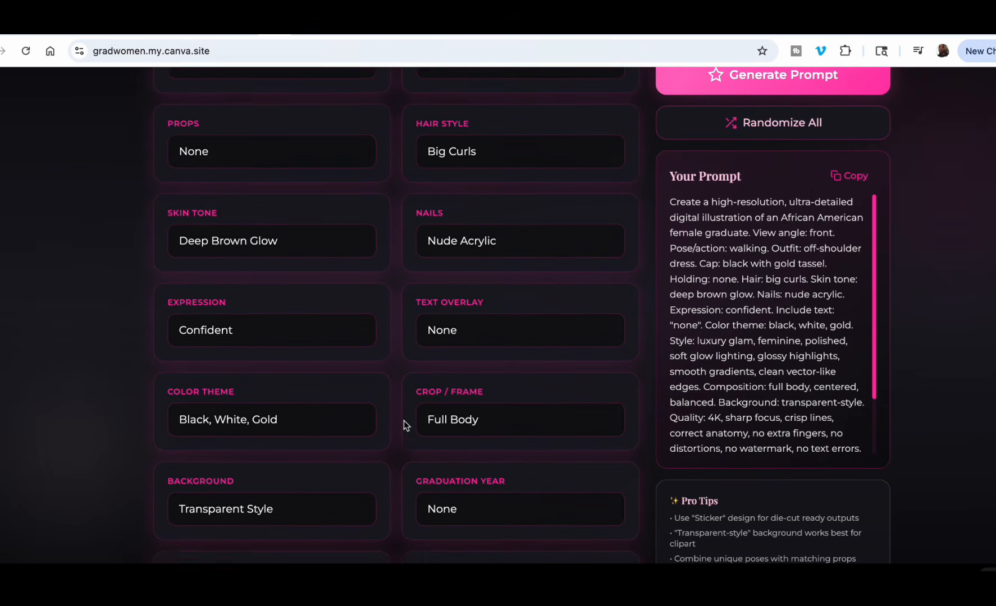
scroll(404, 420, down, 3)
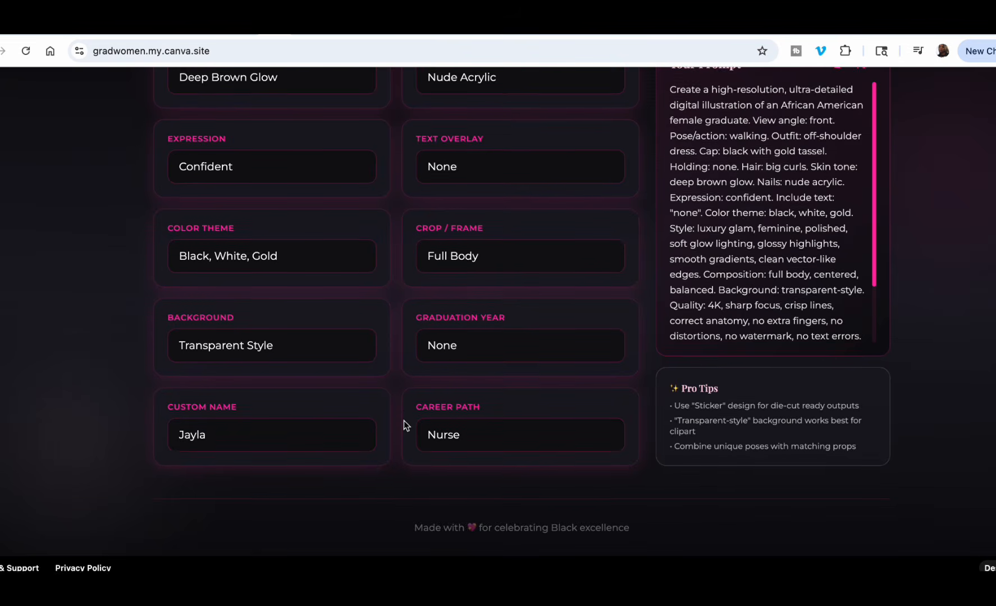
scroll(403, 420, up, 4)
scroll(404, 420, up, 7)
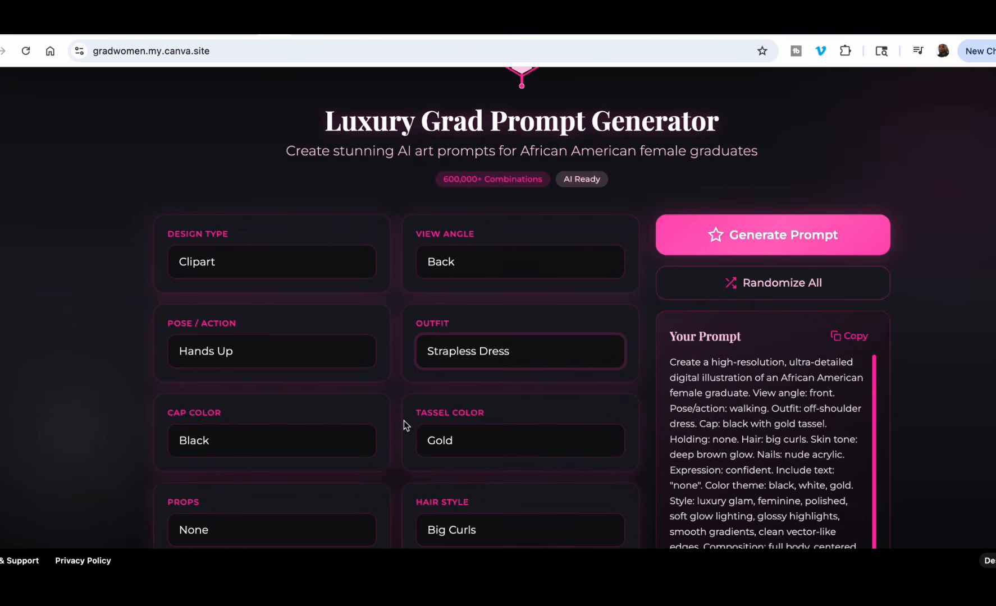
Generate the clipart prompt for the back-view, hands-up graduate in a strapless dress and copy its full text.
click(748, 243)
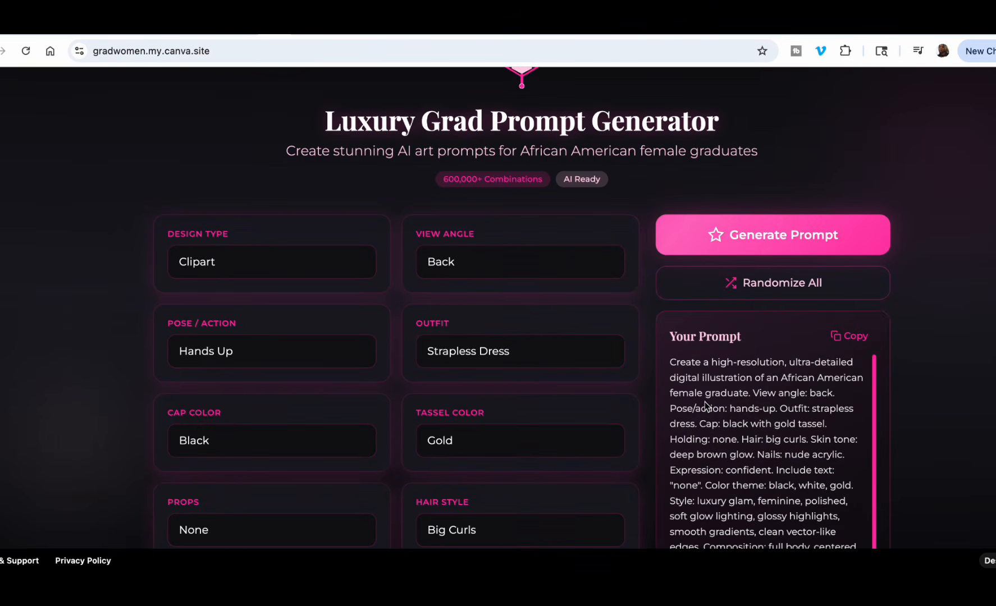
scroll(699, 396, down, 2)
scroll(696, 376, up, 2)
drag(669, 362, 731, 471)
key(ctrl+c)
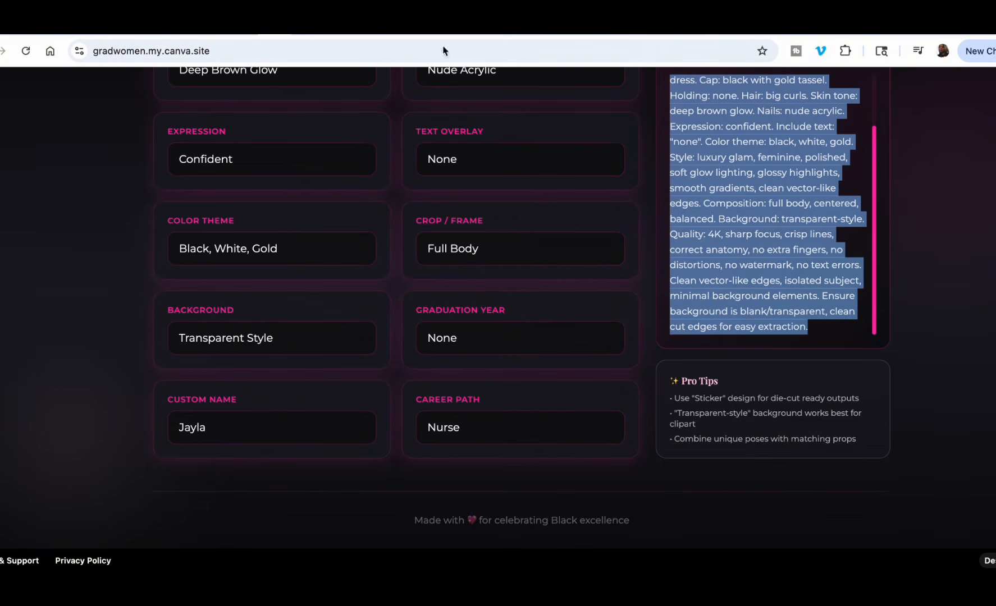
Paste the copied back-view graduate prompt into the existing Gemini and ChatGPT chats and submit it in both.
click(405, 26)
click(437, 481)
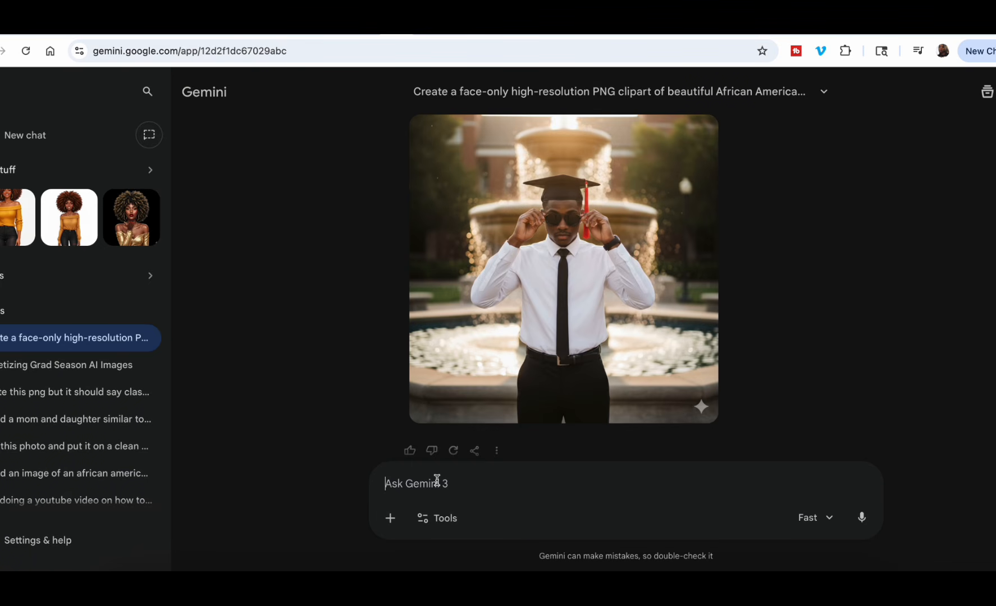
key(ctrl+v)
scroll(662, 435, up, 1)
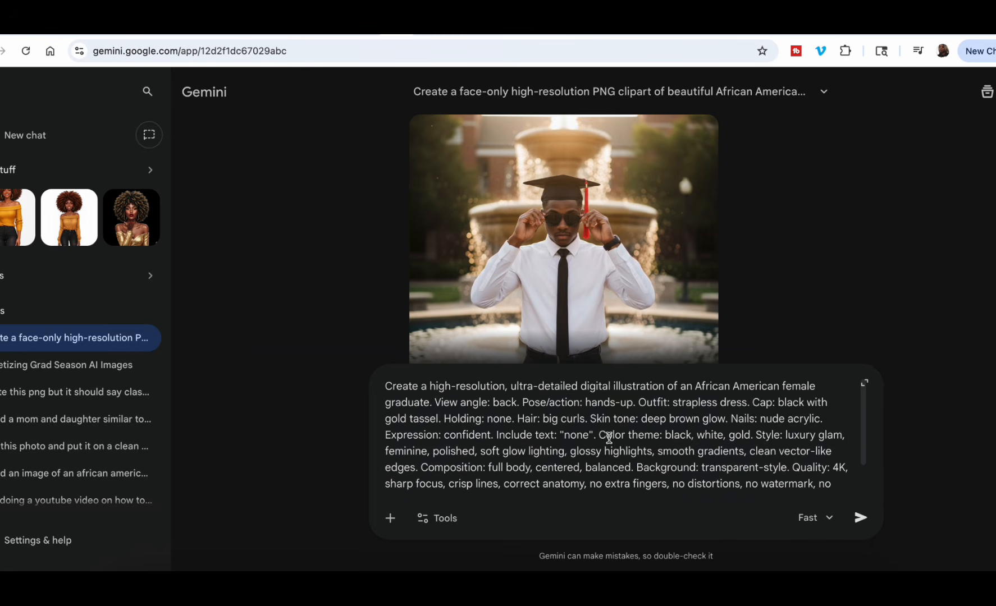
scroll(867, 522, down, 2)
click(860, 517)
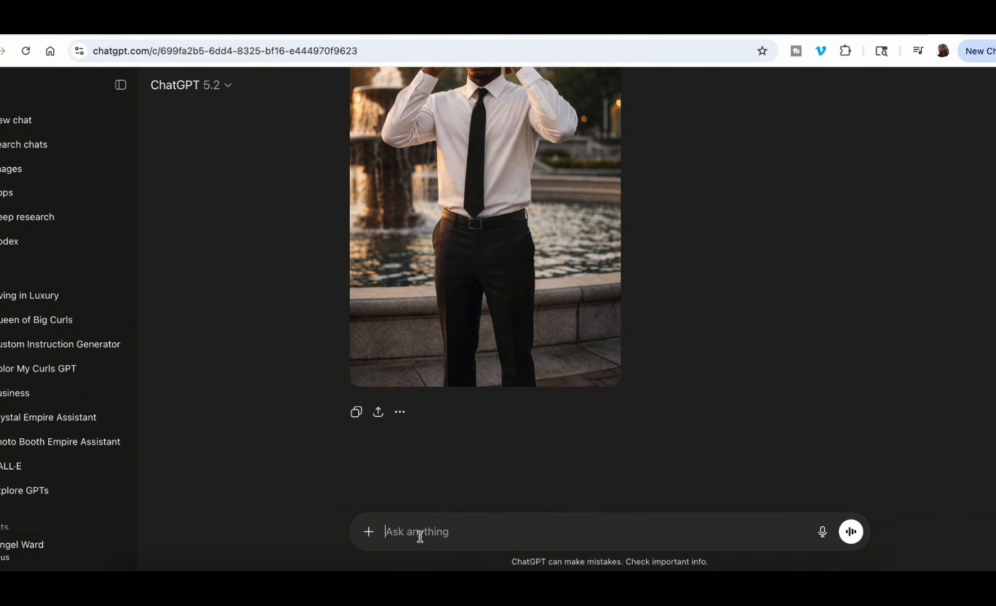
key(ctrl+v)
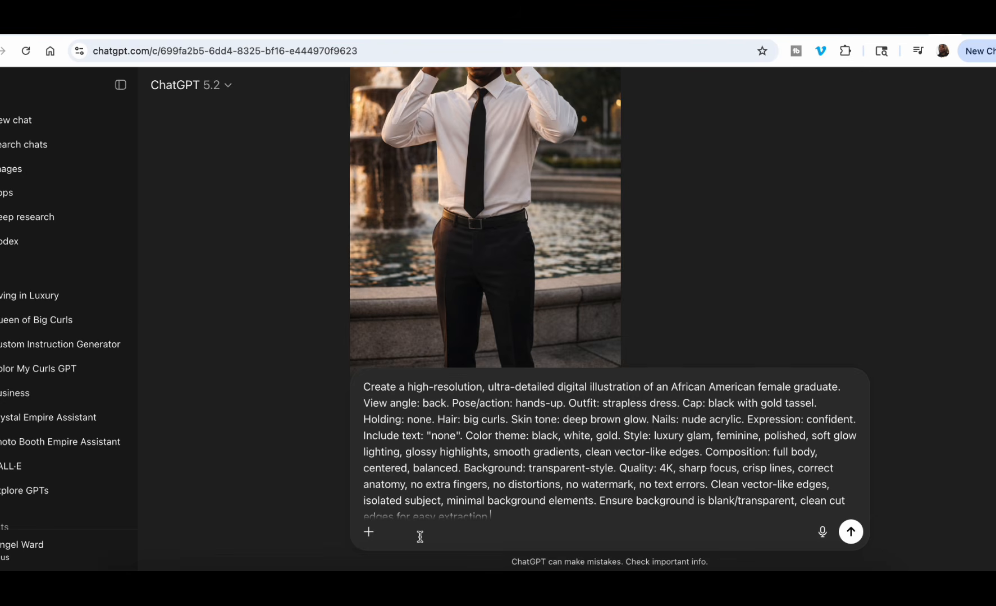
click(851, 532)
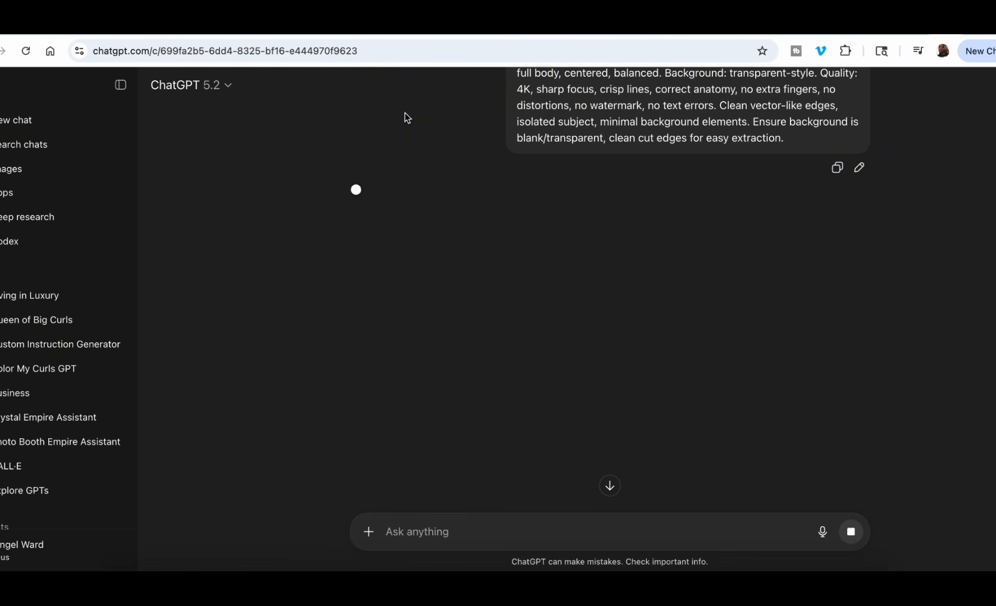
Return to Gemini and examine its back-view graduate image enlarged, then close the enlarged view.
click(394, 25)
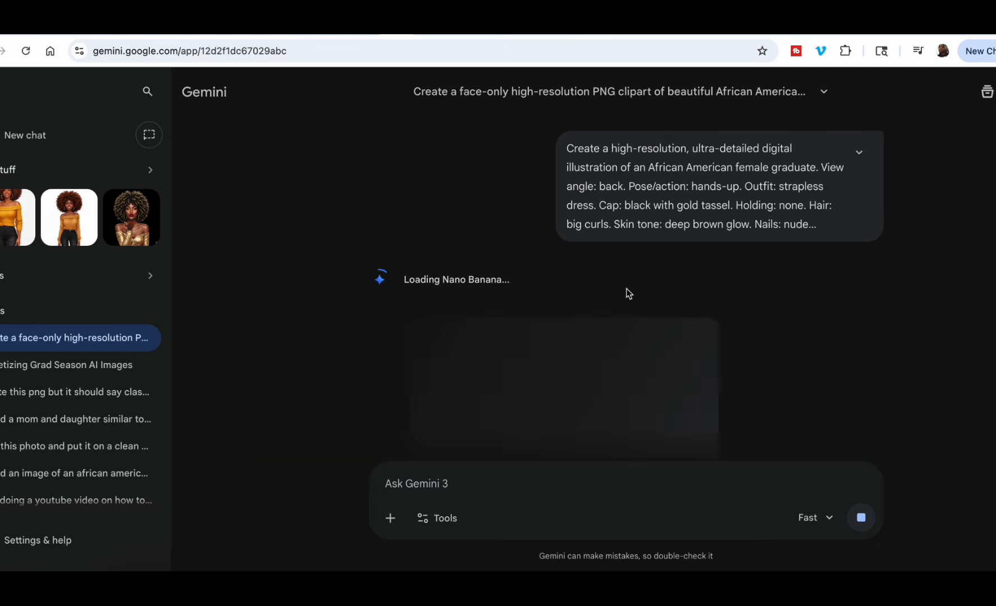
scroll(609, 393, down, 3)
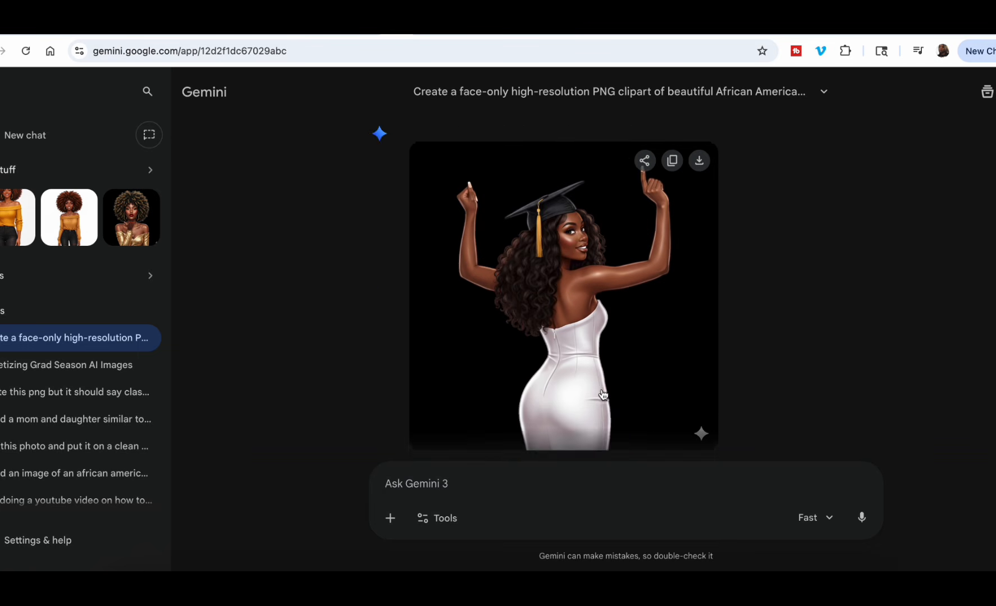
click(598, 281)
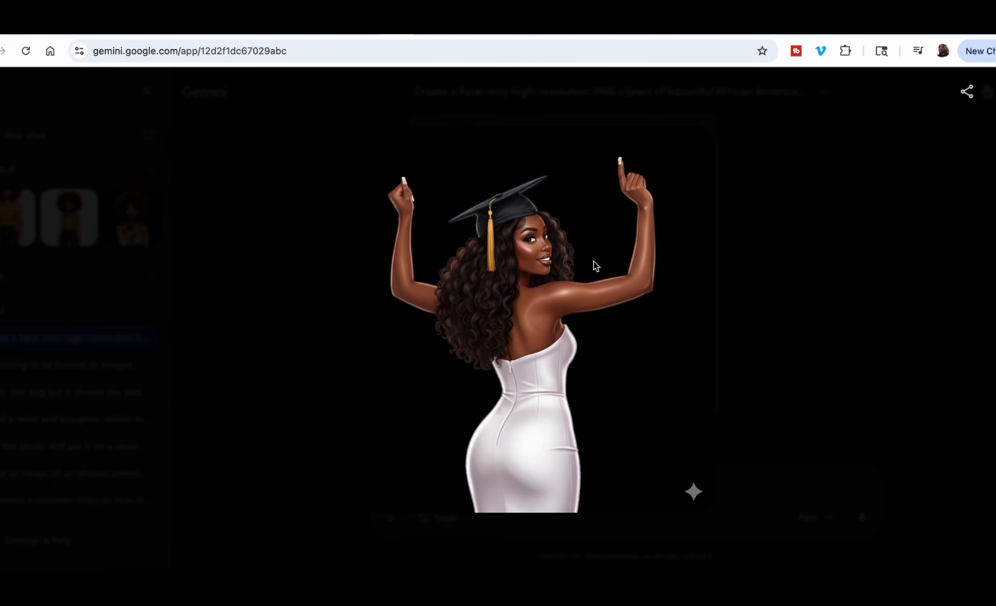
click(850, 293)
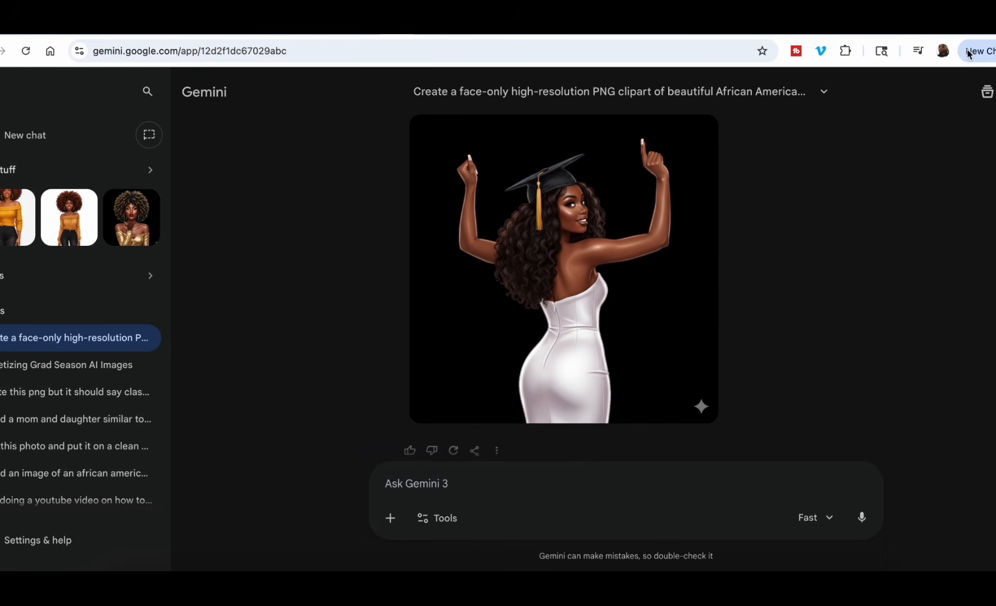
Switch to ChatGPT and examine its back-view graduate image enlarged for comparison, closing the preview when done.
click(950, 24)
scroll(724, 345, down, 1)
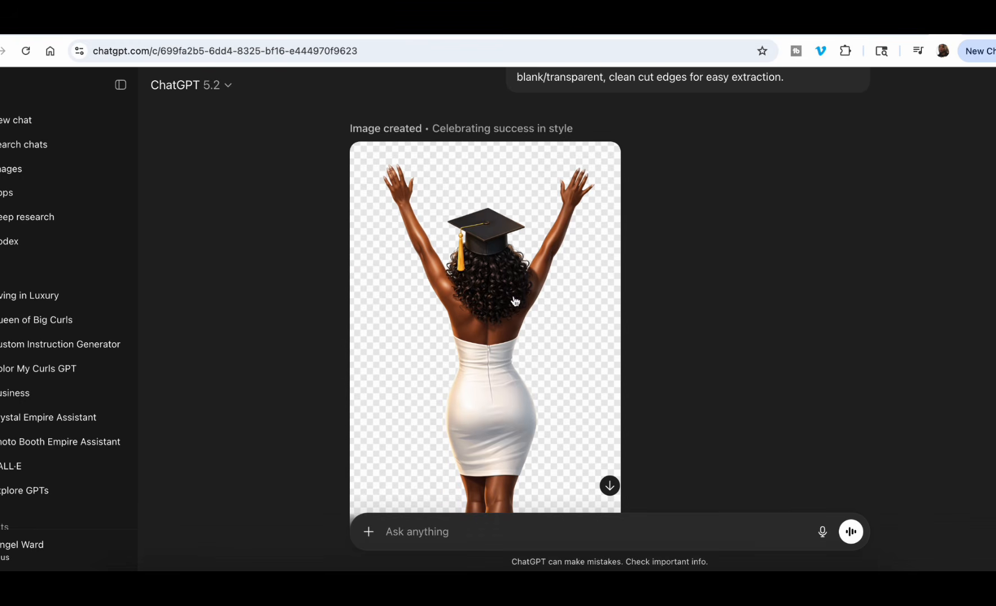
click(471, 304)
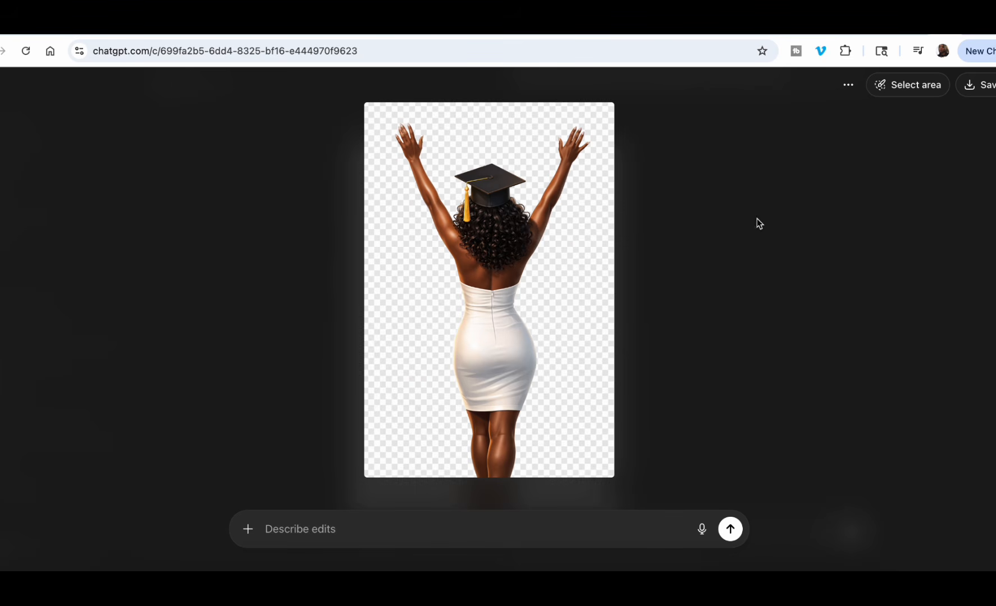
key(Escape)
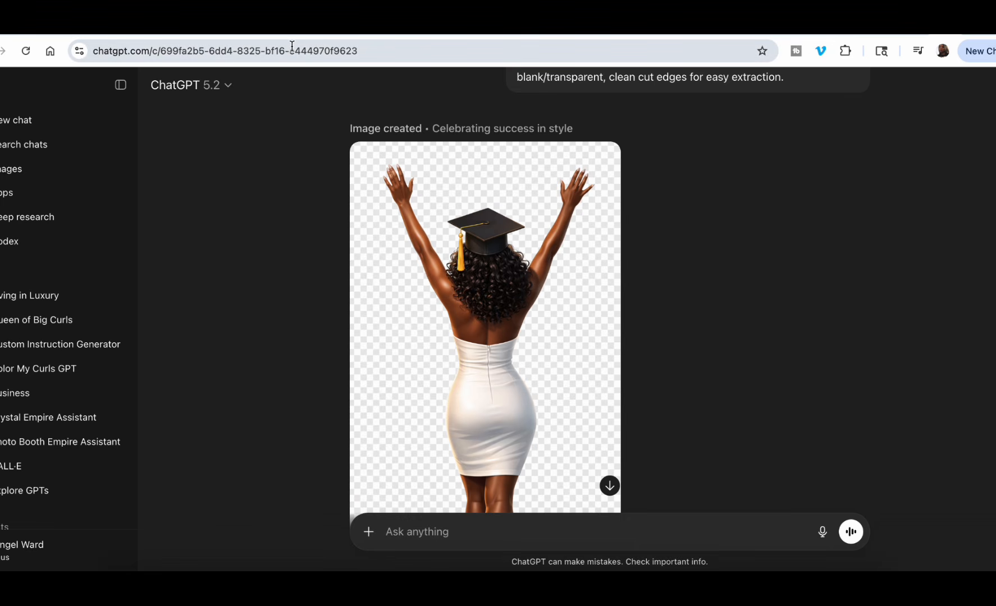
Switch to the Graduation Booklet Canva Template and review its pages from the cover through page 6.
click(365, 32)
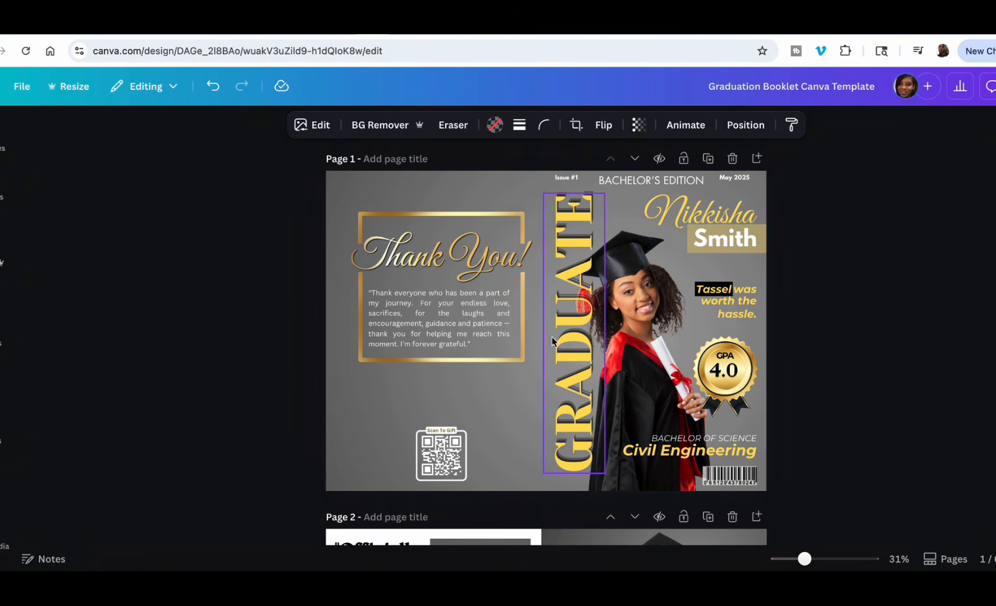
scroll(533, 373, down, 1)
scroll(533, 373, down, 10)
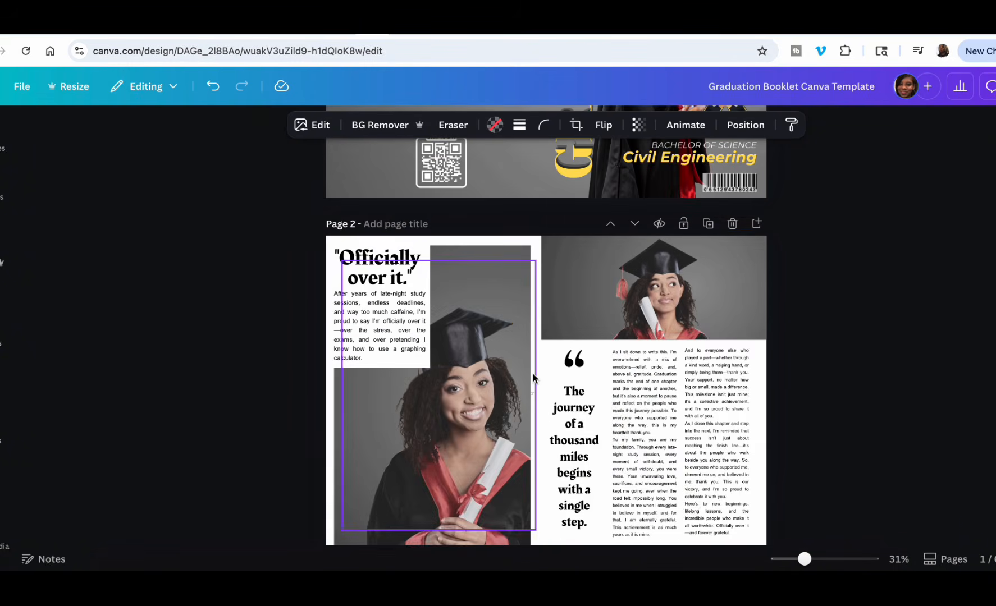
scroll(533, 373, down, 4)
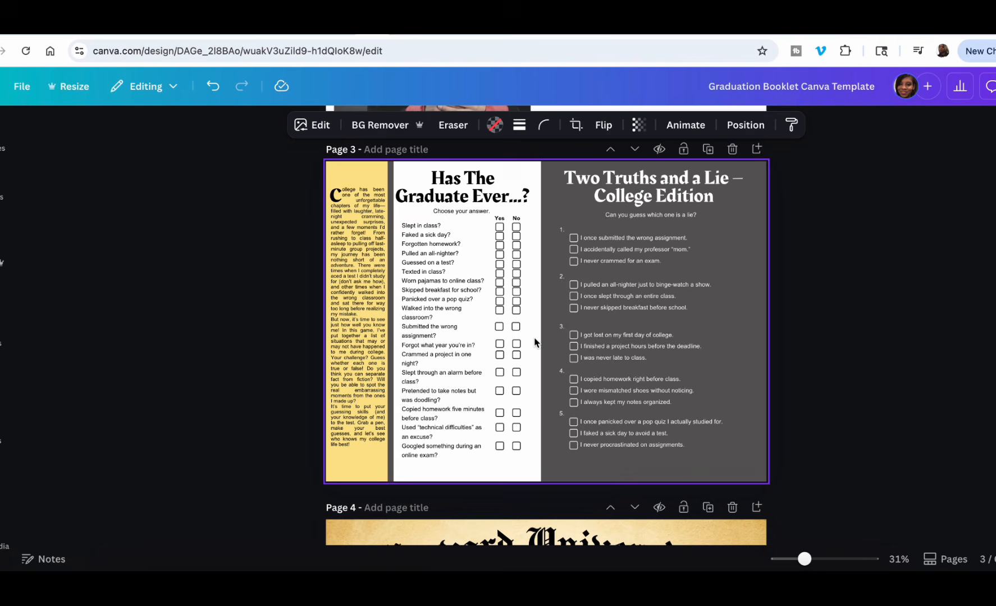
scroll(534, 342, down, 20)
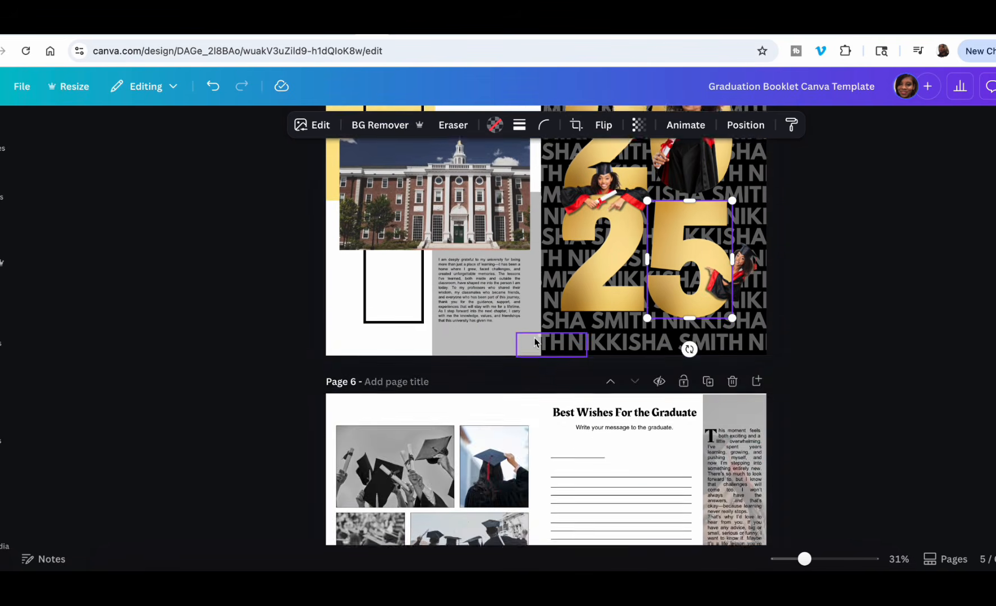
scroll(534, 342, down, 7)
Look back through the booklet's alma mater, diploma and article pages, returning to the cover.
scroll(535, 342, up, 12)
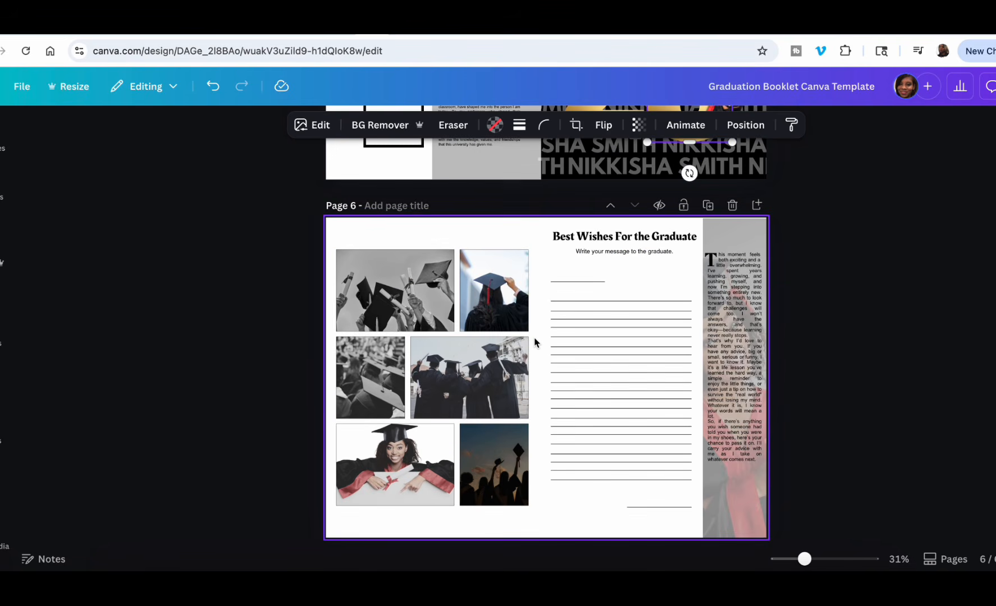
scroll(534, 342, up, 2)
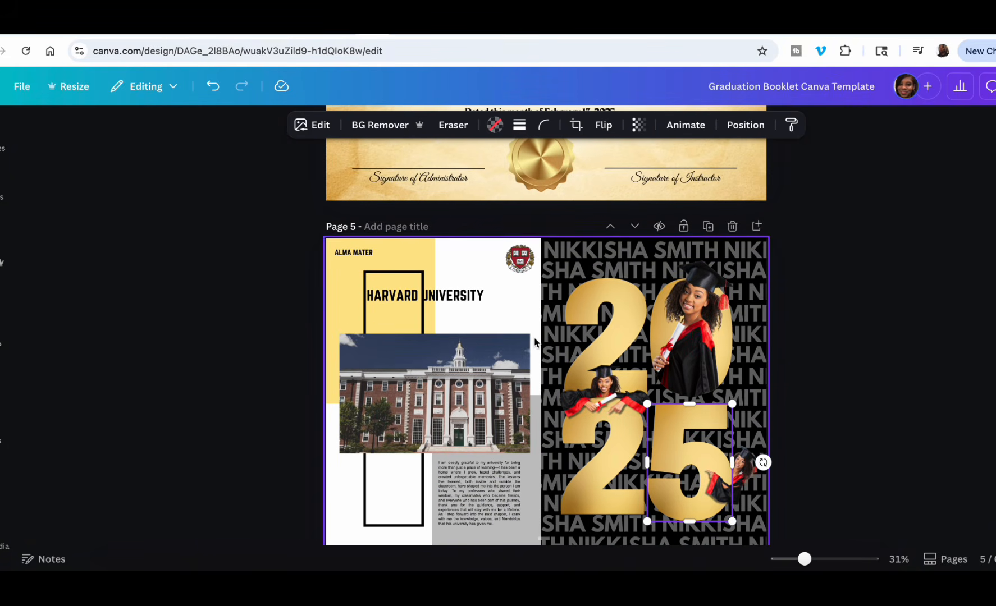
scroll(529, 330, up, 18)
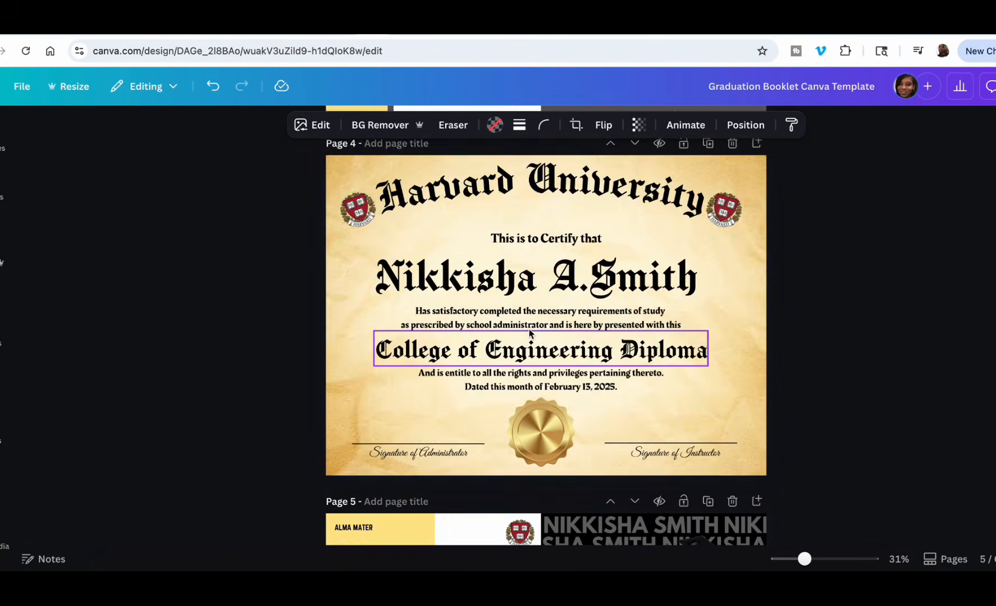
scroll(529, 330, down, 8)
scroll(529, 330, down, 2)
scroll(530, 330, up, 2)
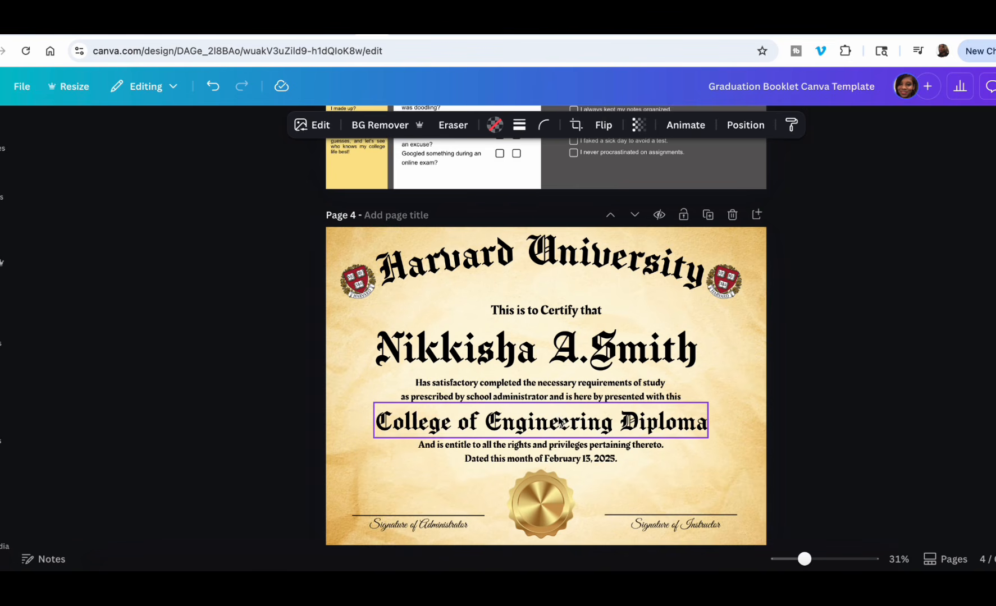
scroll(561, 422, up, 12)
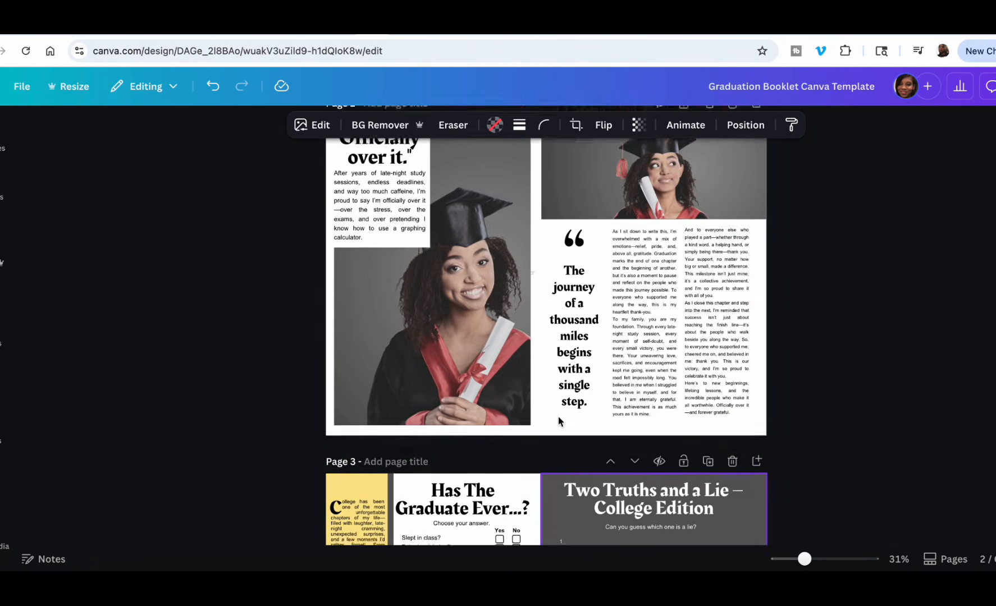
scroll(558, 416, up, 8)
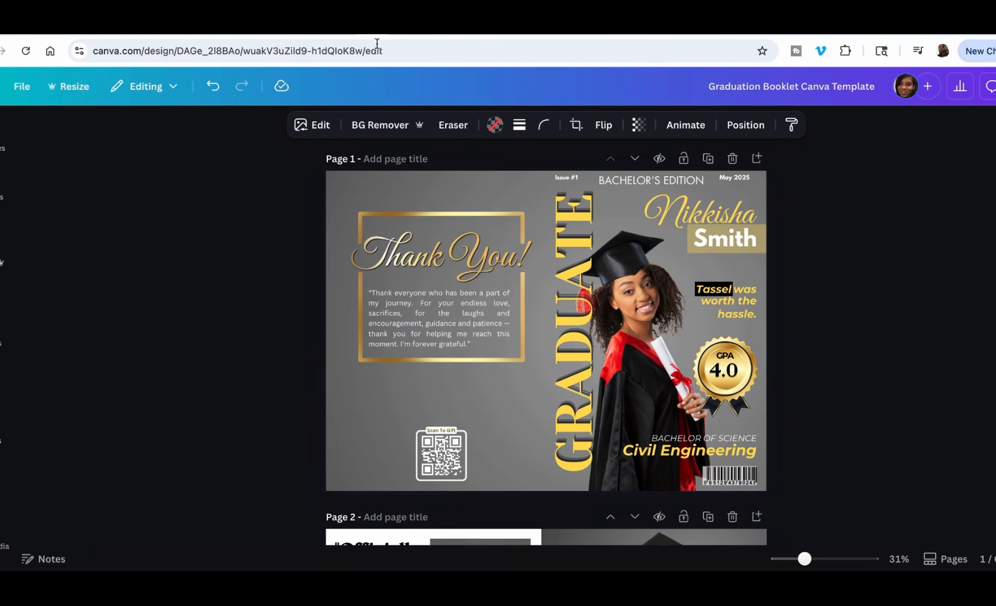
Switch to the Graduation Chipbag Template and dismiss its template link details to examine the full chip bag design.
click(355, 32)
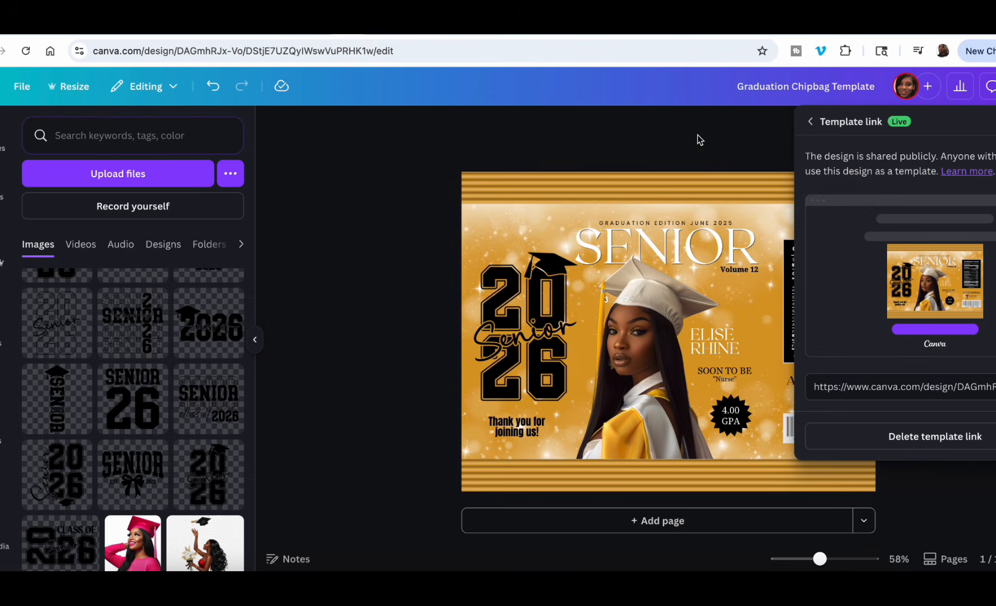
click(697, 134)
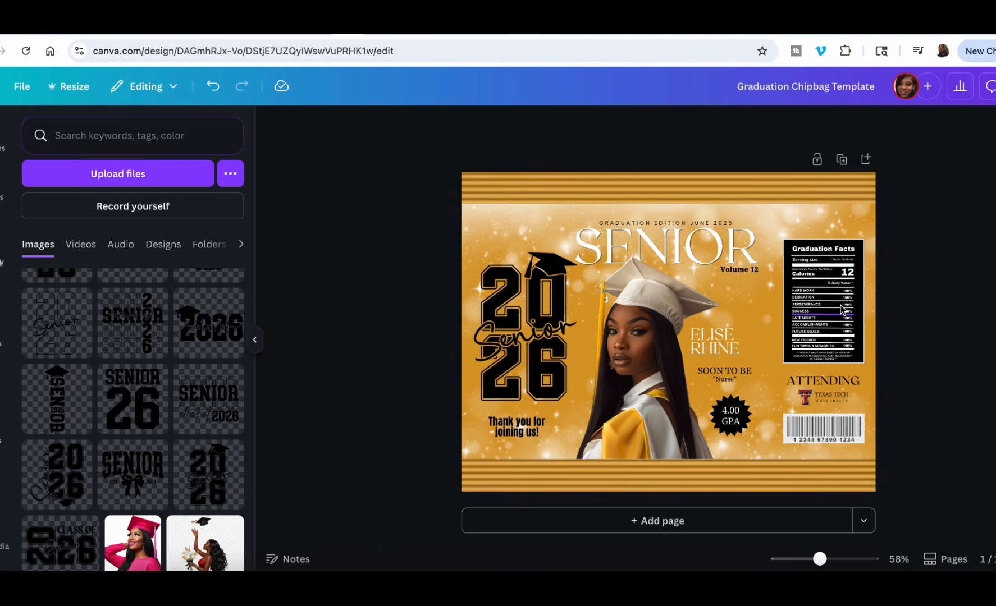
Switch to the "Copy of GRADUATION MAGAZINE" design and look over its page thumbnails in the grid overview.
click(332, 29)
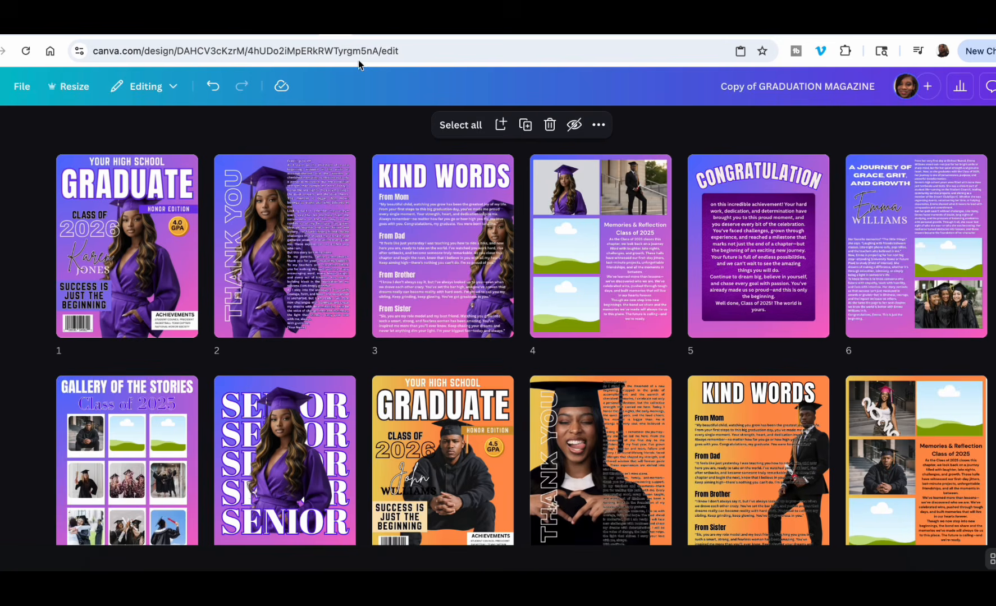
scroll(516, 348, down, 2)
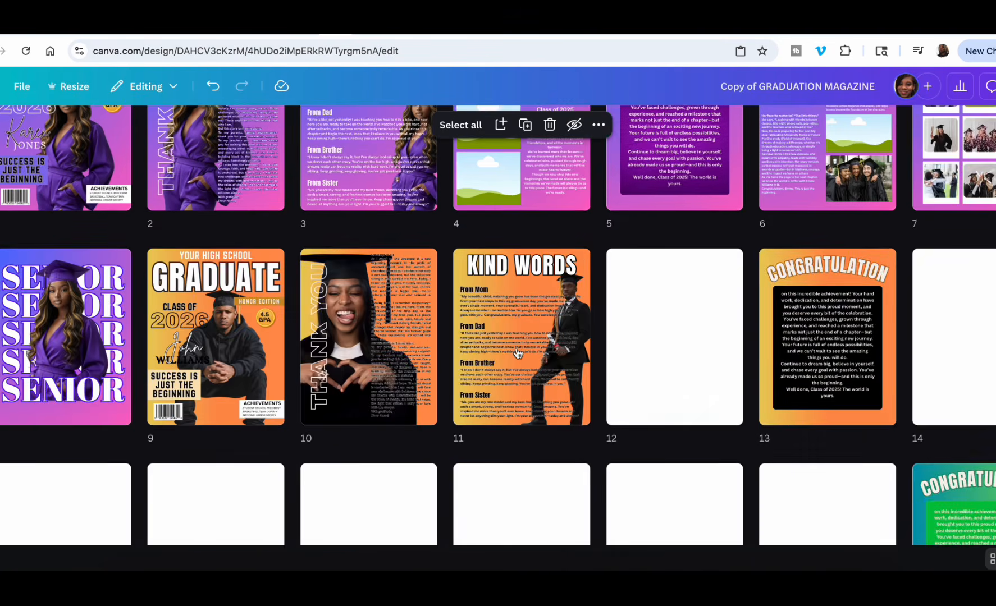
scroll(517, 353, up, 2)
scroll(518, 353, down, 5)
scroll(517, 353, up, 3)
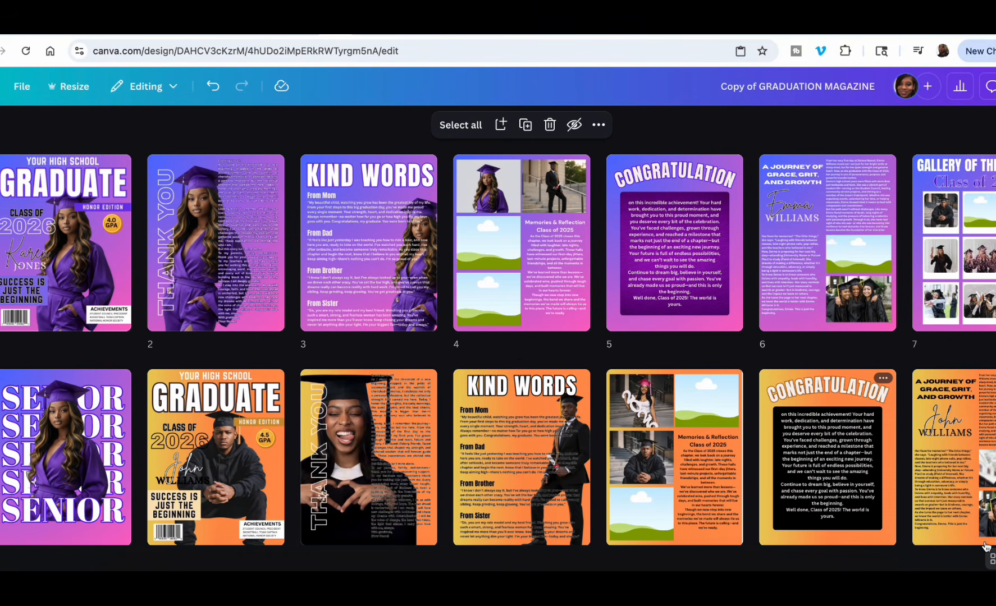
Leave the grid overview and review the magazine's black-and-purple, pink and orange page sets at editing size.
click(992, 559)
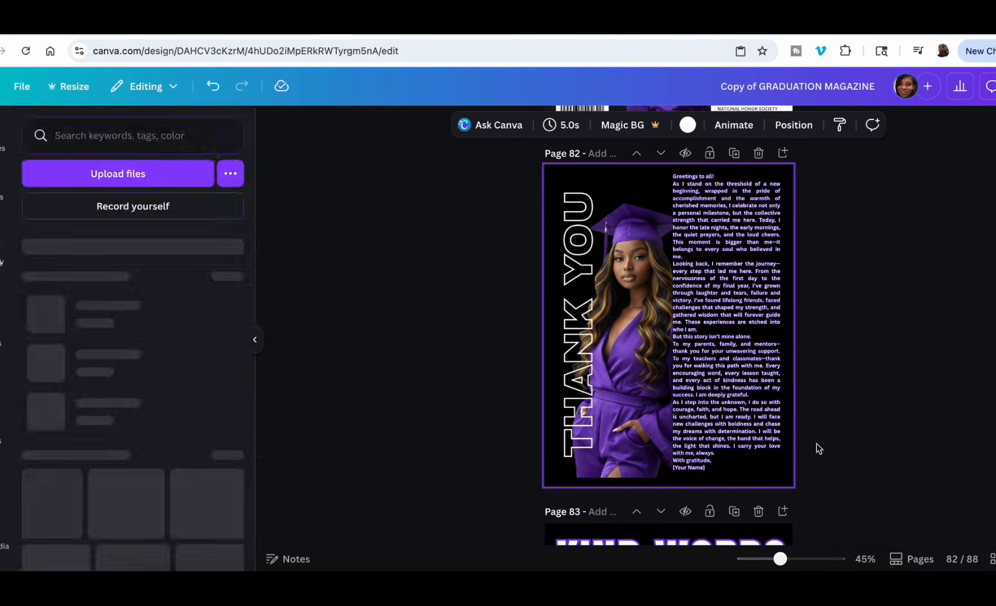
scroll(816, 444, down, 10)
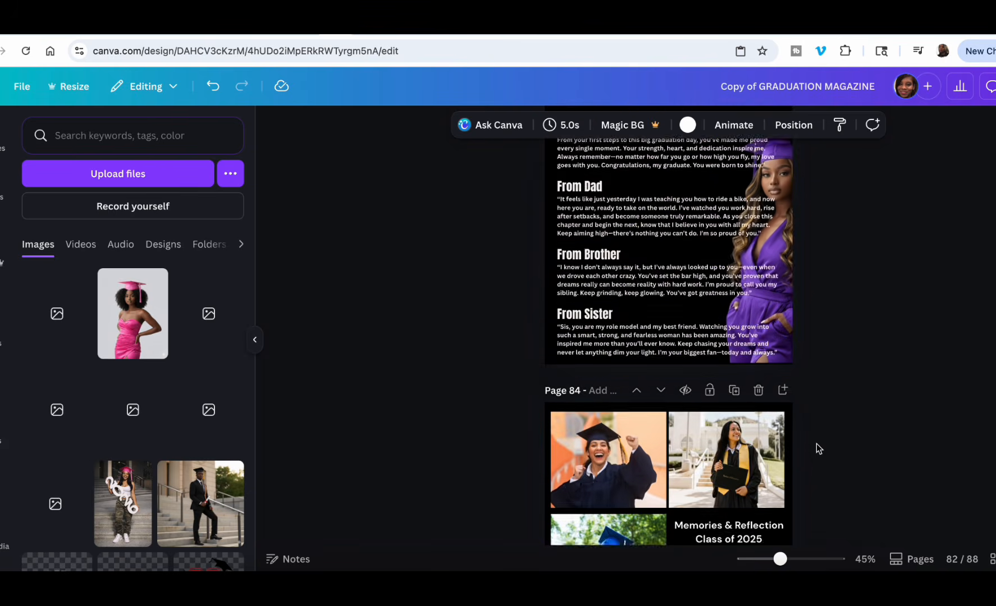
scroll(816, 448, down, 15)
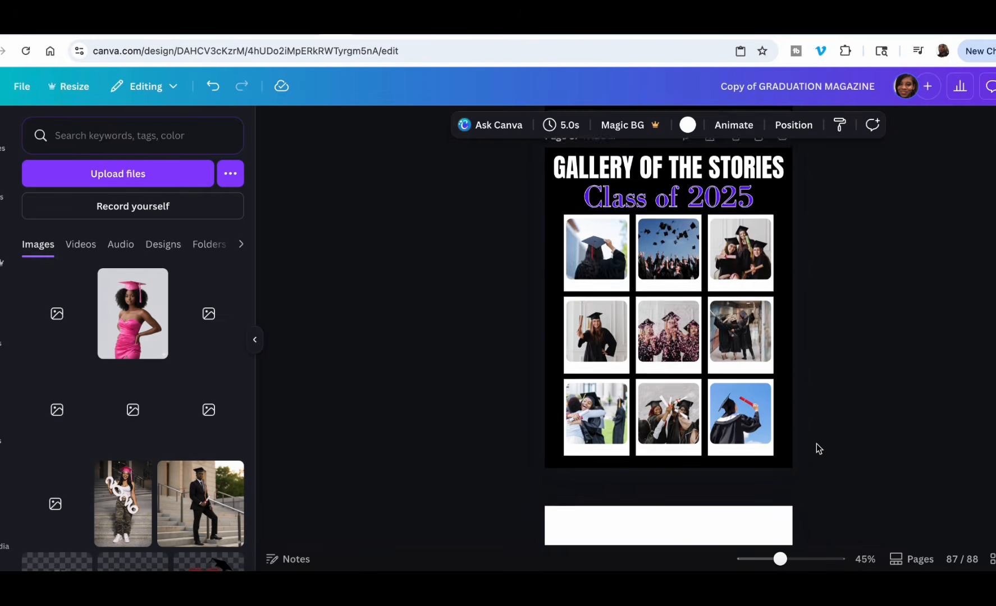
scroll(816, 448, up, 20)
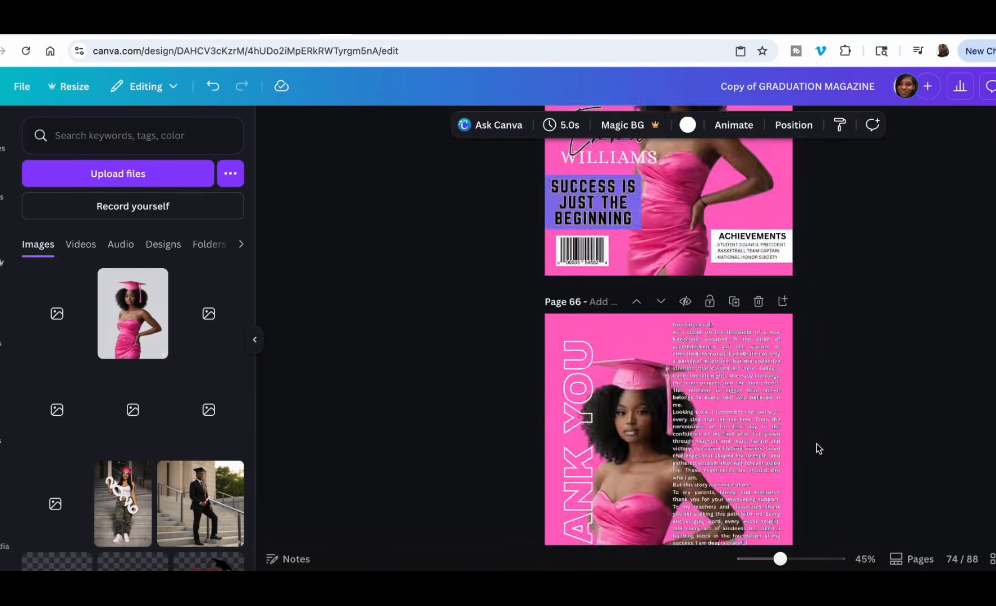
scroll(816, 448, up, 20)
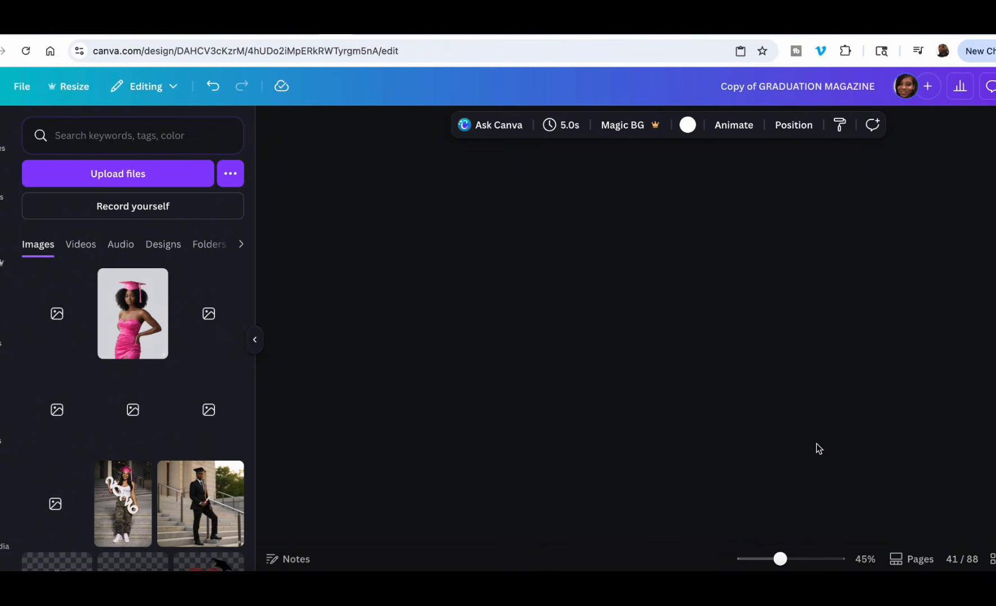
scroll(817, 448, up, 20)
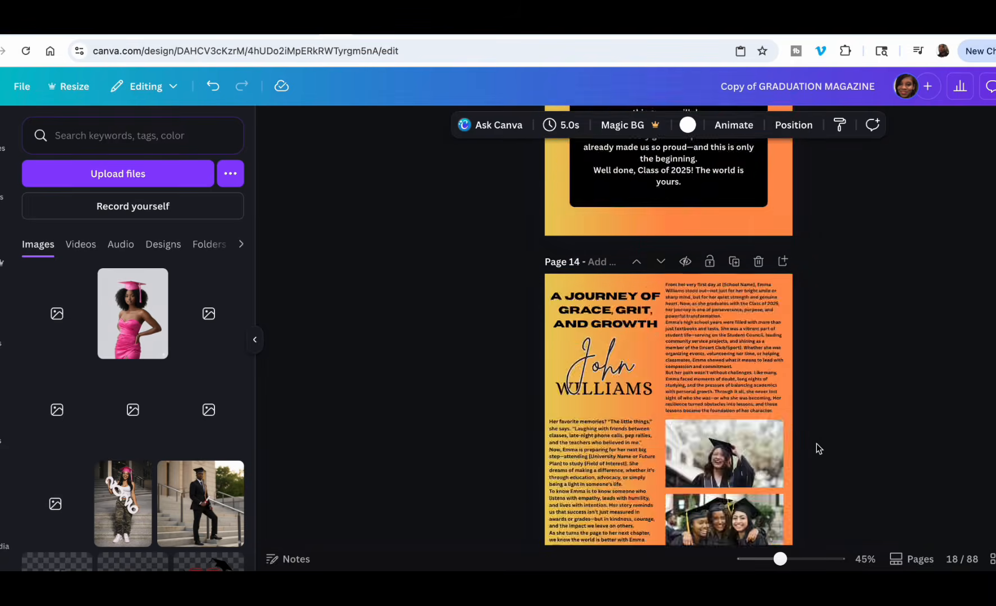
Look back through the magazine's orange page set and blue-and-pink page set, ending at the first cover.
scroll(816, 448, up, 10)
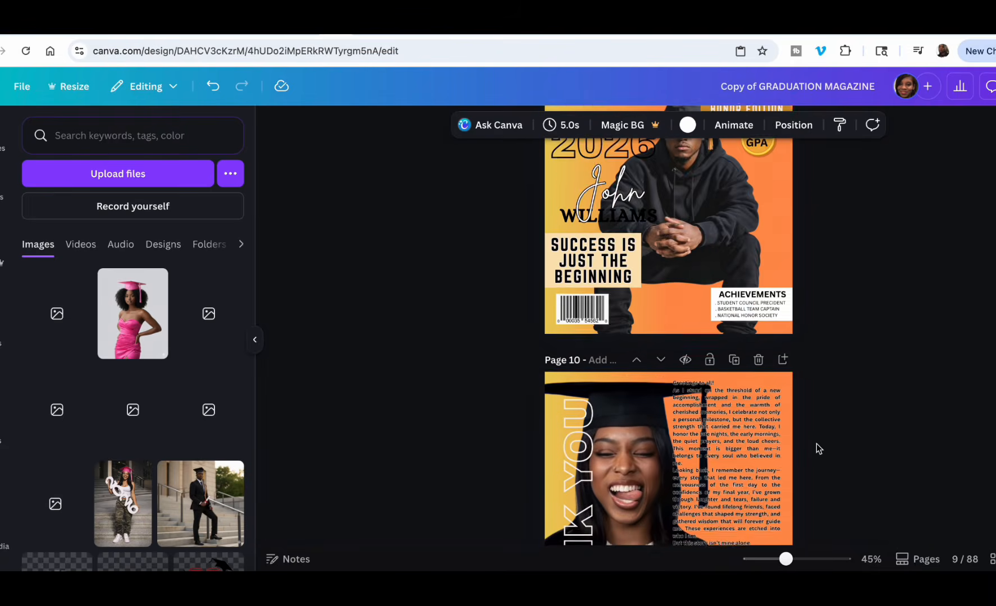
scroll(816, 444, up, 6)
scroll(816, 443, down, 3)
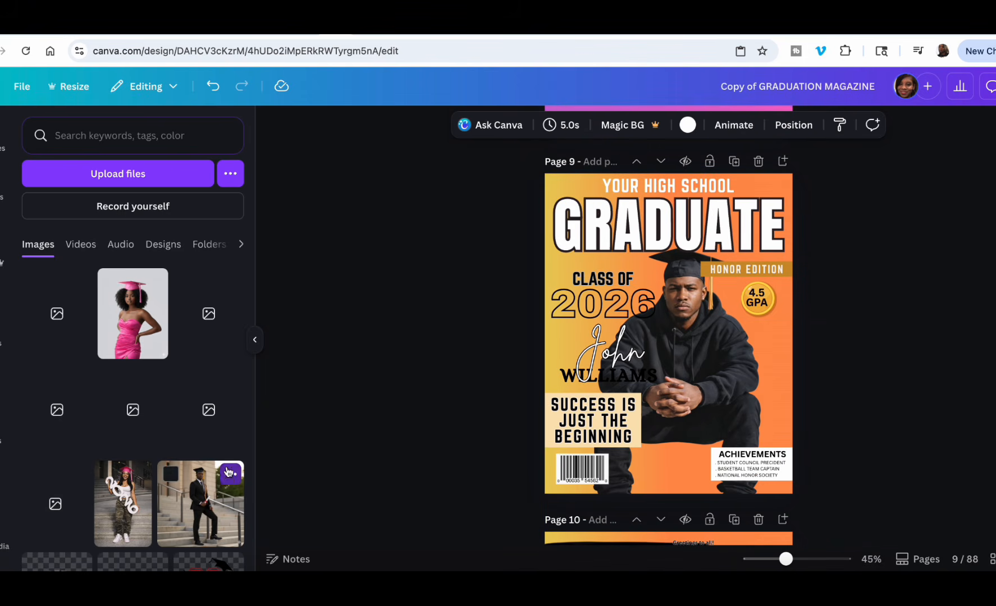
scroll(228, 471, down, 3)
scroll(169, 449, up, 3)
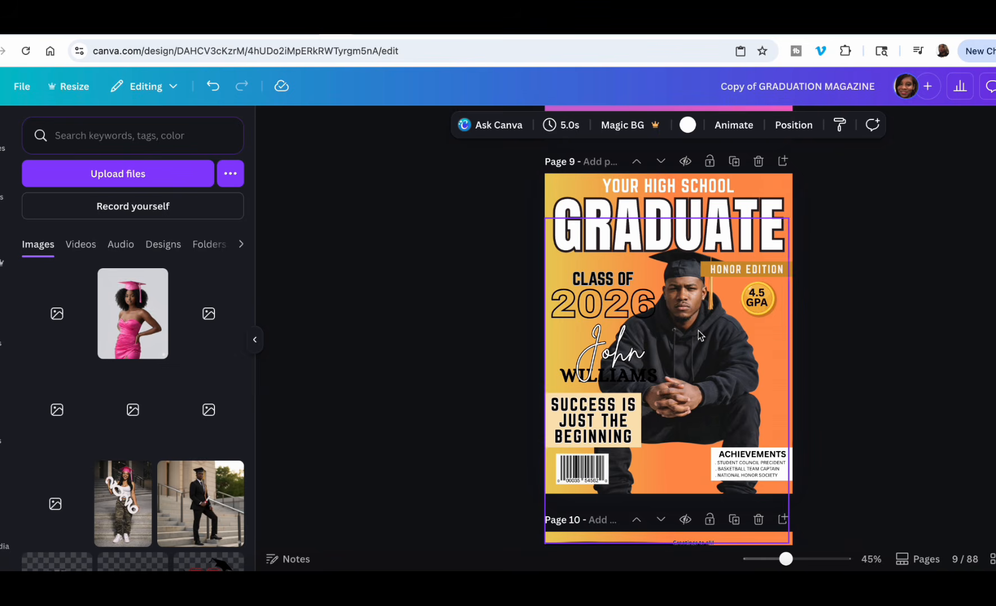
scroll(699, 335, up, 8)
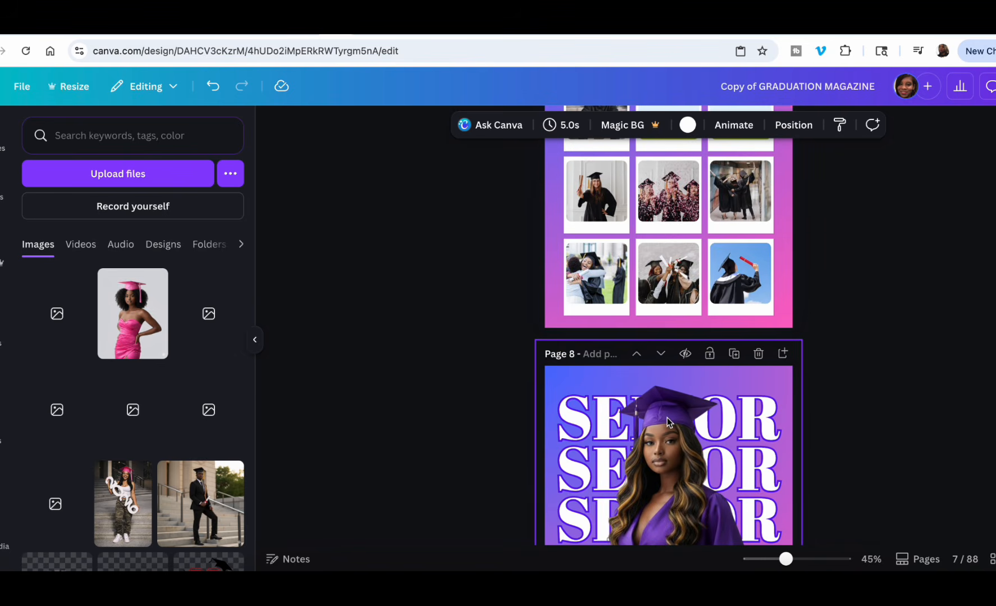
scroll(668, 423, up, 15)
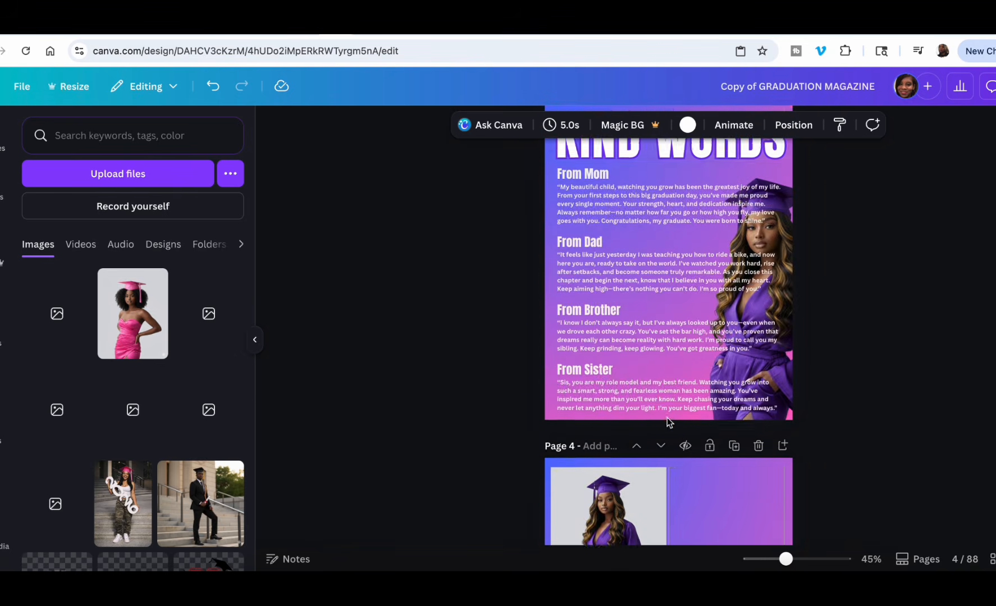
scroll(668, 422, up, 10)
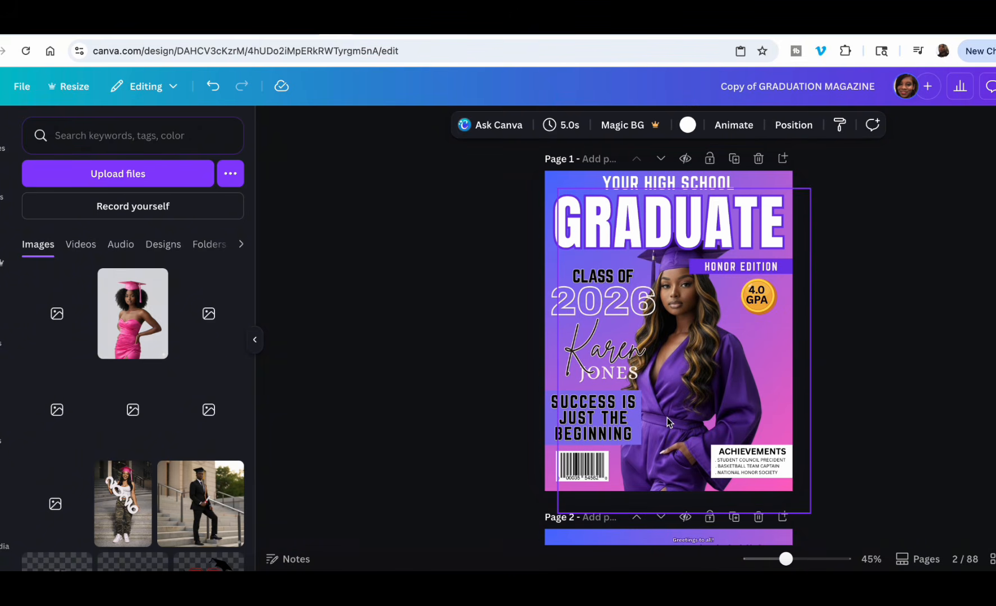
scroll(667, 418, down, 2)
scroll(667, 418, up, 2)
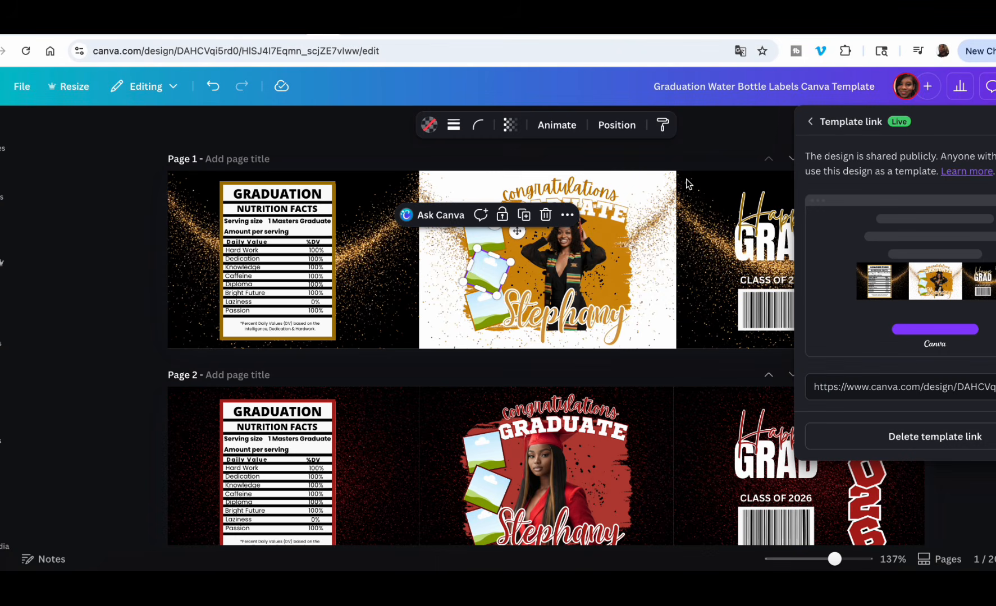
Switch to the Graduation Water Bottle Labels Canva Template, dismiss its template link details and look through the label color variations.
click(698, 130)
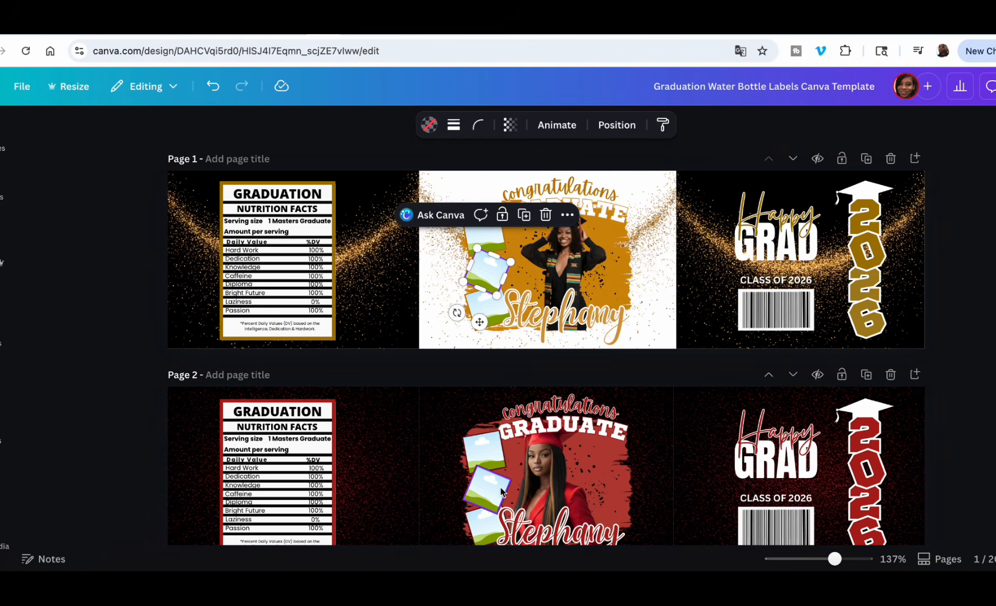
scroll(501, 492, down, 8)
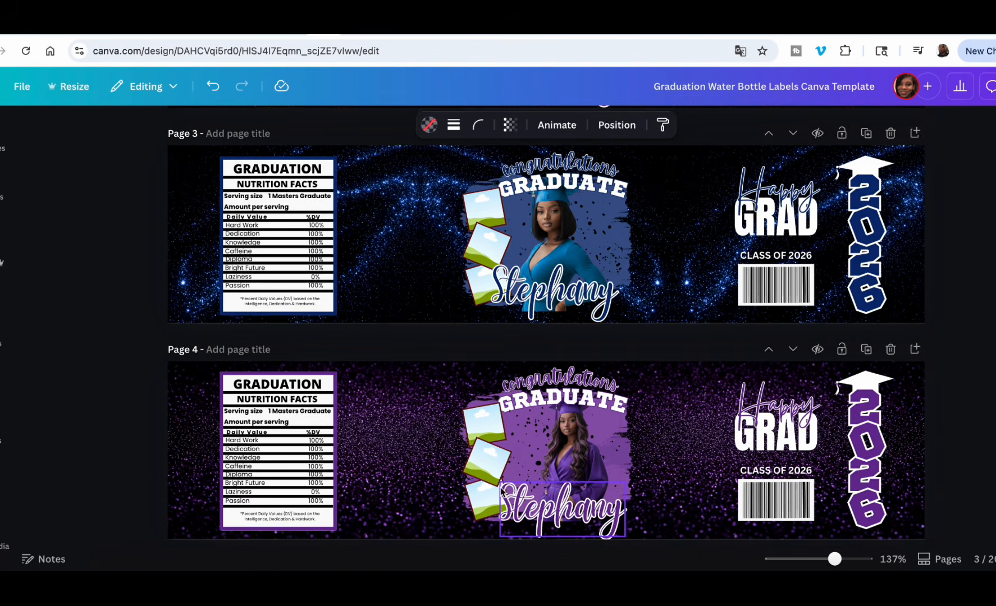
scroll(501, 490, down, 8)
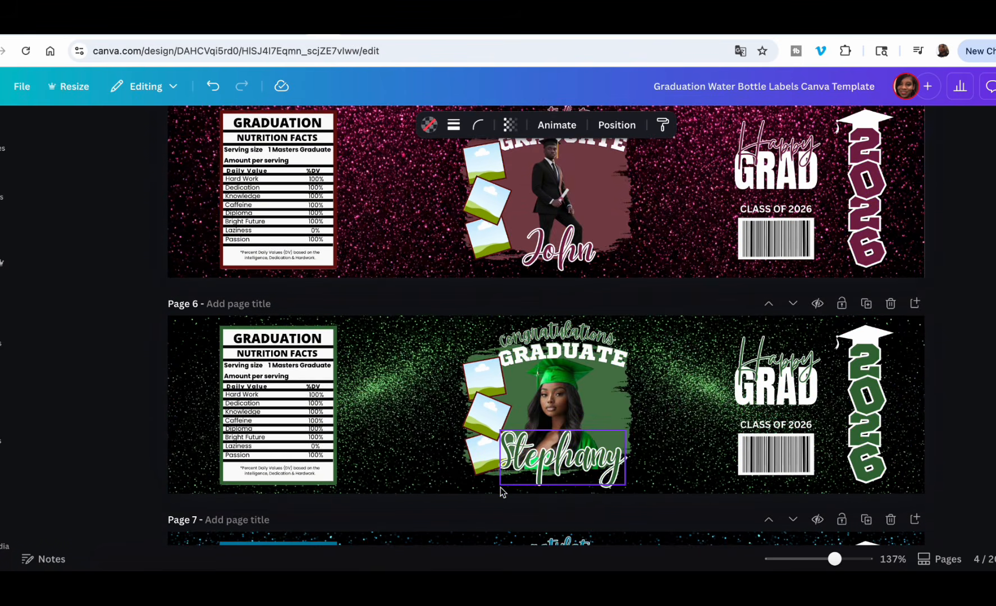
scroll(501, 492, down, 17)
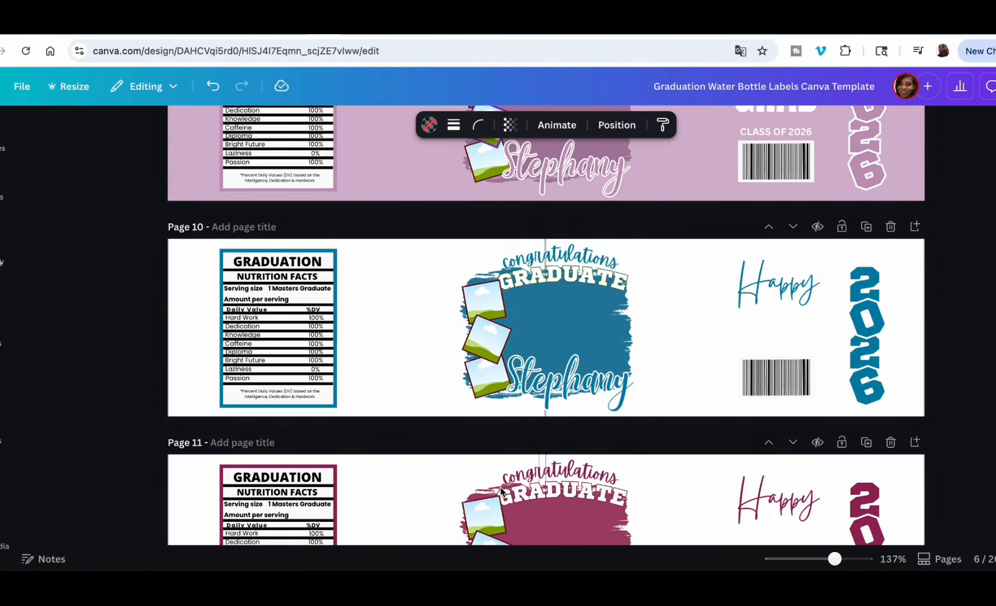
scroll(558, 357, up, 20)
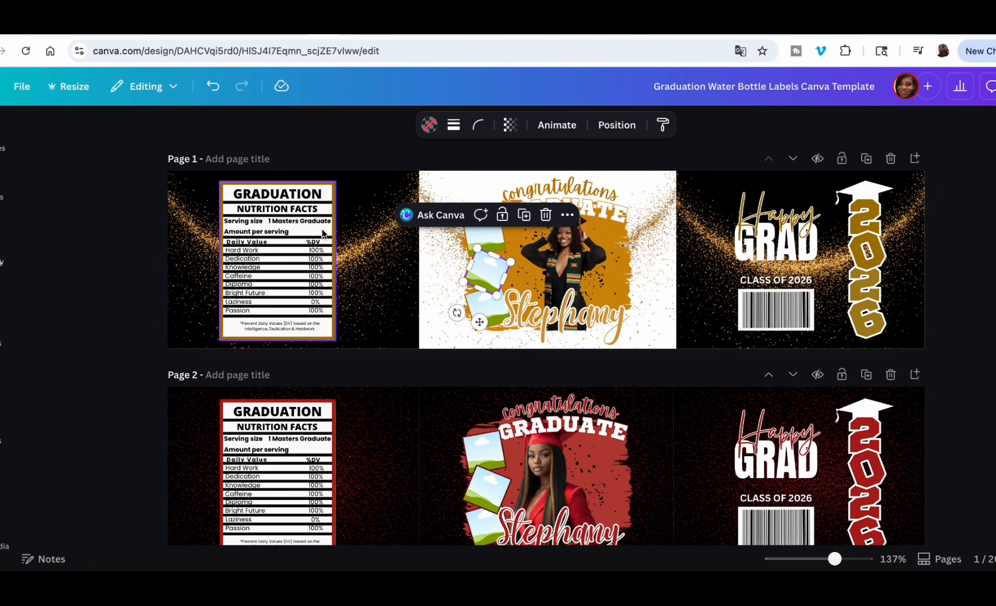
Switch to the Graduation Fan design and fill page 1's zigzag frame with the pink-dress graduate image, positioned to show the whole cap.
click(302, 28)
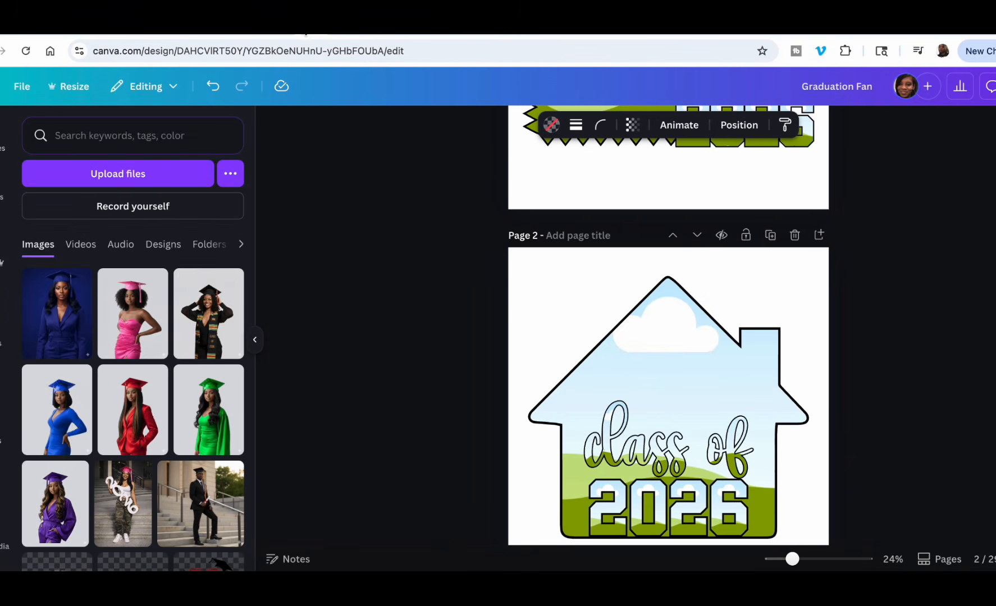
scroll(635, 277, up, 5)
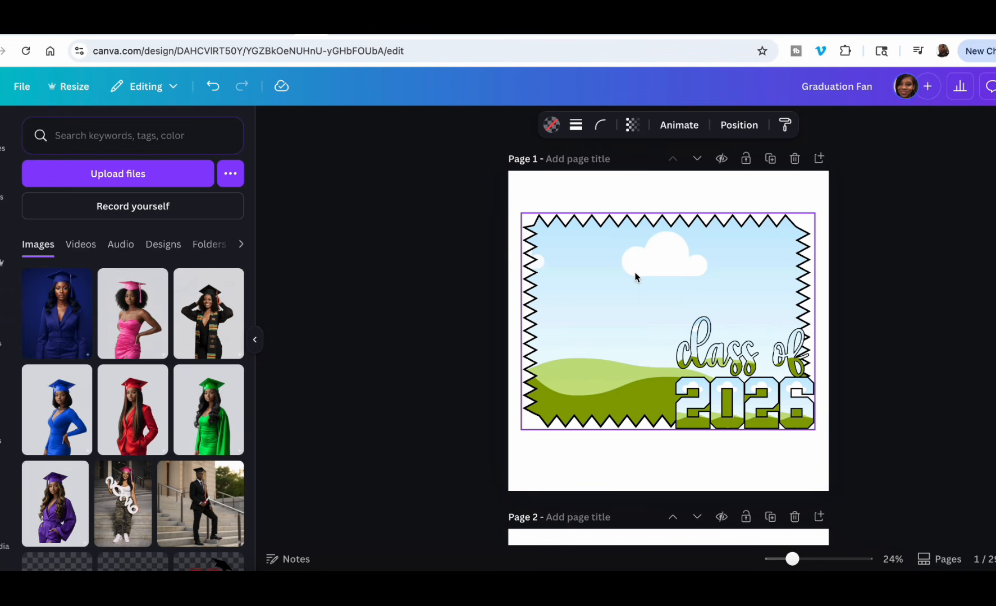
scroll(635, 277, down, 1)
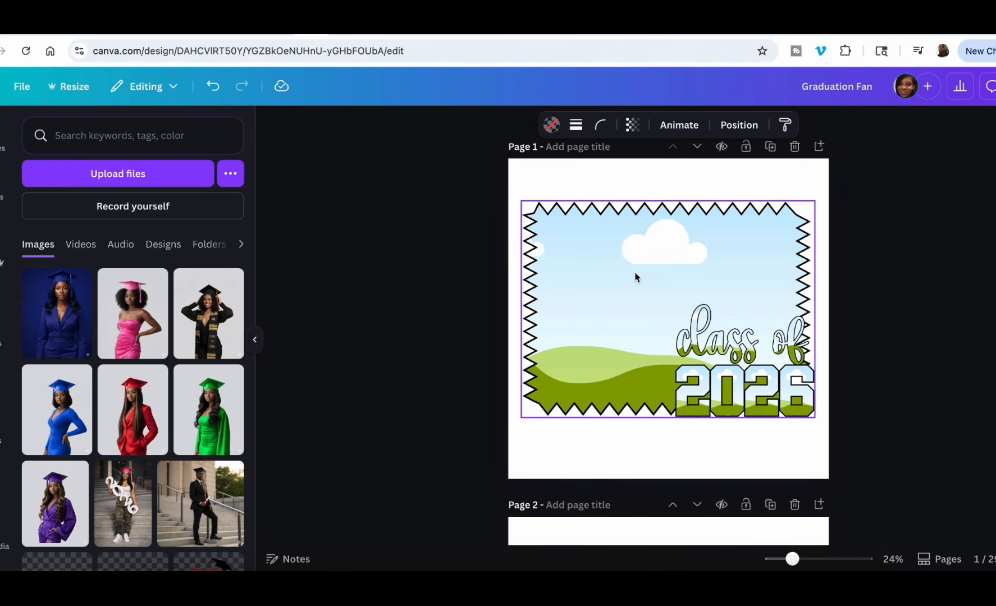
drag(133, 325, 629, 300)
double_click(604, 278)
click(886, 268)
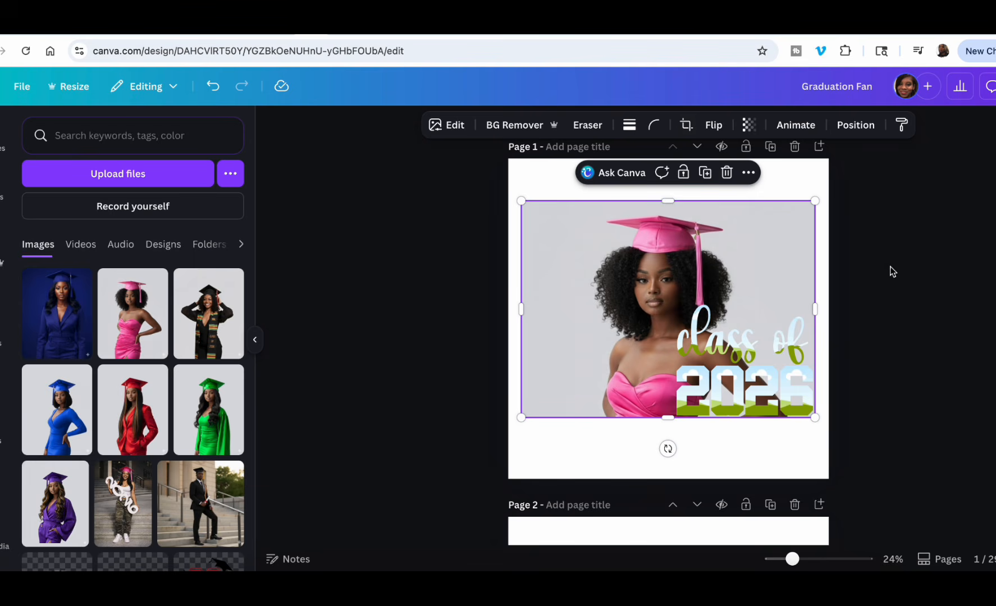
Try removing the background of page 1's image, undo it, and place the pink-dress graduate image in the zigzag frame again.
click(513, 126)
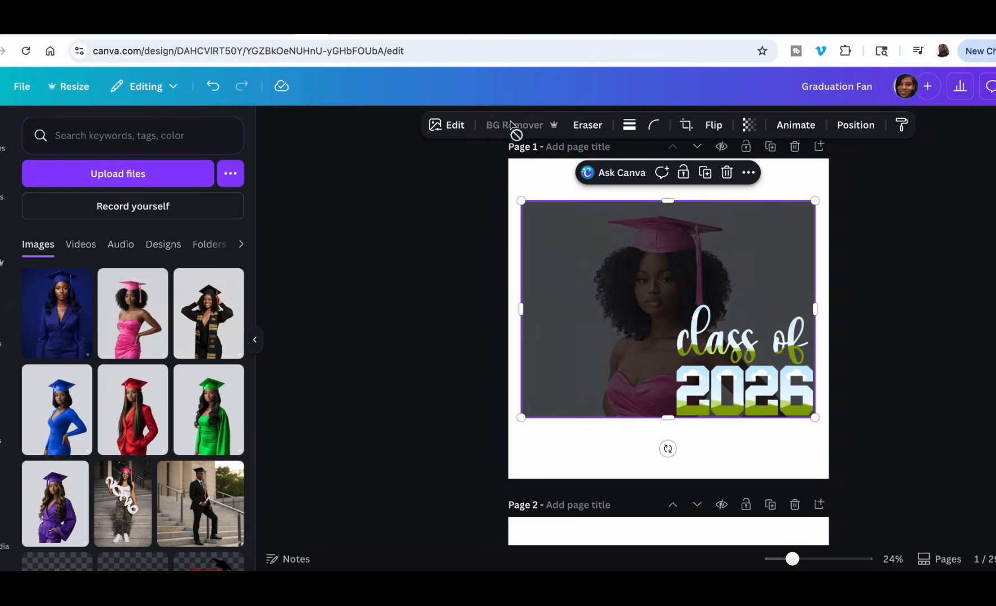
click(212, 86)
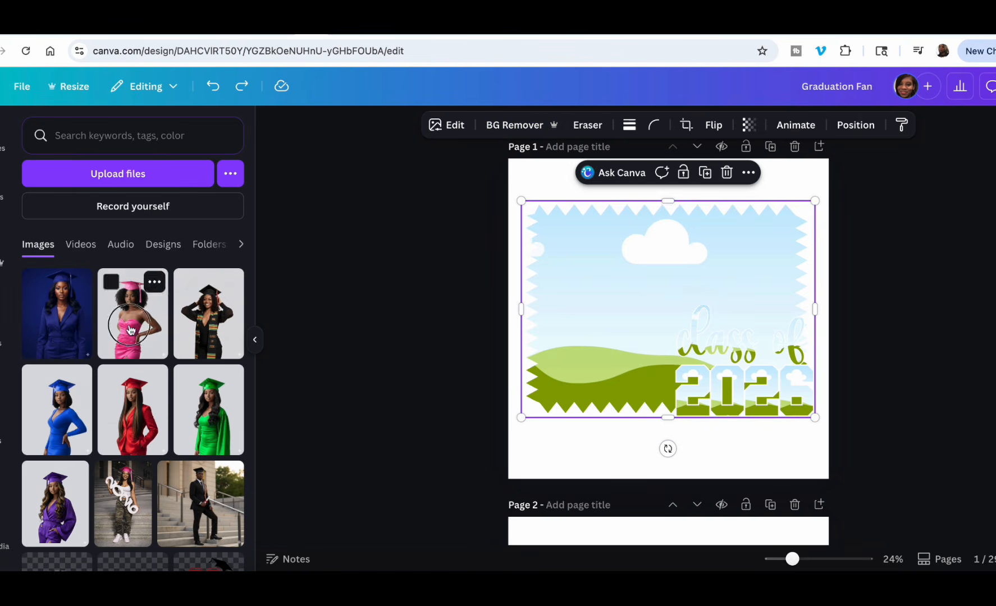
drag(131, 329, 632, 320)
drag(159, 330, 634, 330)
click(592, 311)
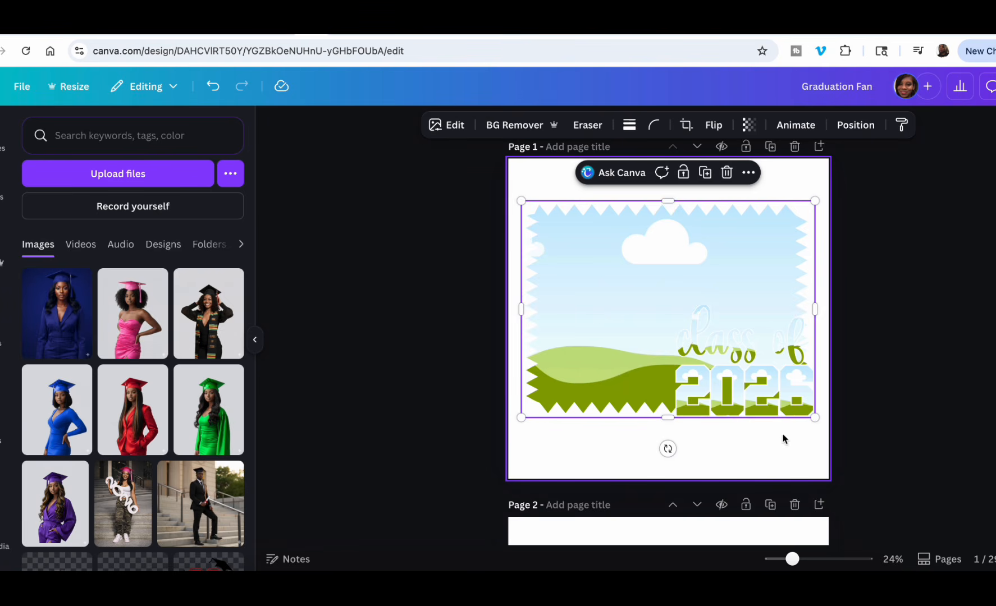
Place the pink-dress graduate image in page 2's house-shaped frame and in page 3's ornate frame.
scroll(768, 475, down, 5)
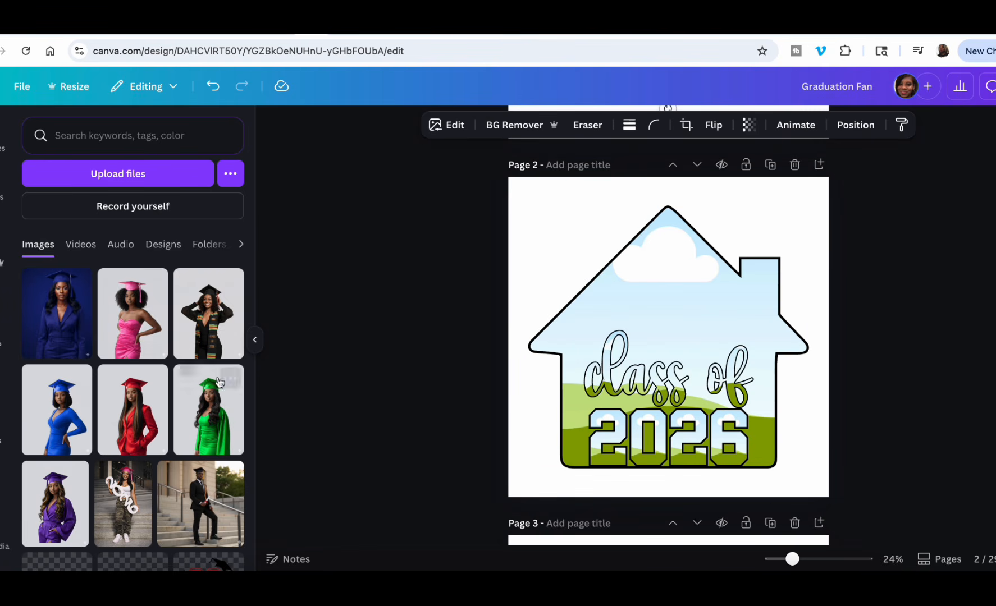
drag(133, 315, 666, 329)
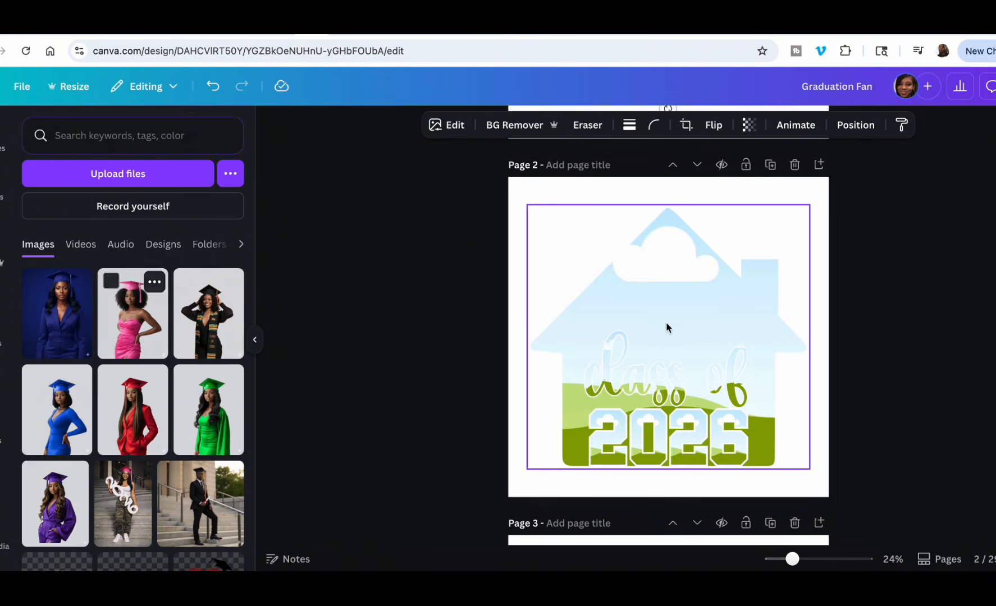
scroll(706, 453, down, 5)
scroll(707, 454, up, 1)
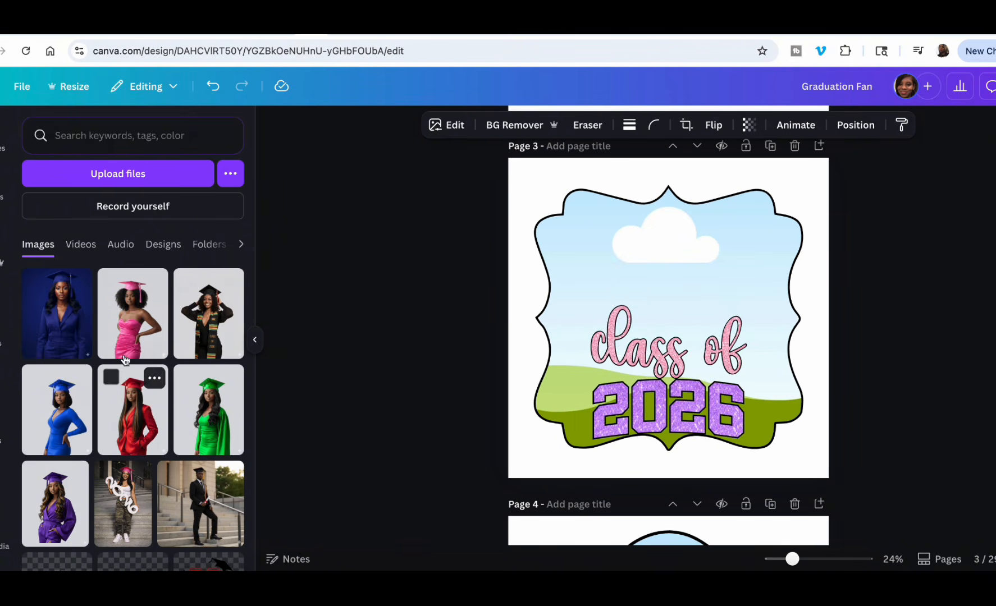
drag(133, 314, 619, 295)
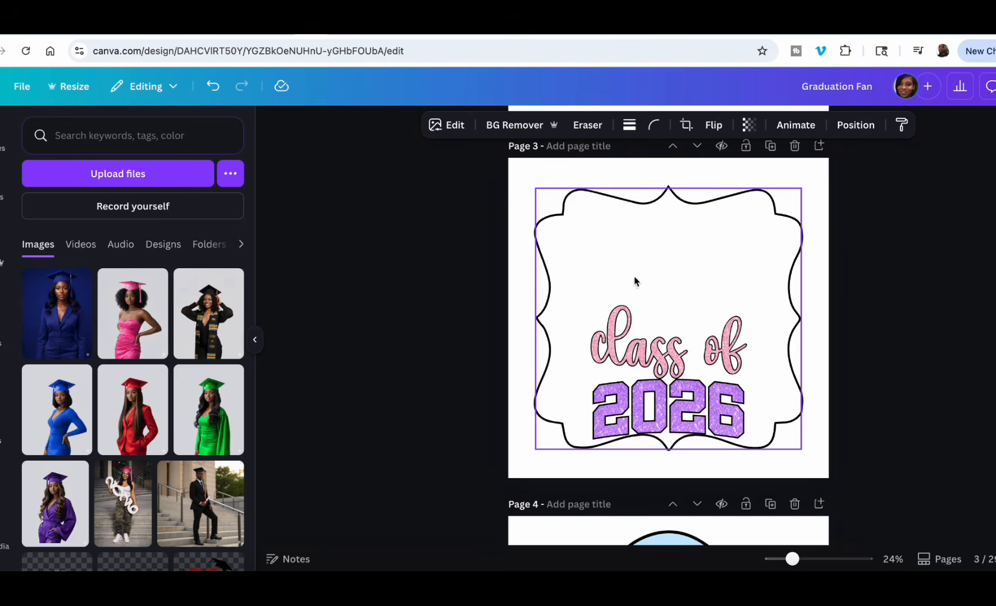
Reload the Graduation Fan design and reposition the image inside page 1's frame so the graduate's whole cap fits.
click(31, 53)
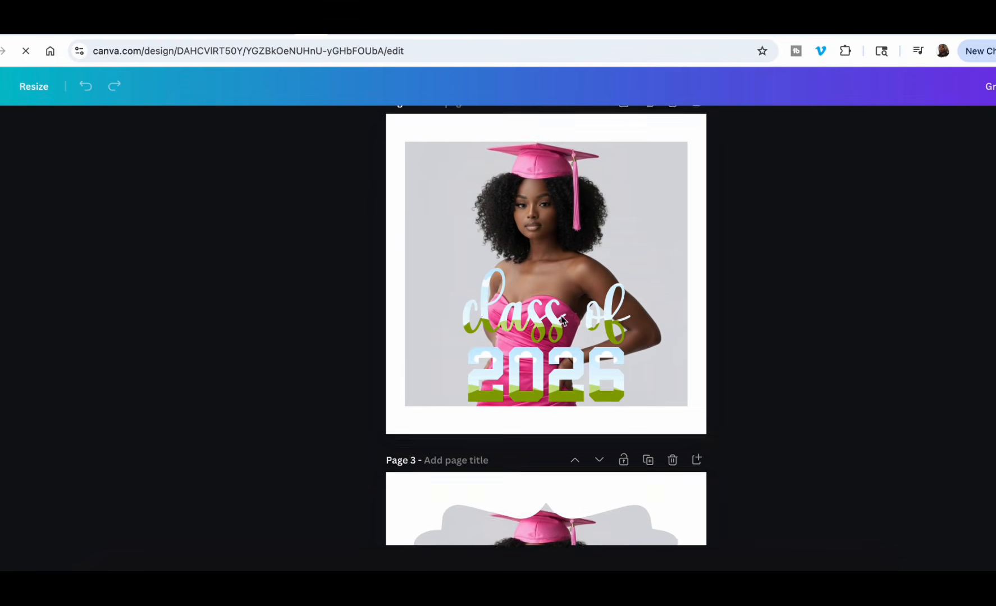
click(534, 271)
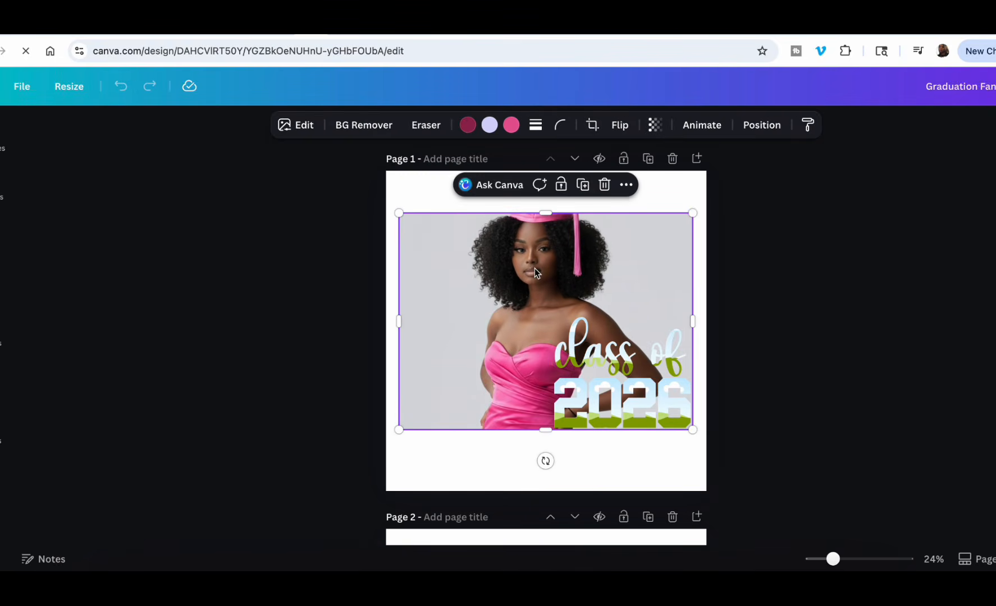
double_click(534, 270)
drag(534, 268, 535, 313)
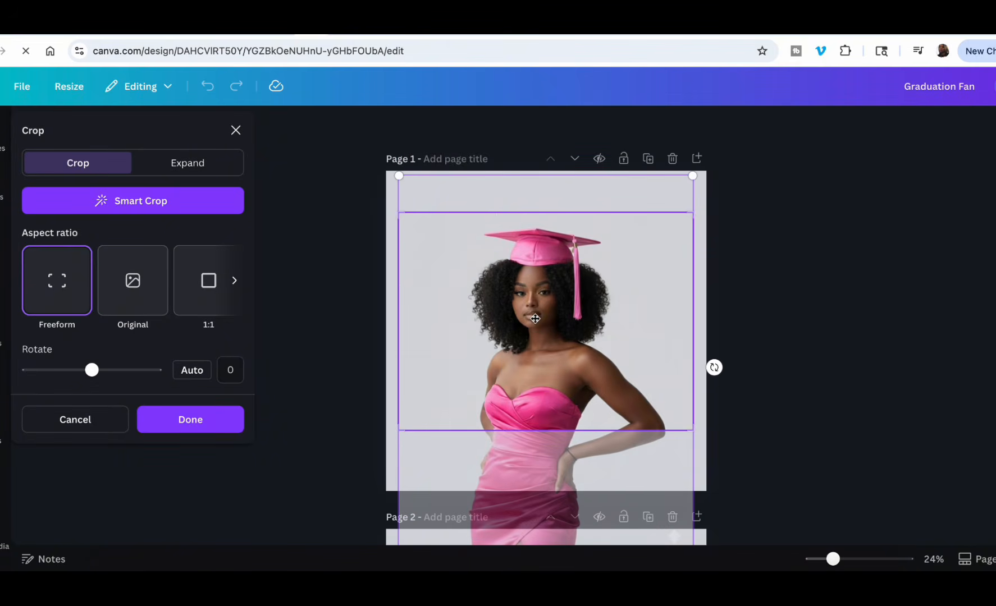
click(812, 300)
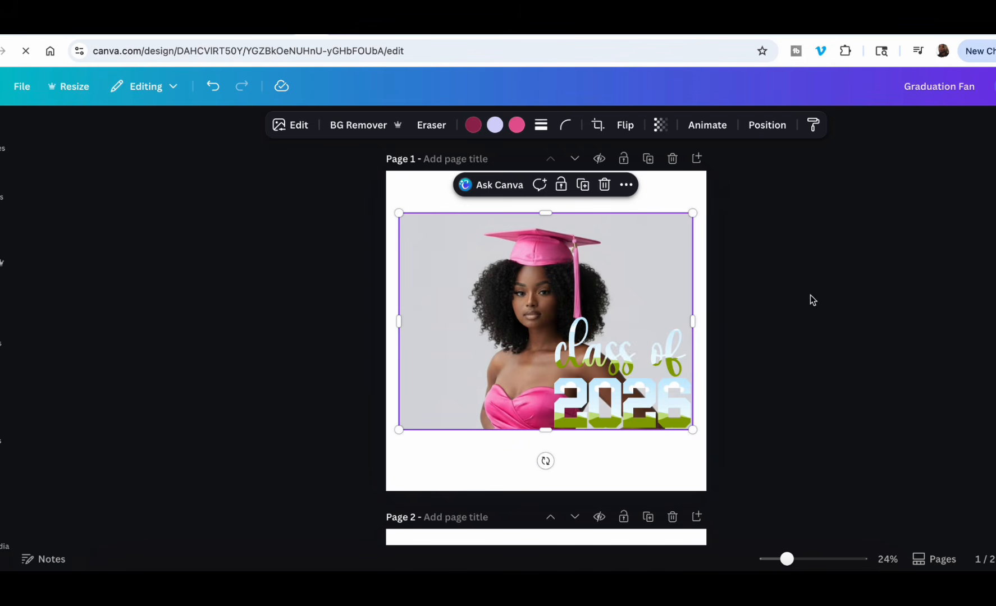
Recolor page 1's "class of" lettering with the hot pink document color.
click(568, 353)
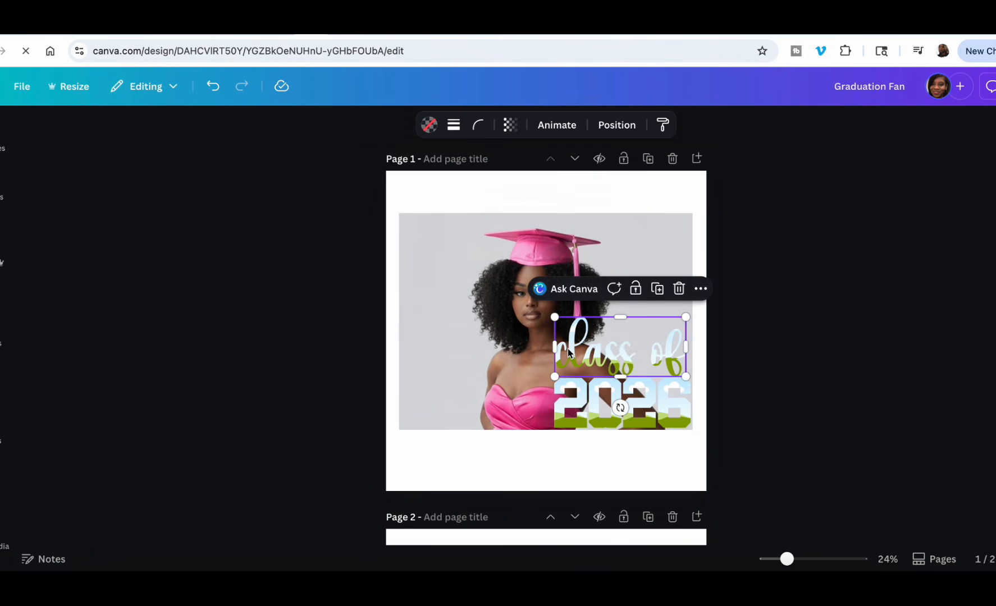
click(428, 126)
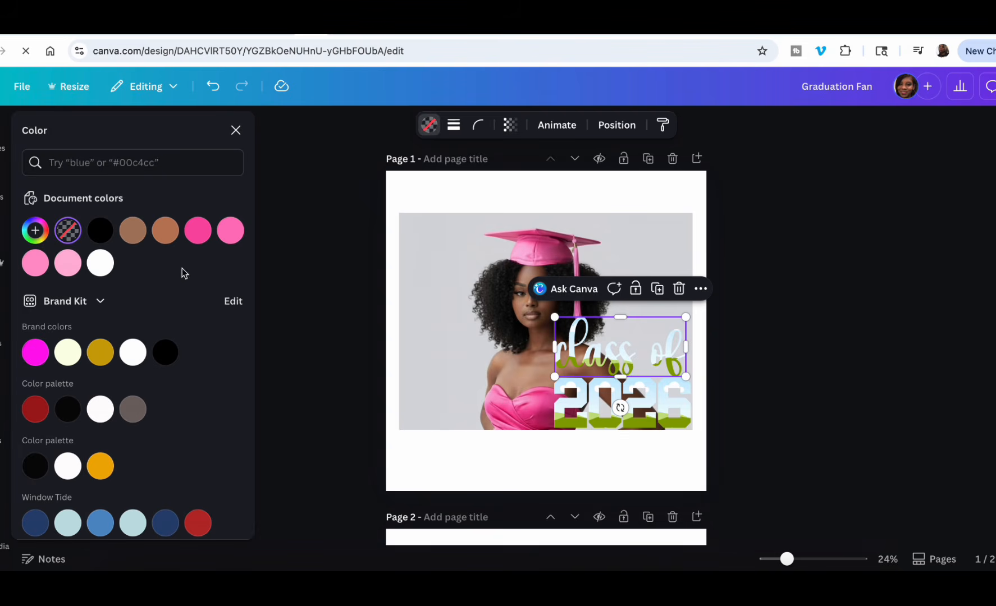
click(204, 232)
click(68, 231)
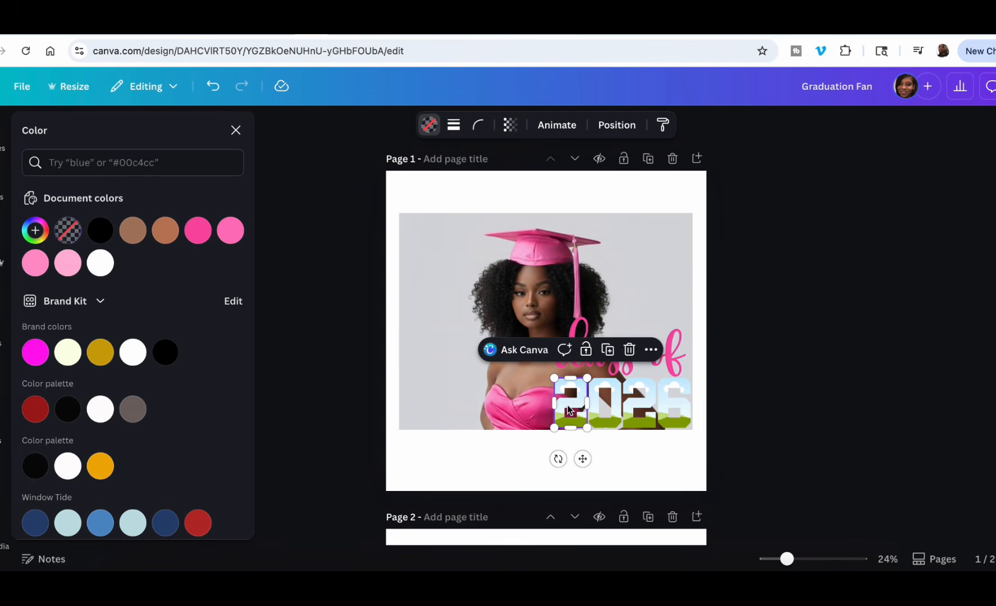
Fill each digit of page 1's "2026" with the light pink document color.
click(36, 262)
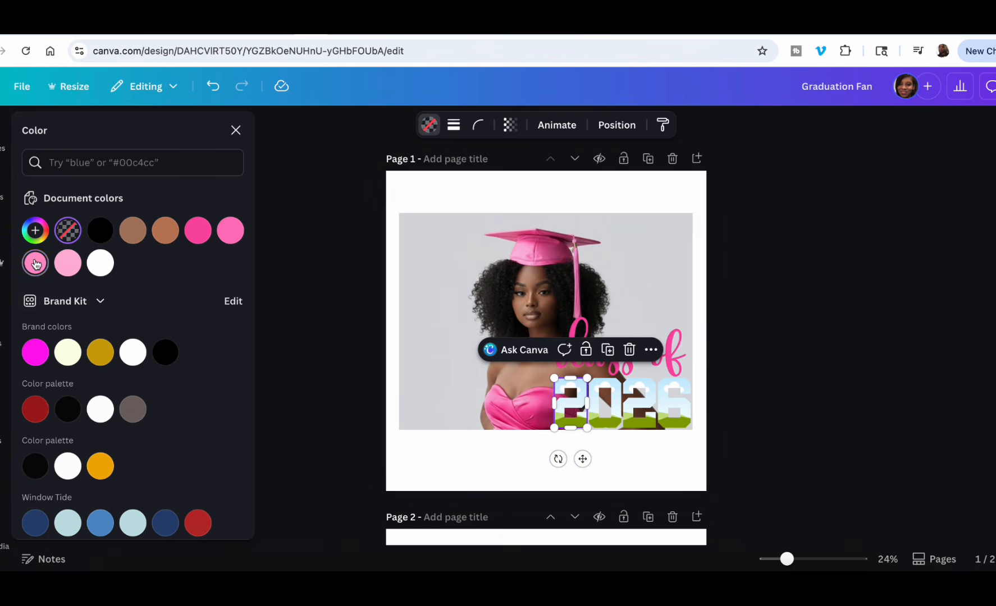
click(612, 390)
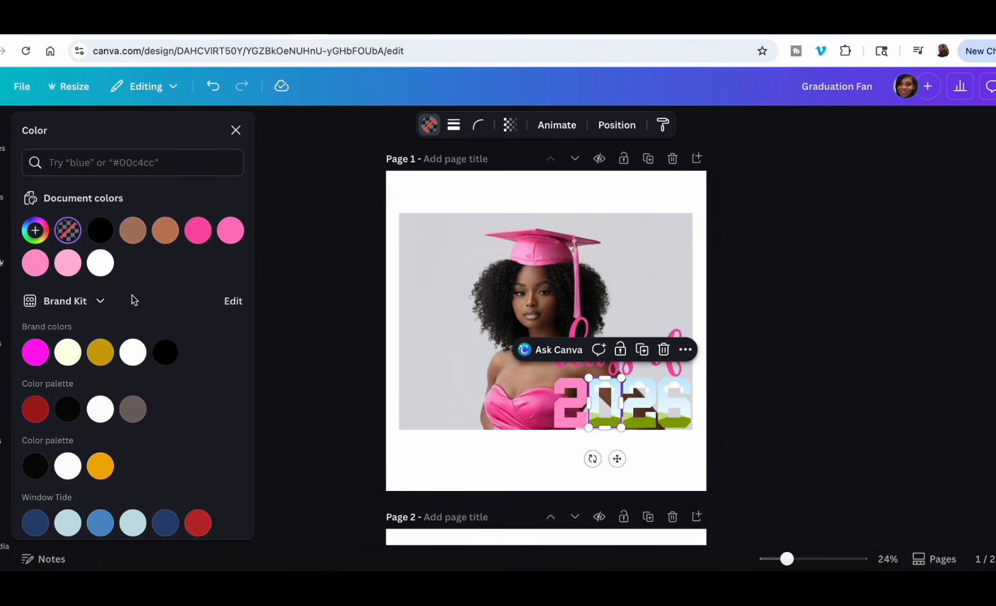
click(36, 263)
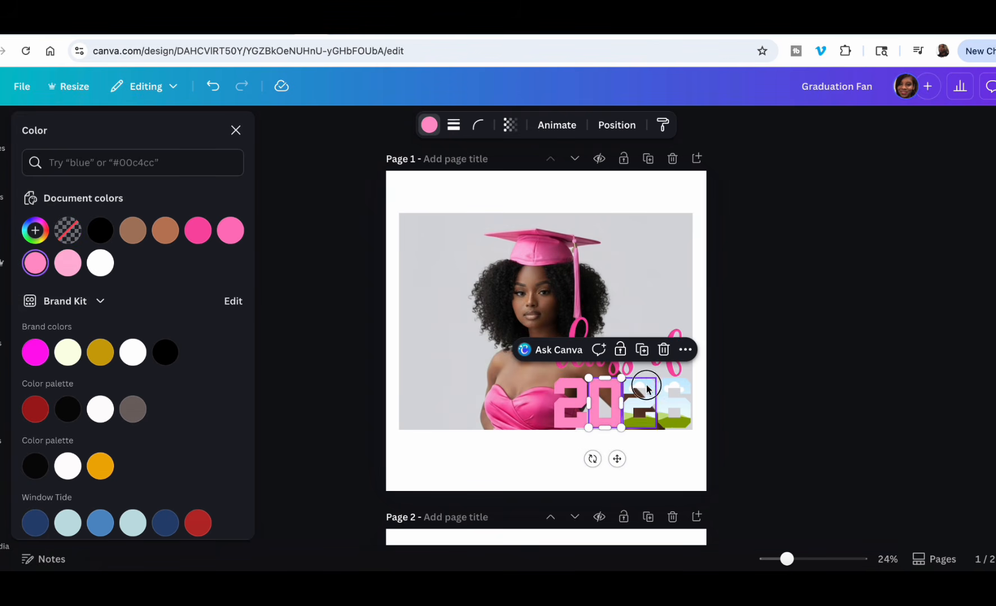
click(640, 400)
click(35, 263)
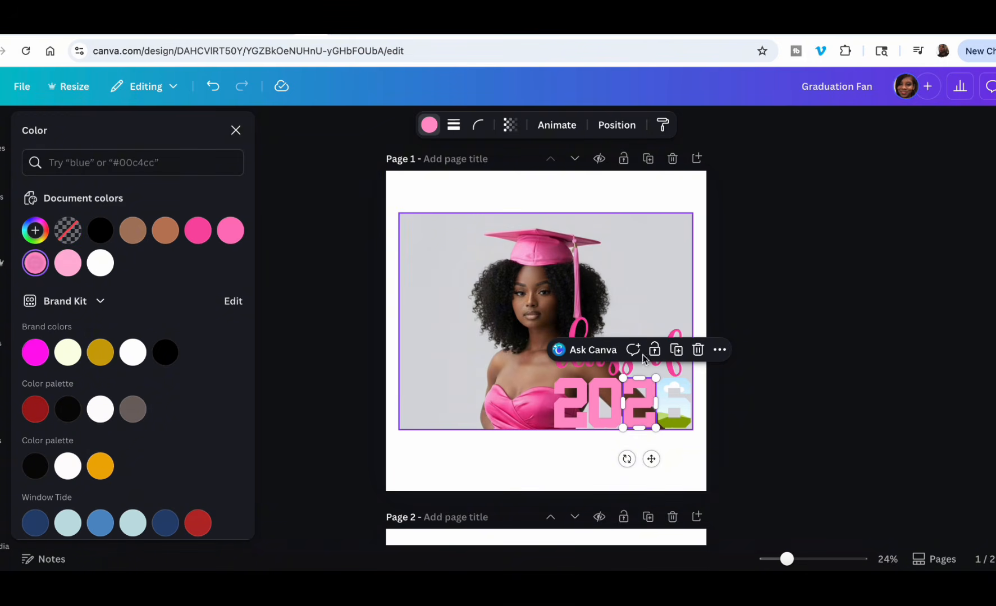
click(680, 394)
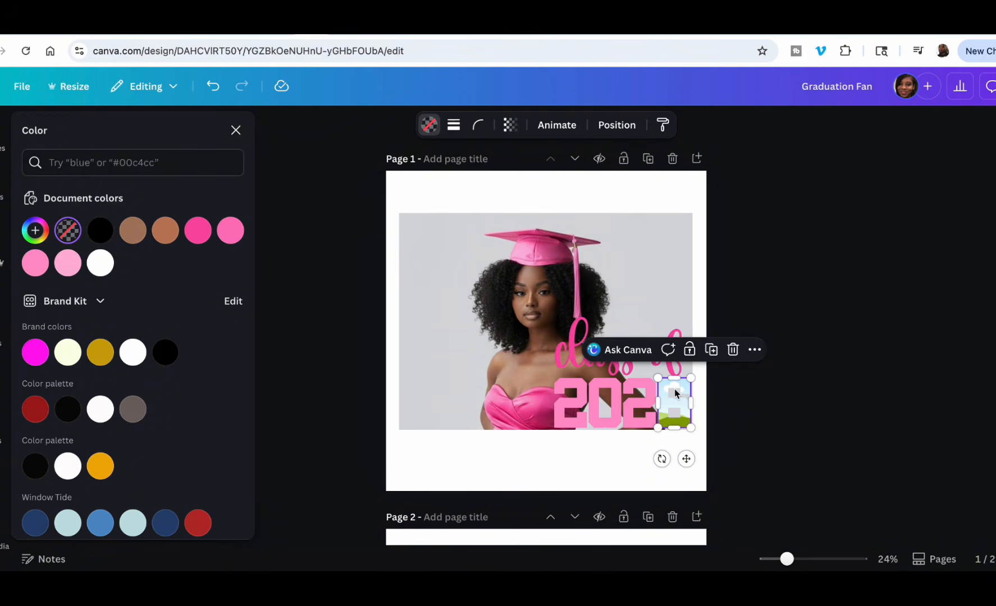
click(32, 265)
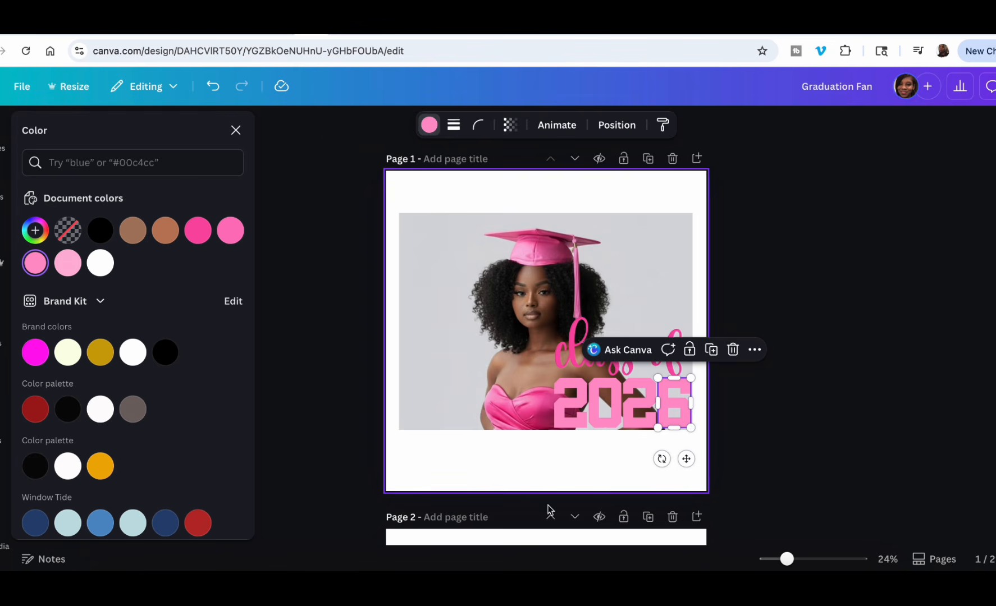
Review the frames and the "class of 2026" lettering on pages 2 to 5 of the fan design.
scroll(549, 509, down, 6)
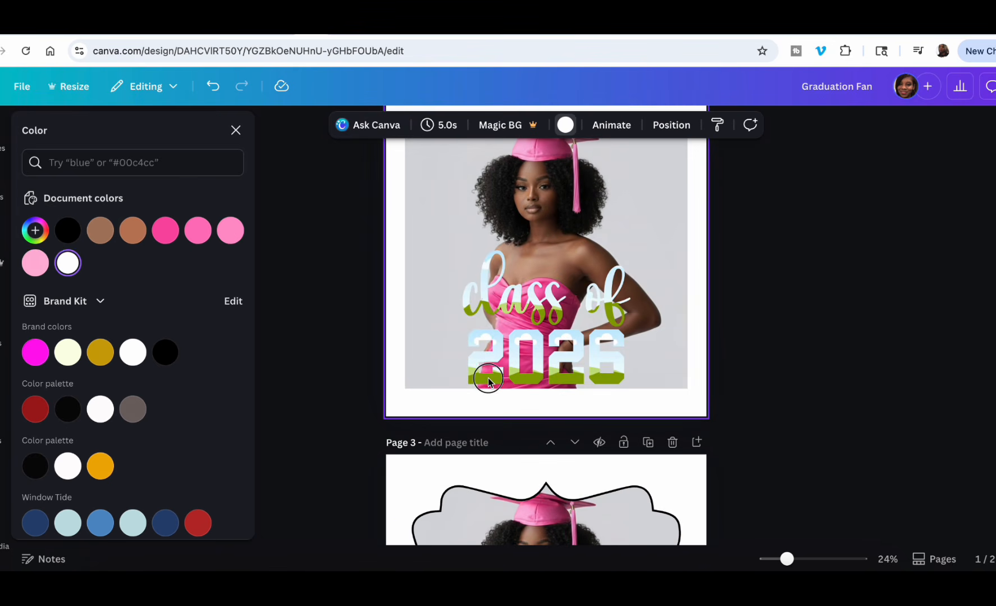
click(486, 377)
click(548, 375)
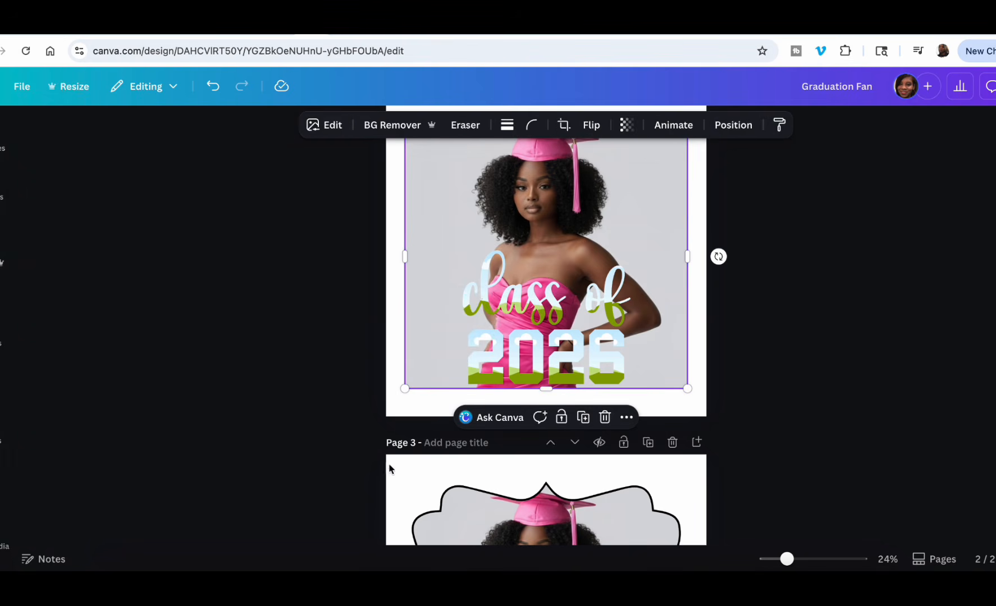
scroll(640, 438, down, 1)
scroll(642, 441, down, 3)
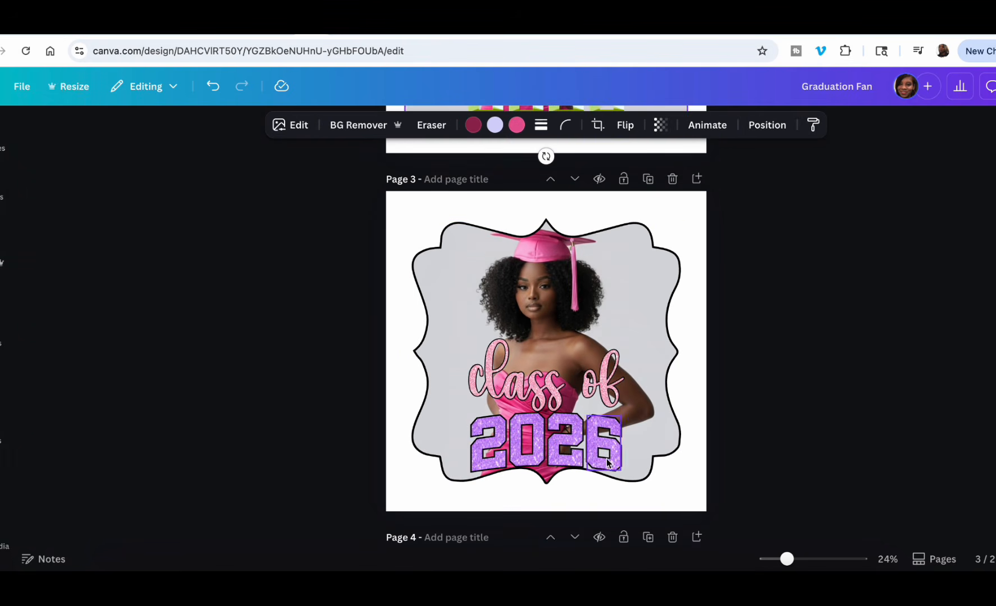
scroll(607, 458, down, 5)
scroll(606, 458, down, 4)
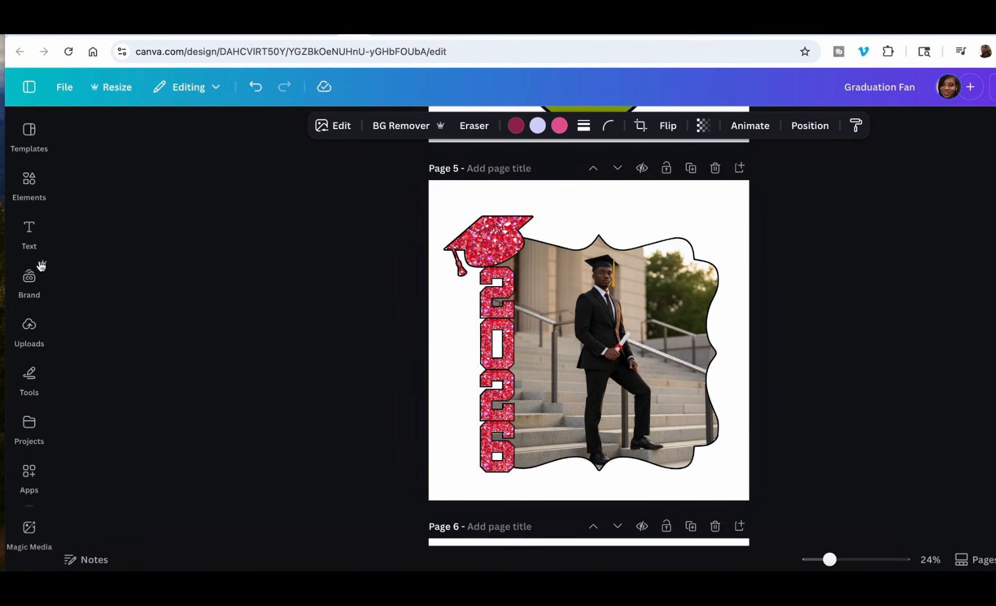
Browse the uploaded graduate photos and 2026 senior graphics available for the fan design.
click(30, 329)
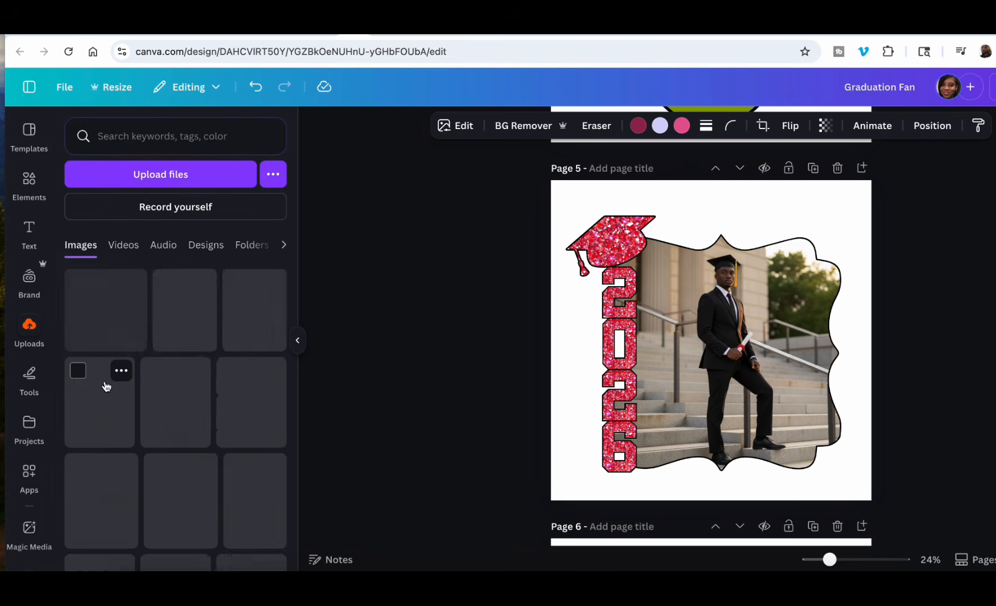
scroll(140, 447, down, 3)
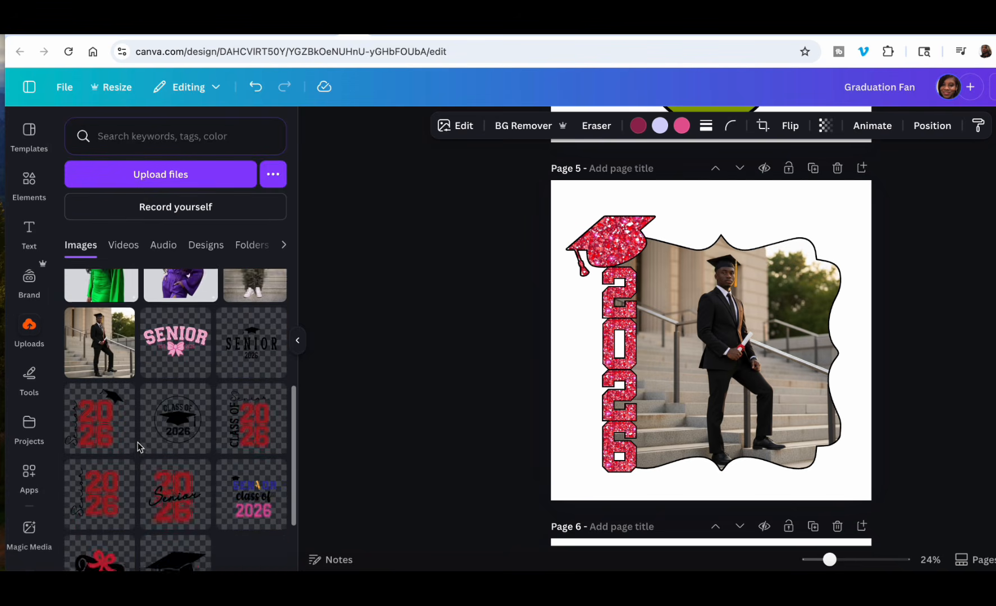
scroll(140, 448, up, 3)
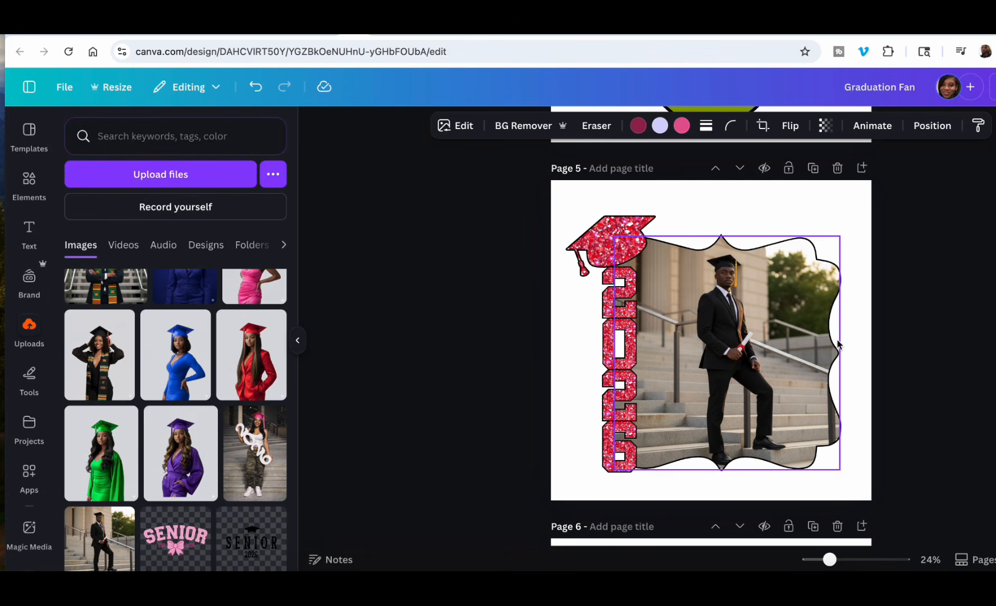
scroll(836, 342, down, 5)
scroll(219, 337, up, 1)
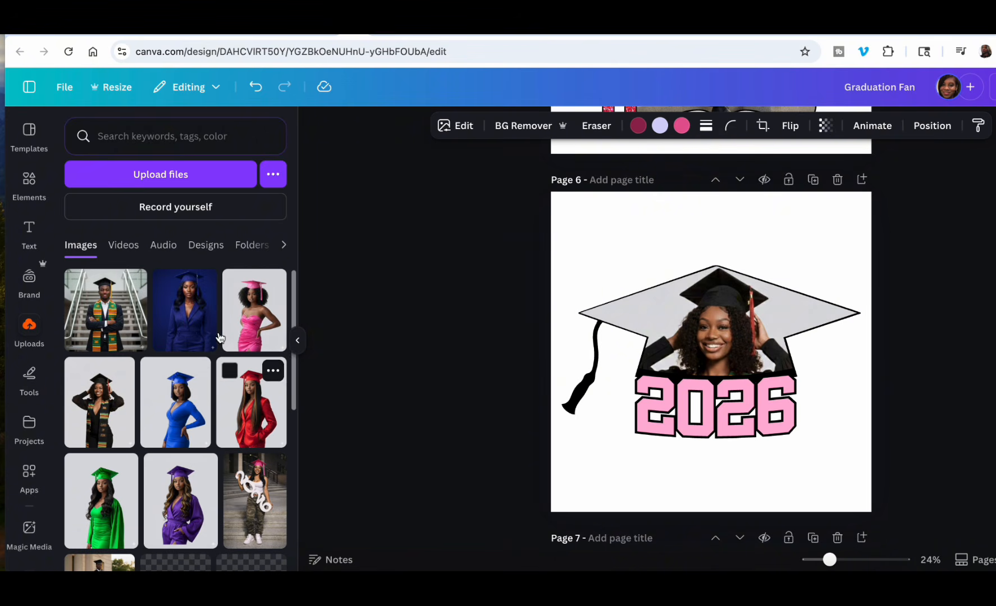
scroll(220, 337, down, 5)
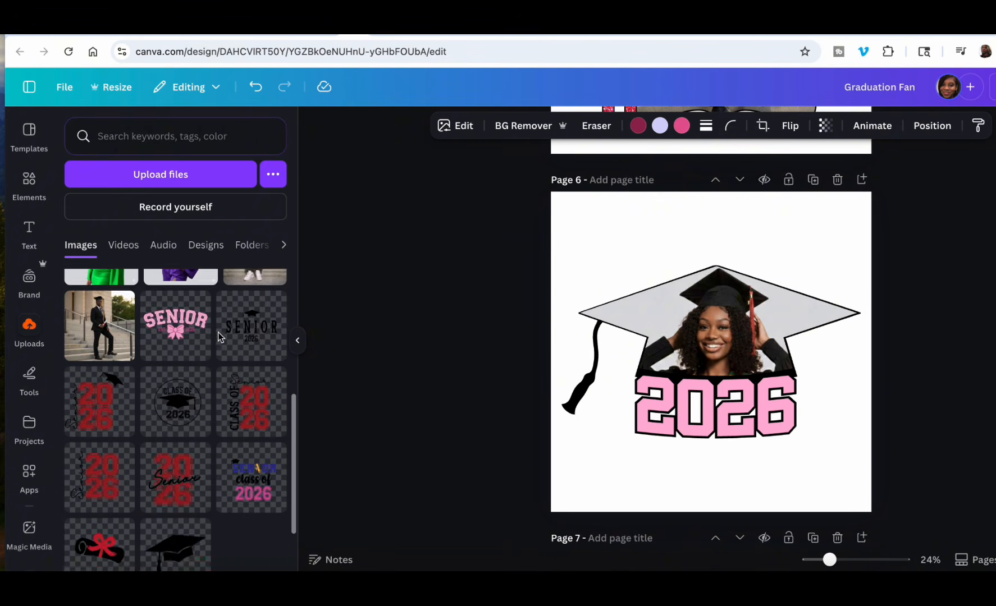
scroll(219, 337, down, 15)
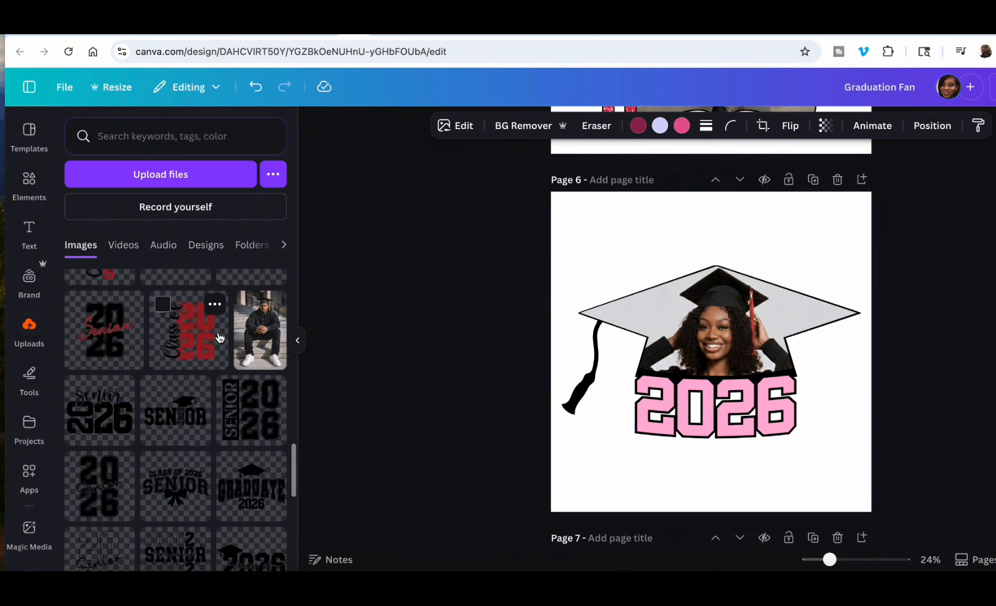
scroll(219, 337, down, 12)
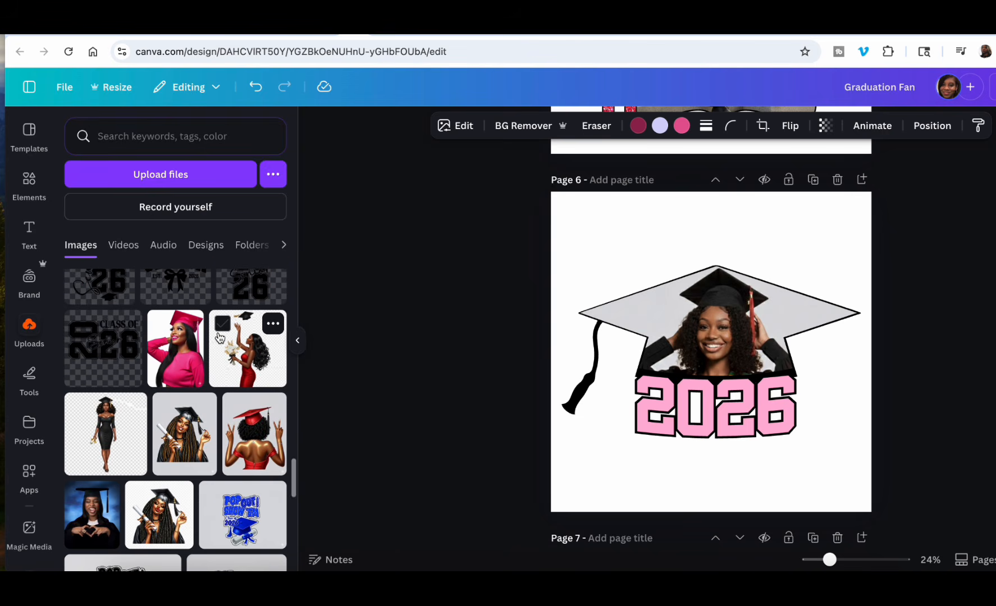
scroll(220, 337, down, 8)
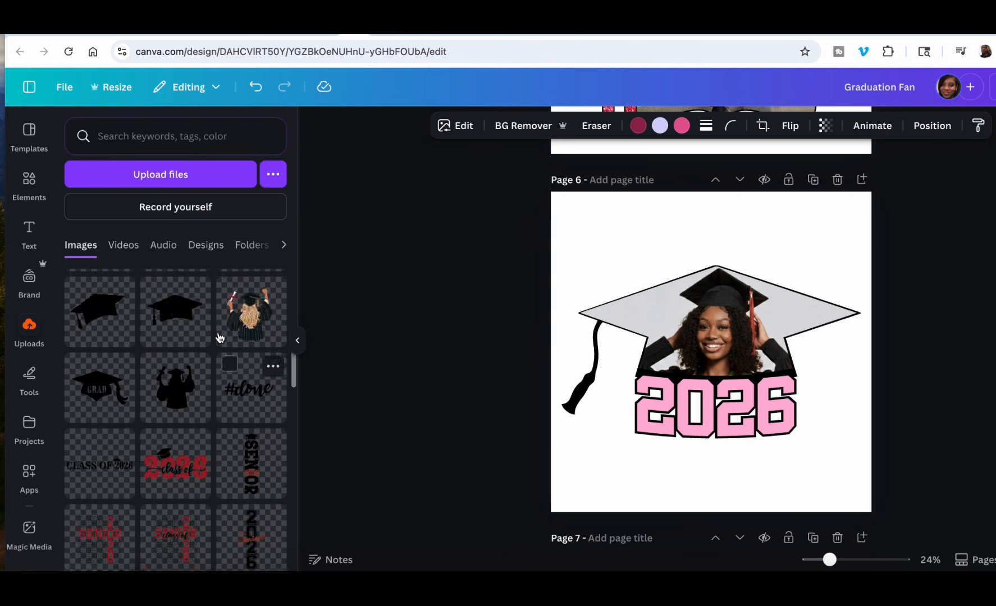
scroll(200, 516, down, 4)
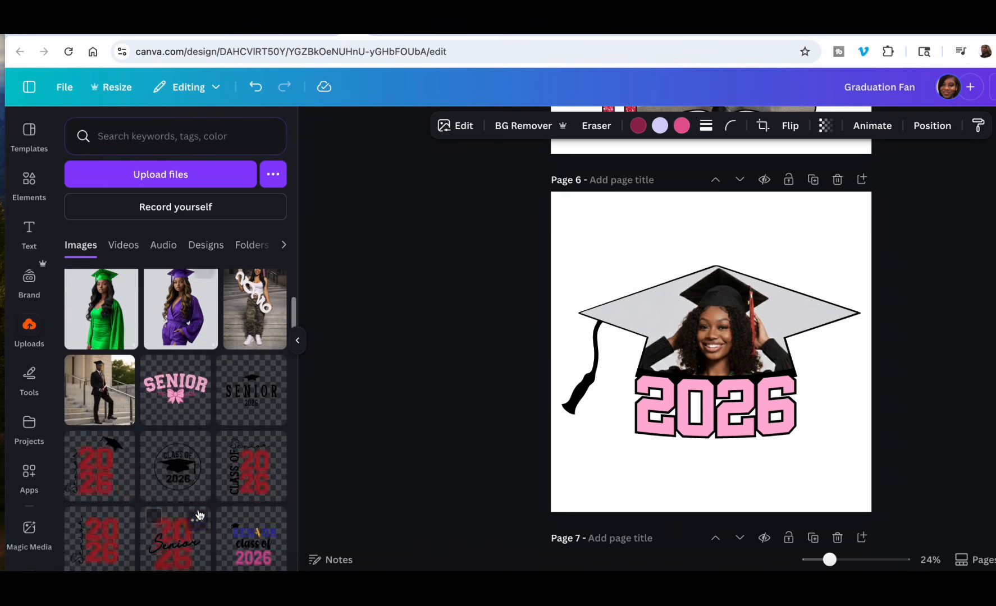
scroll(199, 515, up, 4)
Look through the remaining fan templates from page 7 to page 29, including page 8's arched "CONGRATULATIONS" lettering frame.
scroll(768, 347, down, 1)
scroll(766, 347, down, 18)
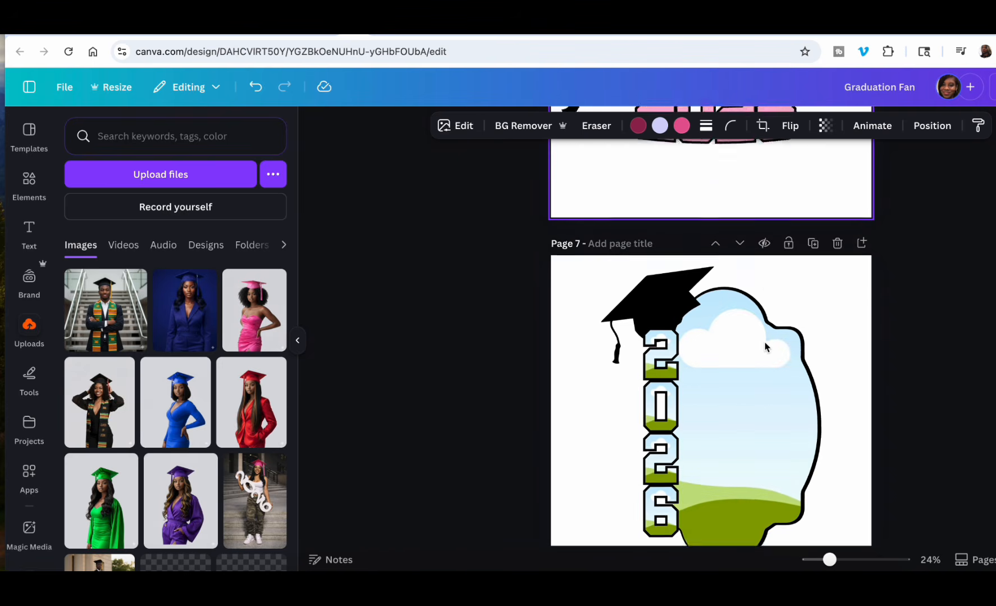
scroll(766, 347, up, 4)
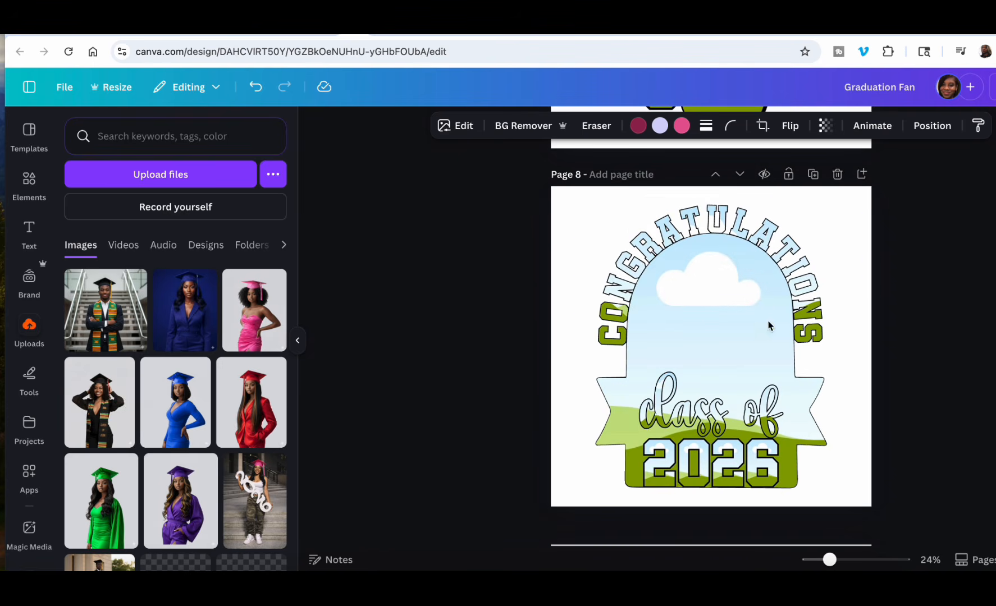
click(618, 336)
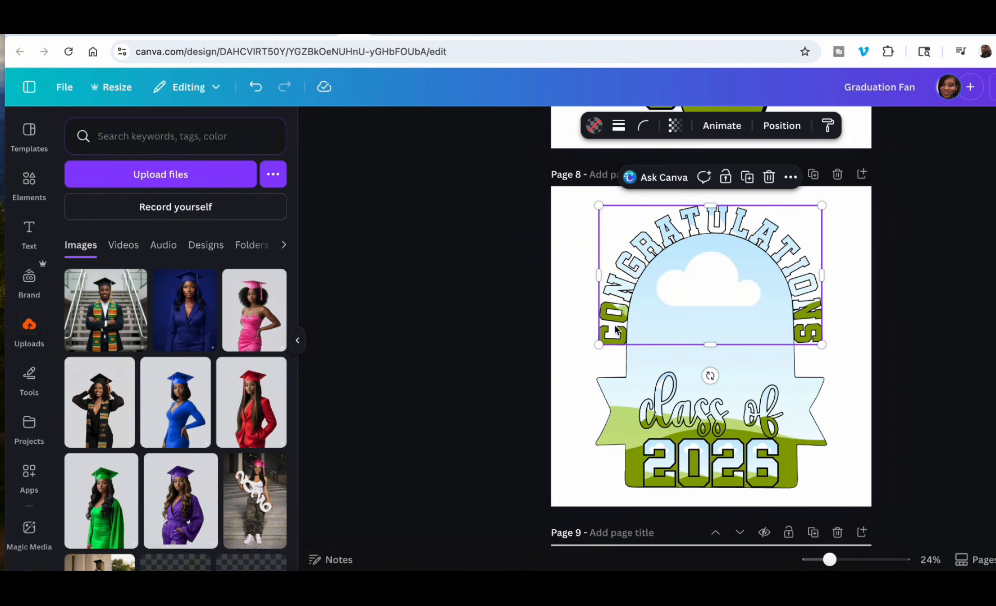
click(855, 324)
scroll(790, 452, down, 7)
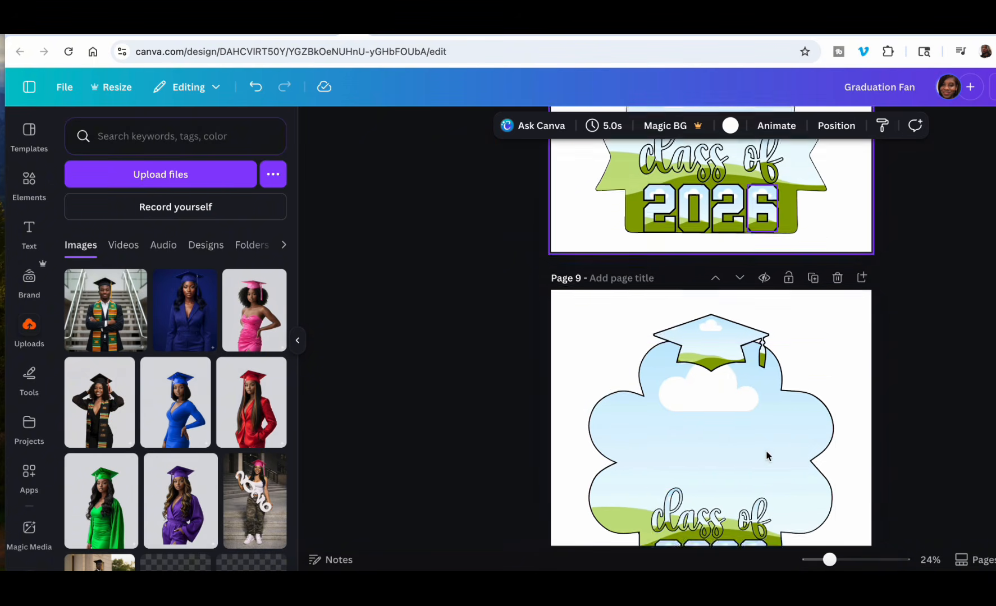
scroll(805, 454, down, 5)
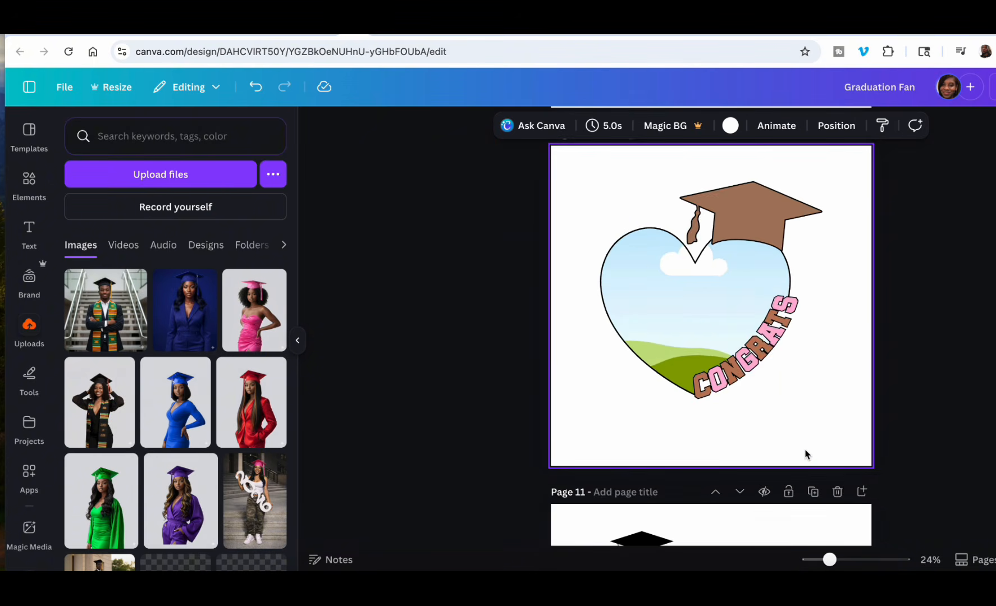
scroll(806, 454, down, 8)
scroll(806, 454, down, 20)
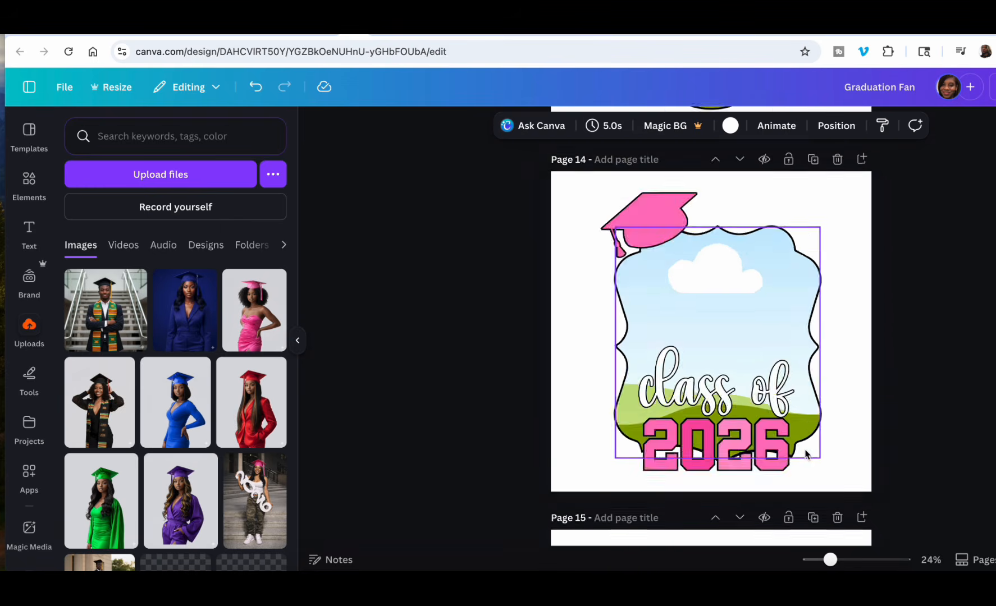
scroll(805, 453, down, 20)
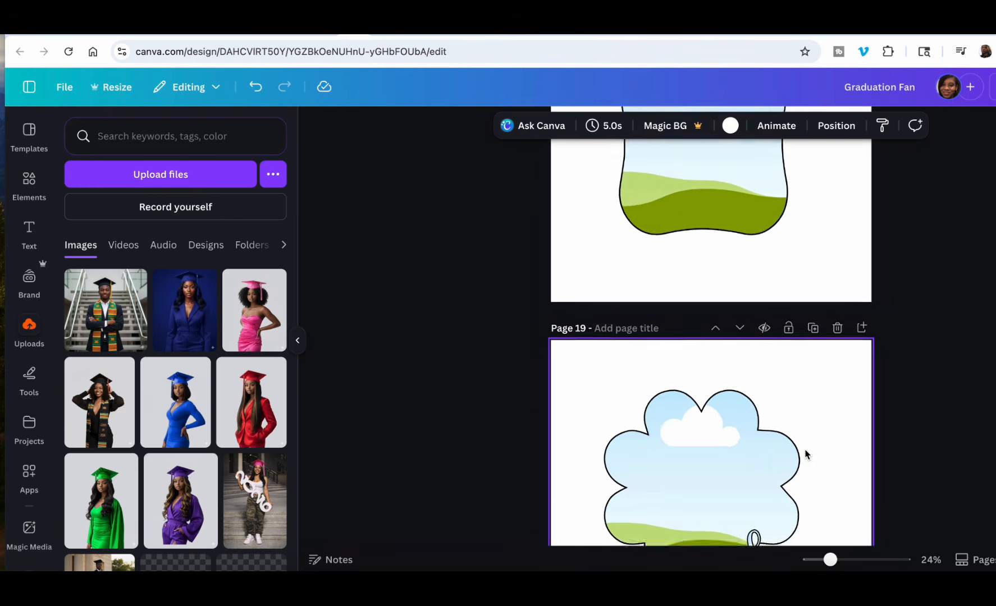
scroll(806, 453, down, 20)
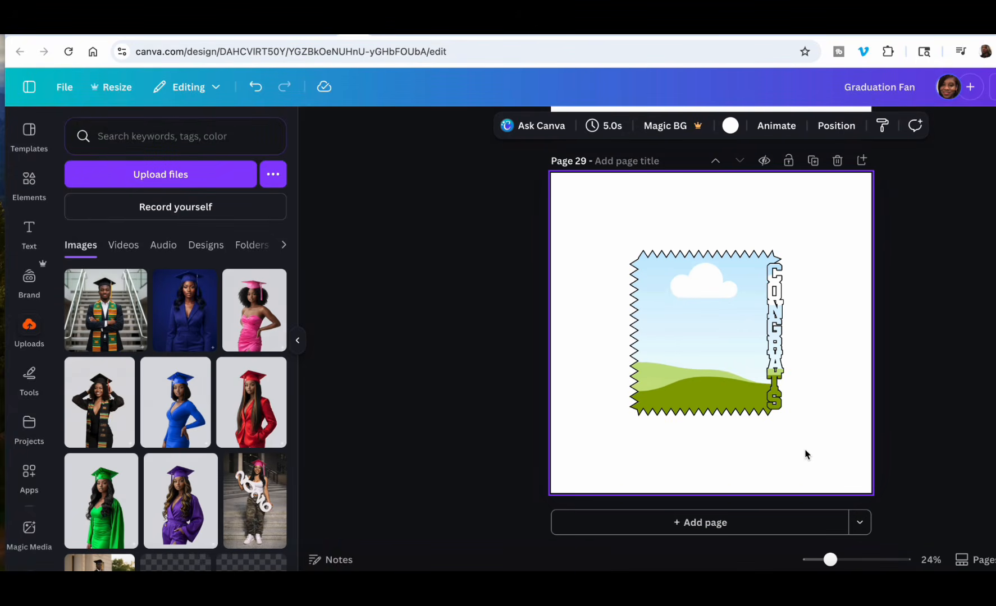
scroll(806, 455, up, 1)
scroll(806, 454, down, 1)
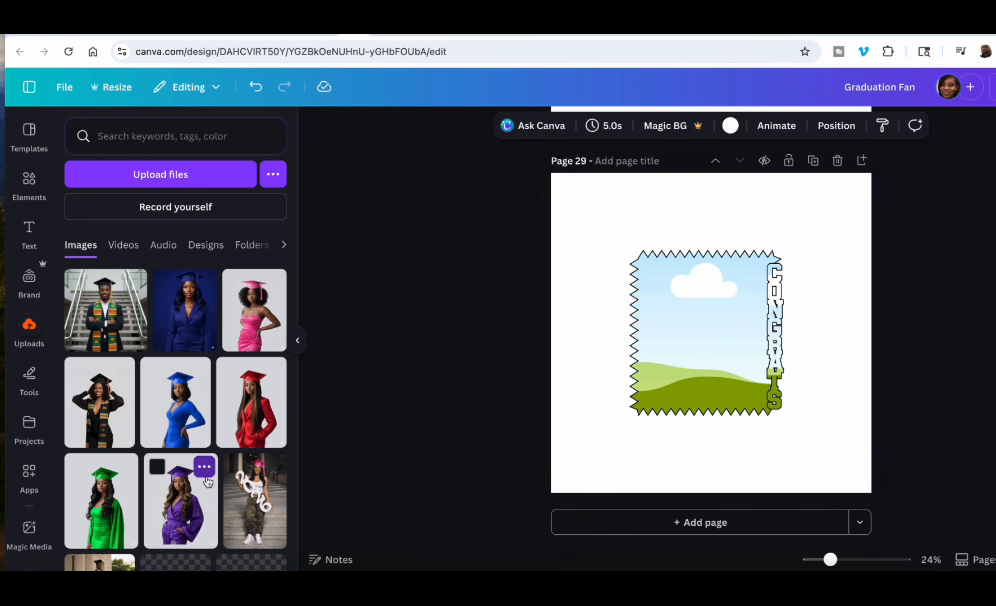
Examine the uploaded cap, diploma, senior and class of 2026 graphics again and return to the fan design's last pages.
scroll(207, 481, down, 15)
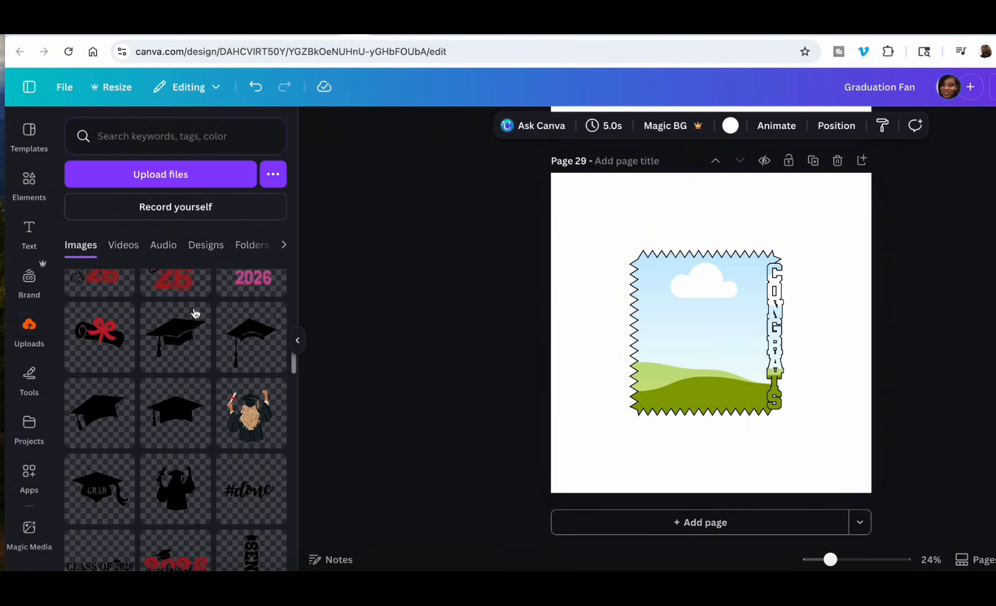
scroll(161, 396, up, 5)
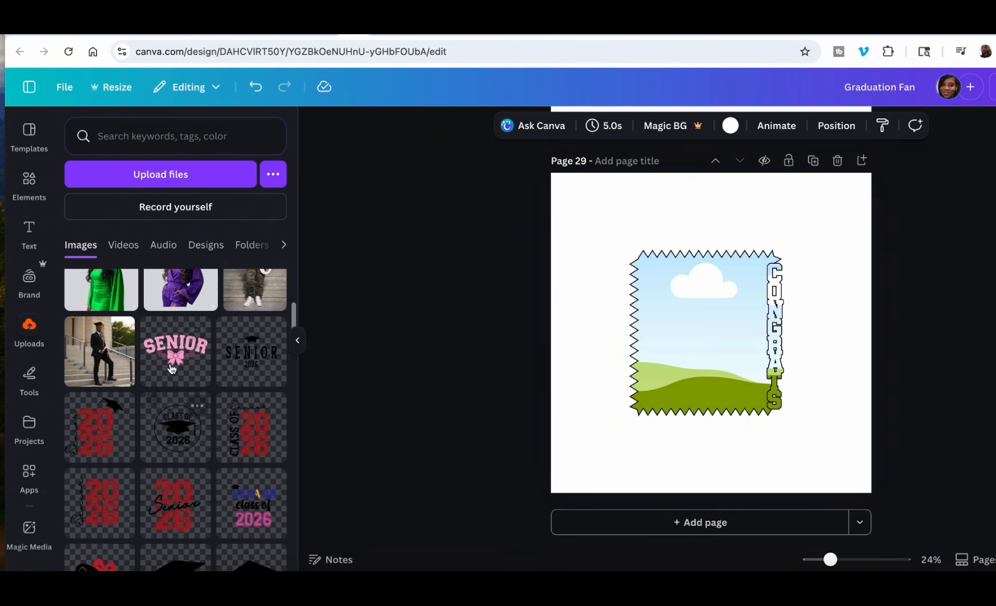
scroll(191, 516, down, 3)
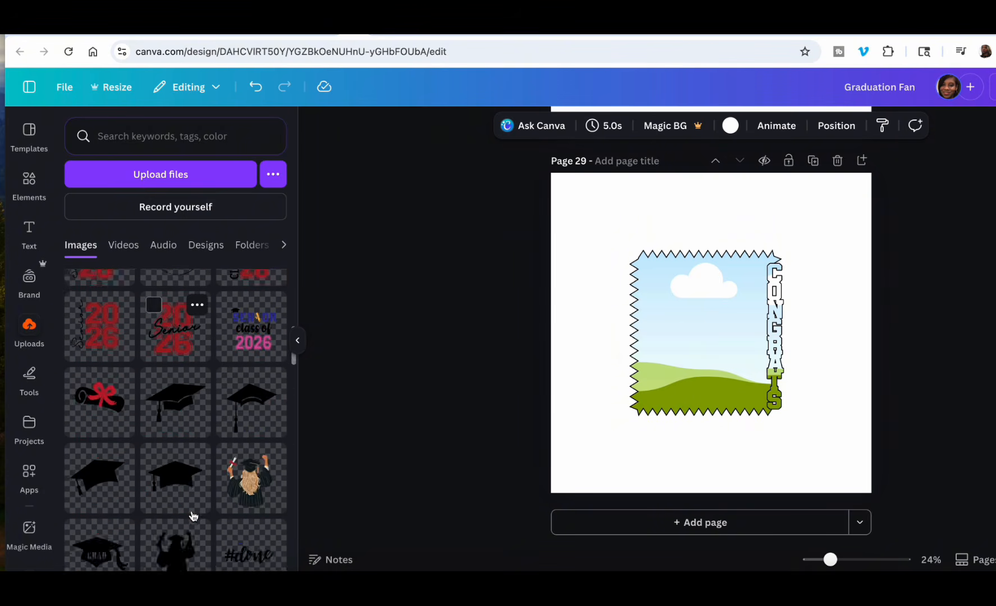
scroll(193, 516, down, 3)
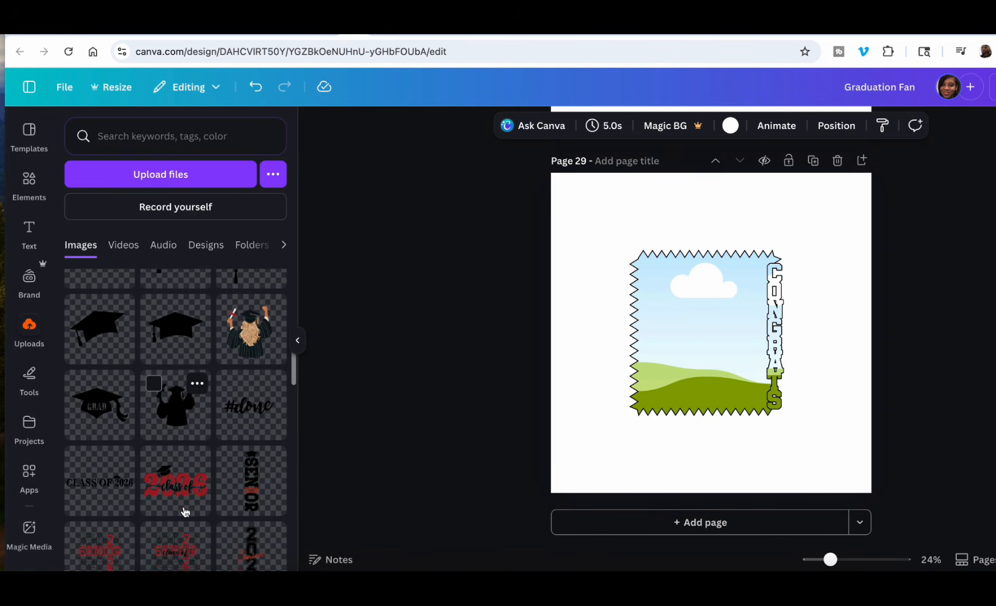
scroll(186, 508, down, 5)
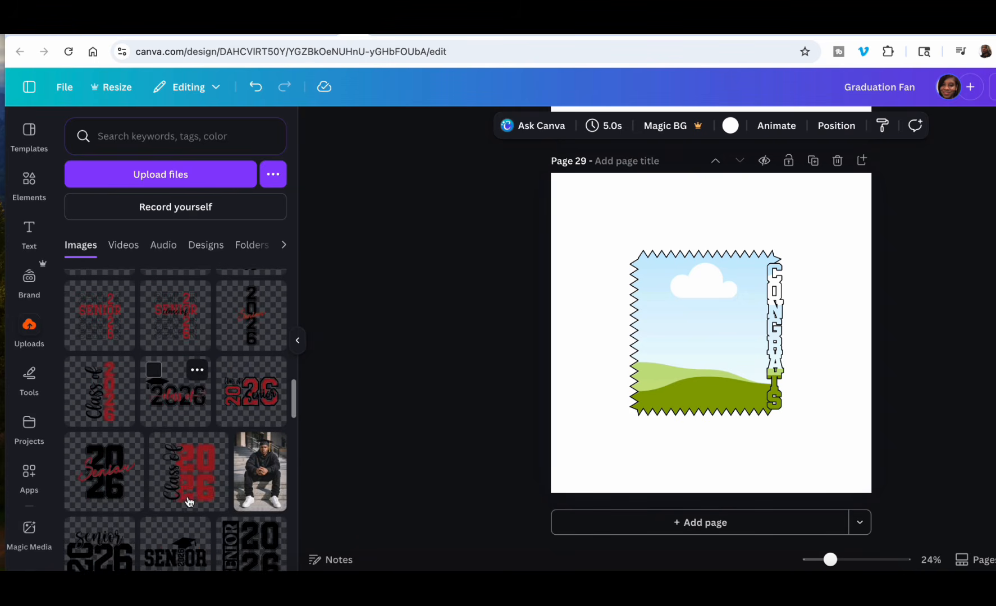
scroll(190, 501, down, 5)
scroll(659, 330, up, 5)
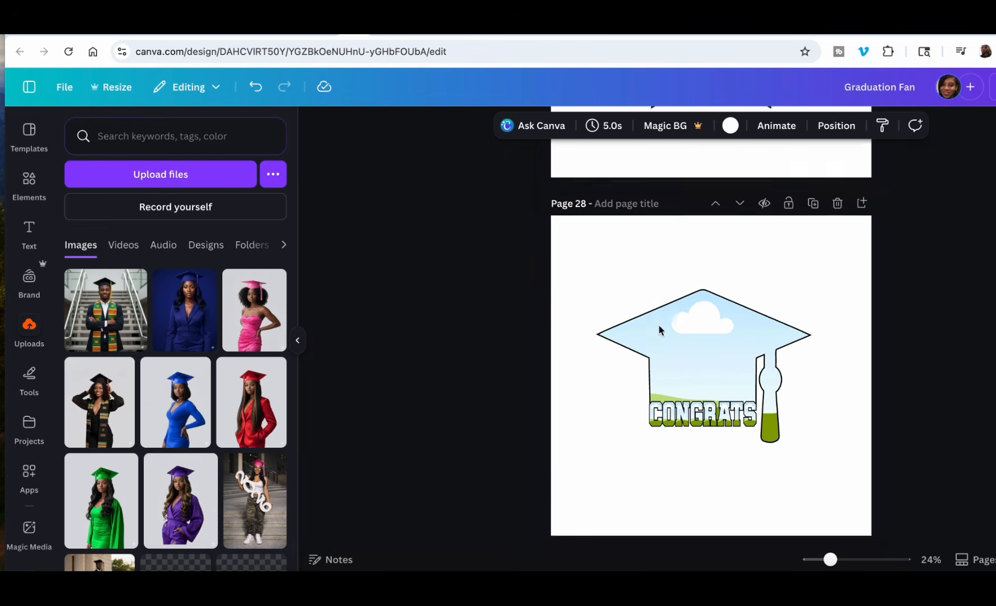
scroll(718, 204, up, 15)
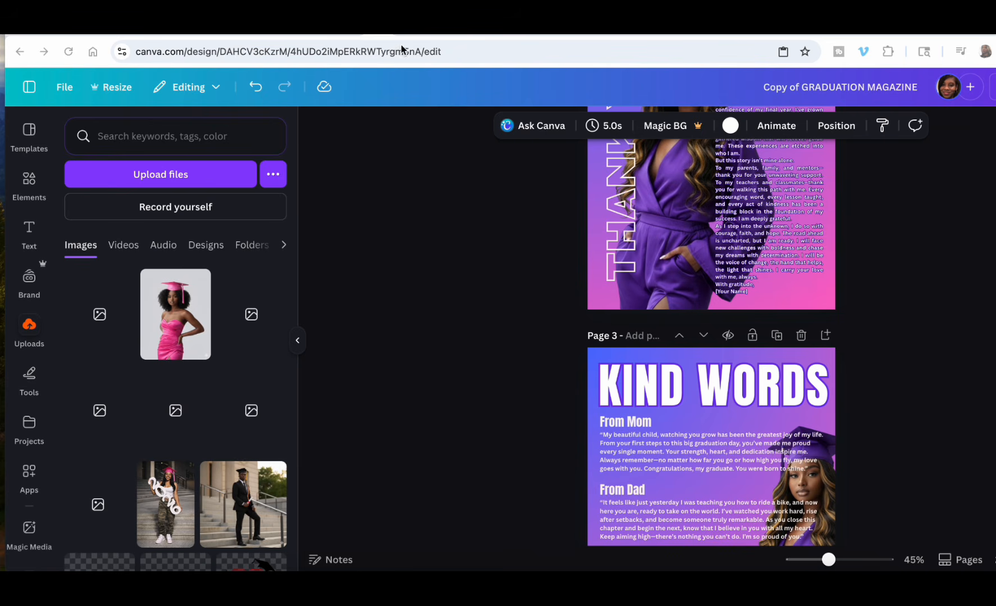
Switch to the Graduation Photoshoot prompt builder page.
click(330, 28)
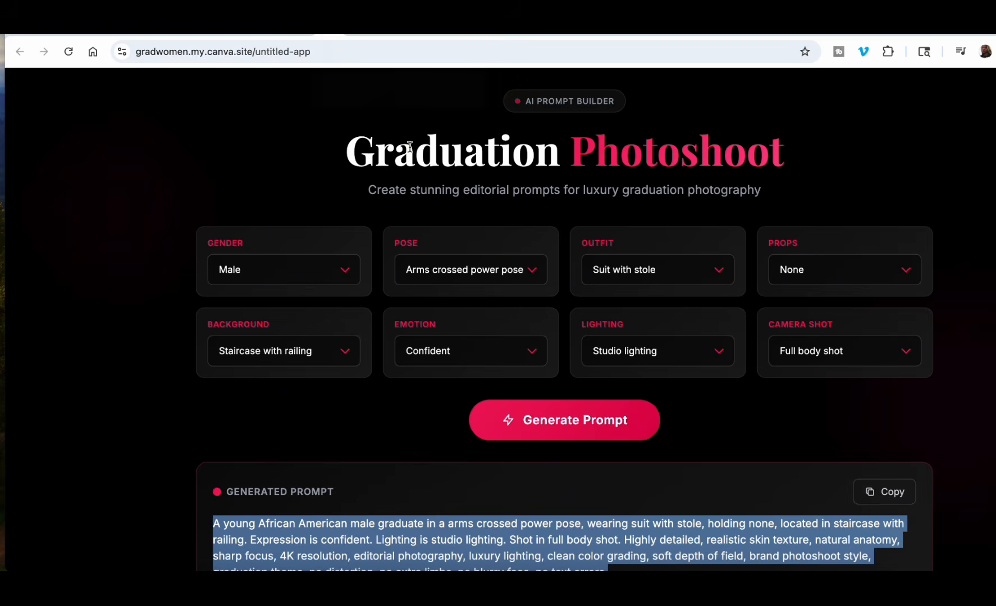